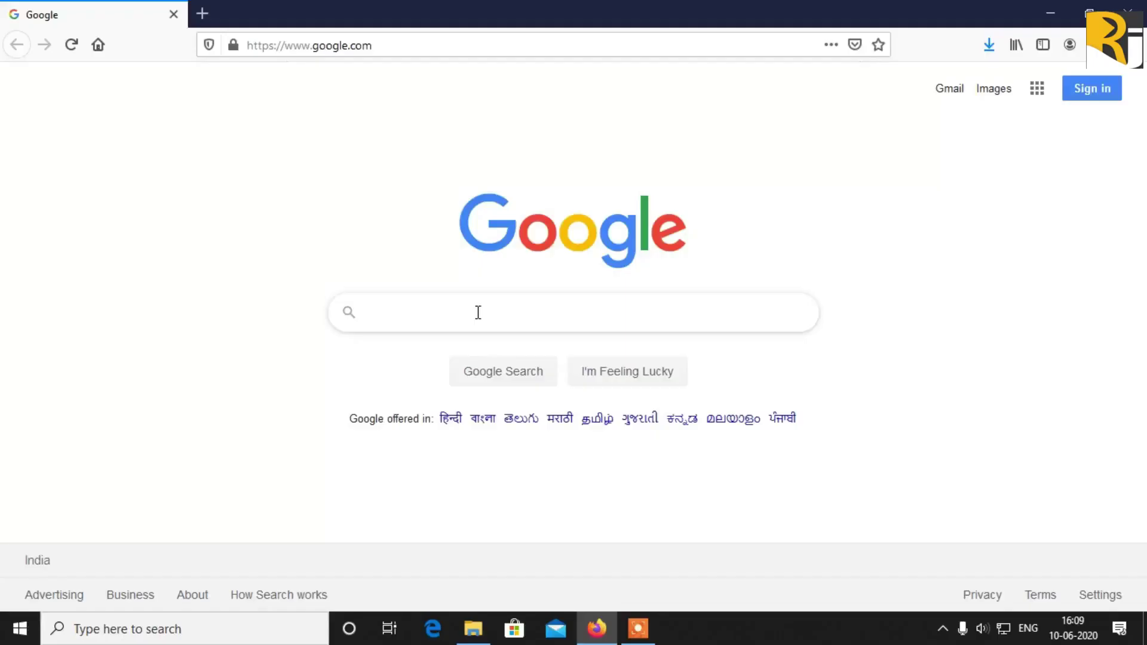
Step: Search Google for teespring and open the official Teespring website from the results
{"action": "left_click", "coordinate": [477, 312]}
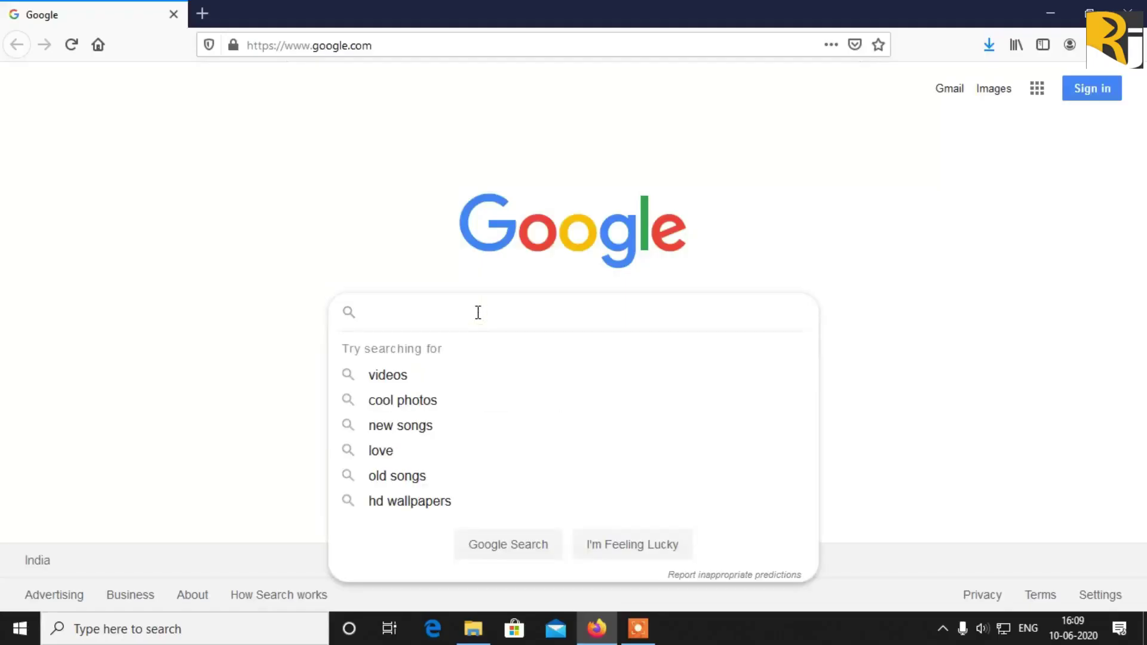
{"action": "type", "text": "tee"}
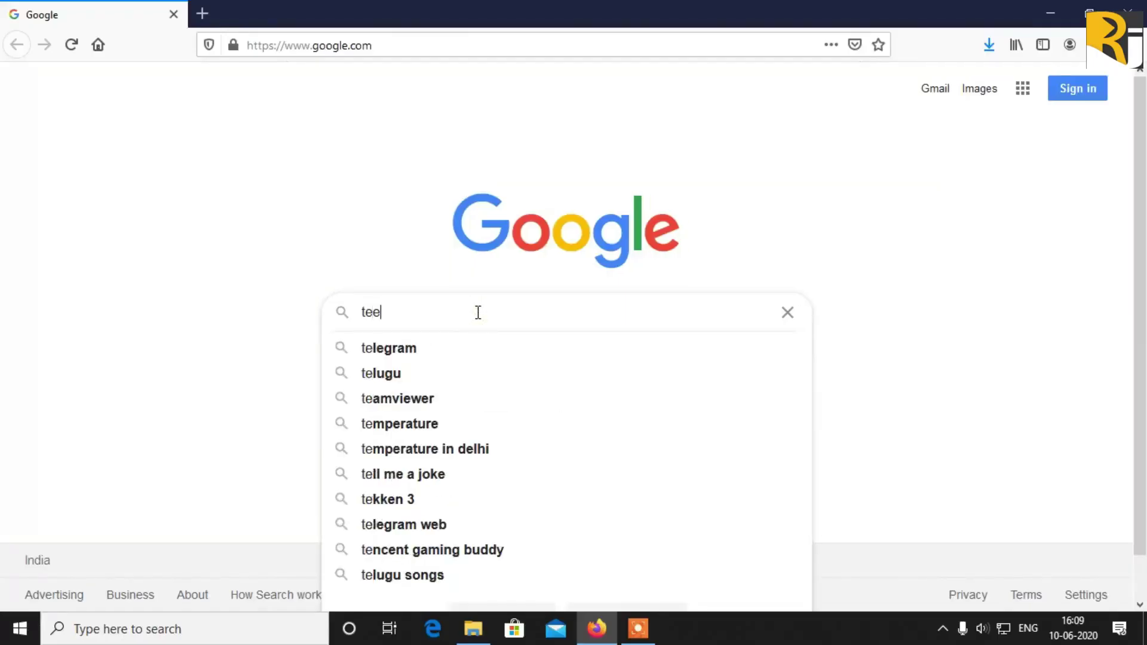
{"action": "type", "text": "sp"}
{"action": "key", "text": "Down"}
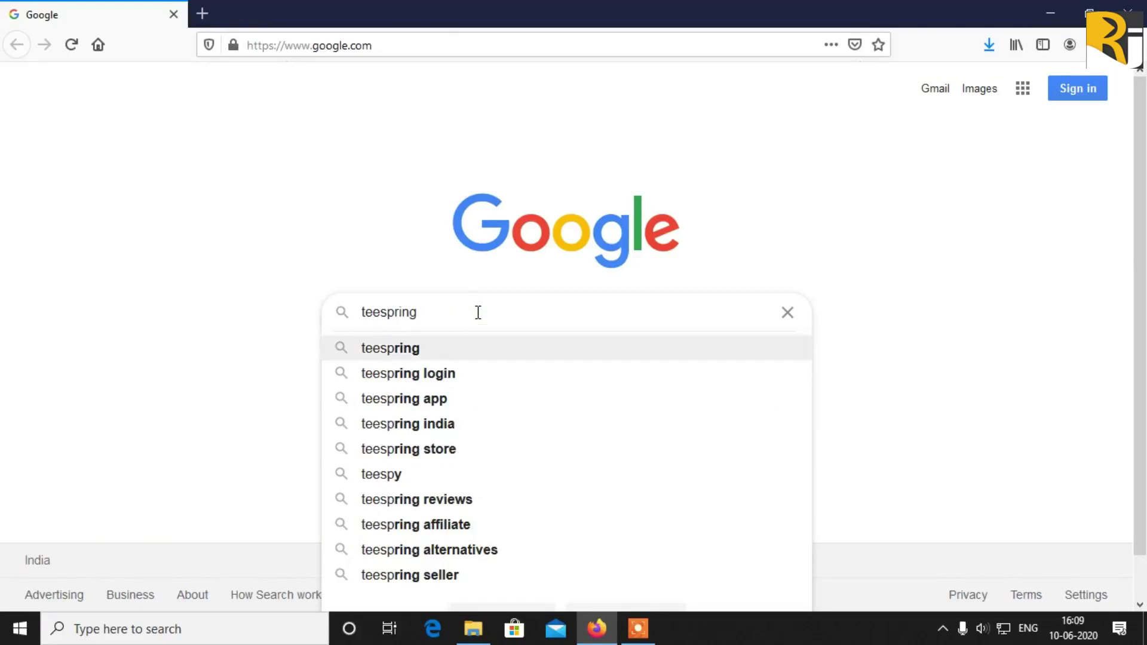
{"action": "key", "text": "Return"}
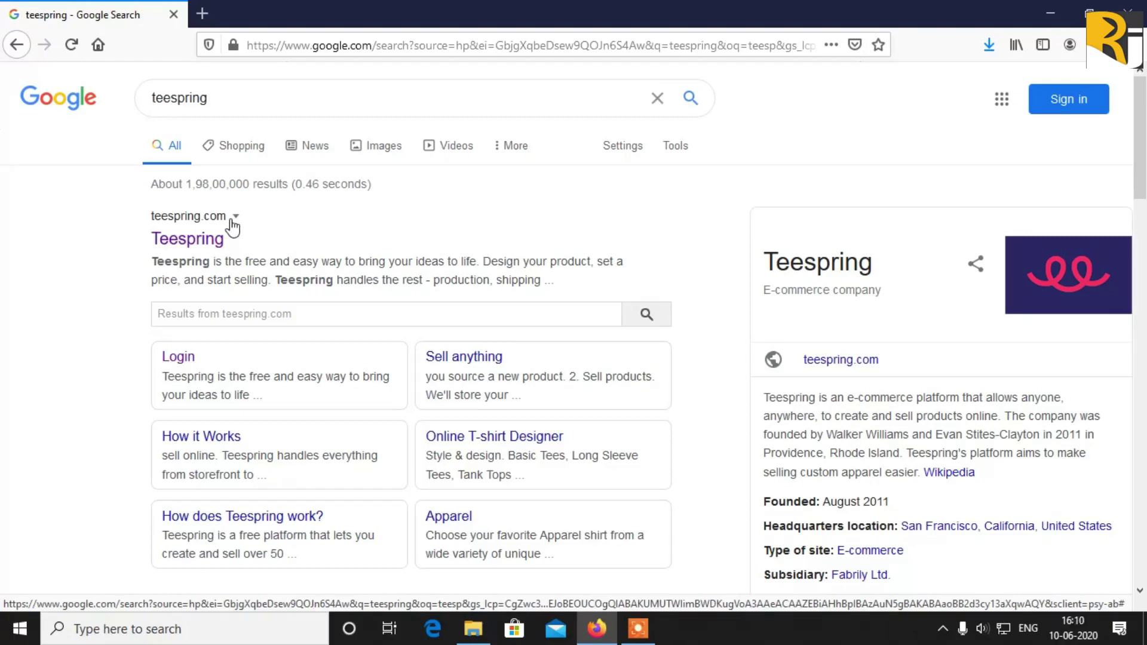
{"action": "left_click", "coordinate": [187, 242]}
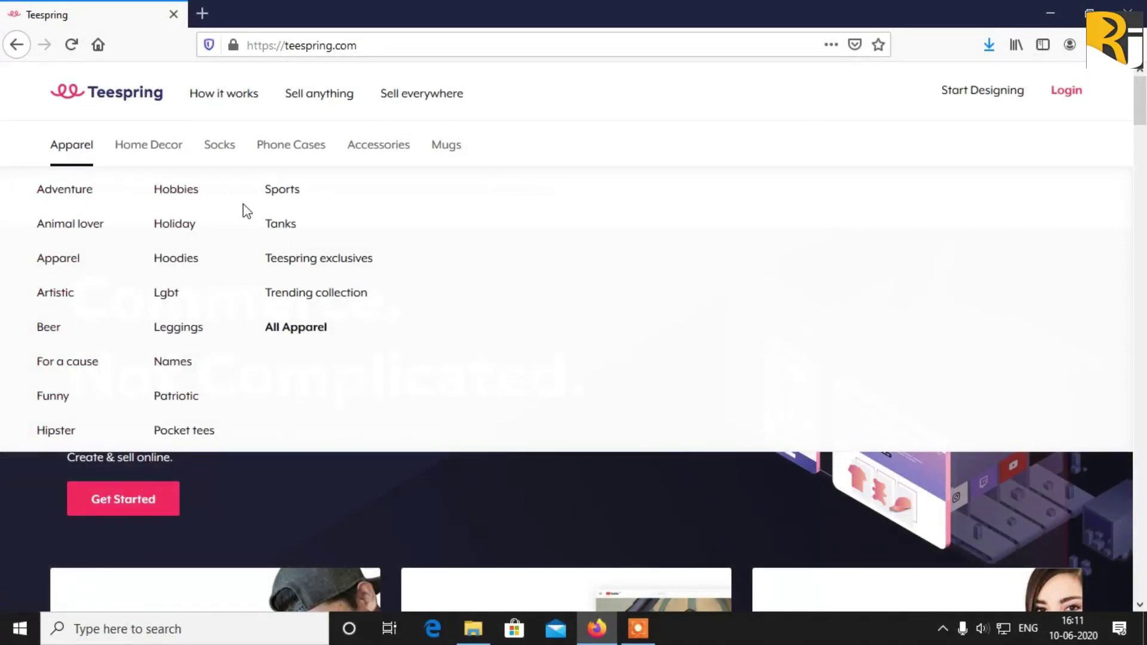
Step: Examine the homepage's product categories from Home Decor to Mugs and the introductory line about the service
{"action": "mouse_move", "coordinate": [158, 154]}
{"action": "mouse_move", "coordinate": [215, 151]}
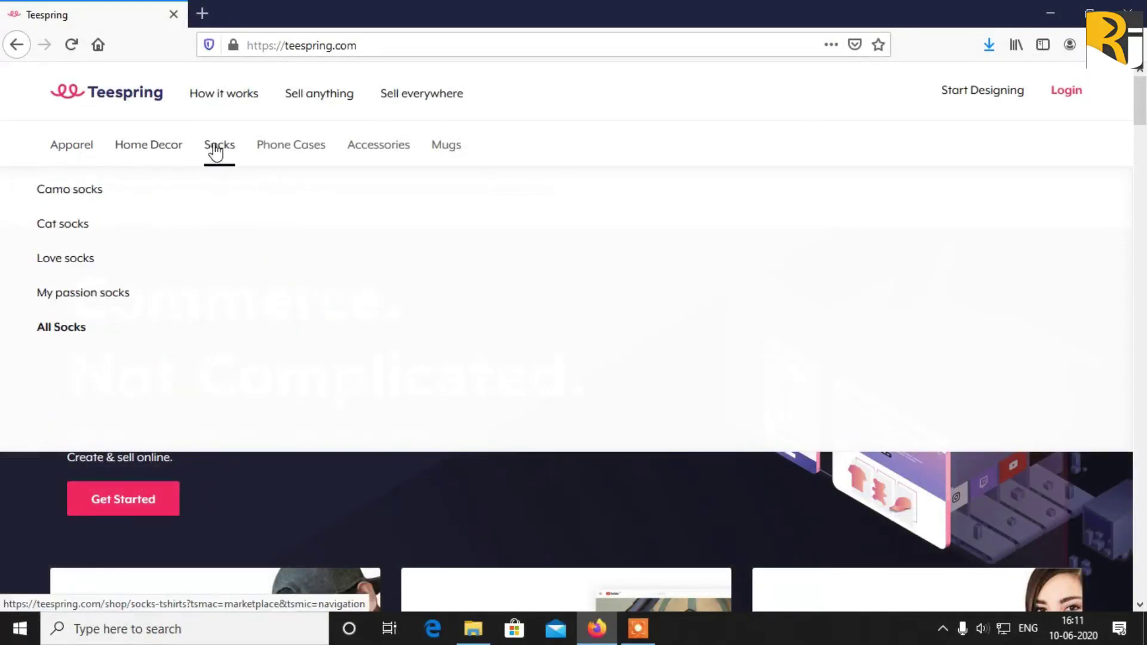
{"action": "mouse_move", "coordinate": [288, 155]}
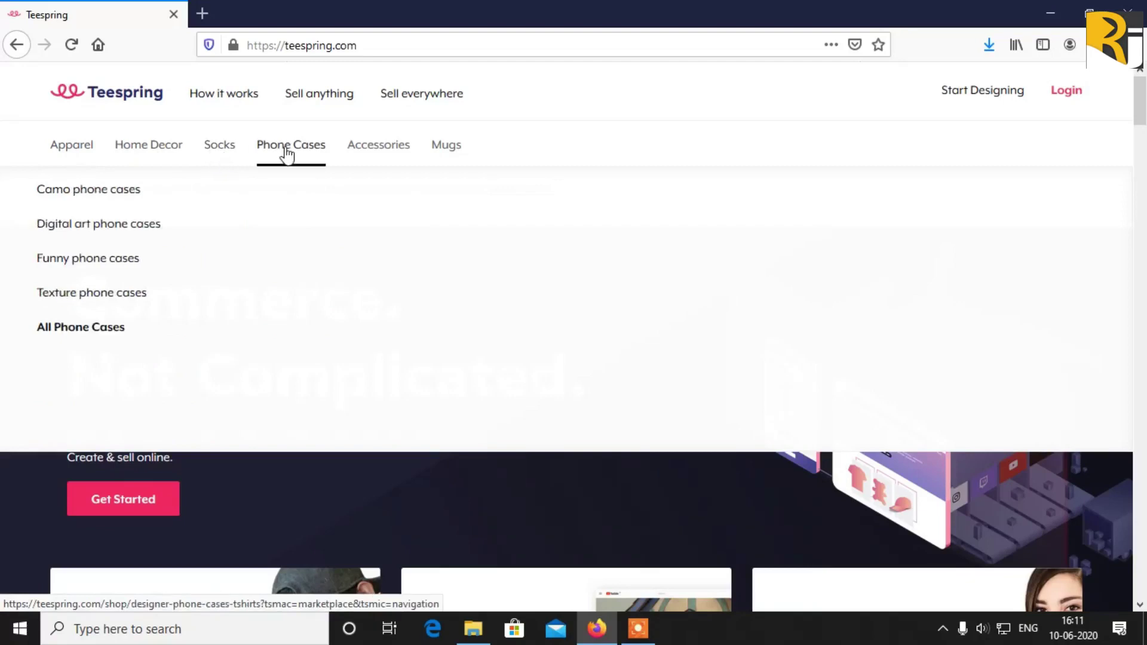
{"action": "mouse_move", "coordinate": [393, 151]}
{"action": "mouse_move", "coordinate": [440, 153]}
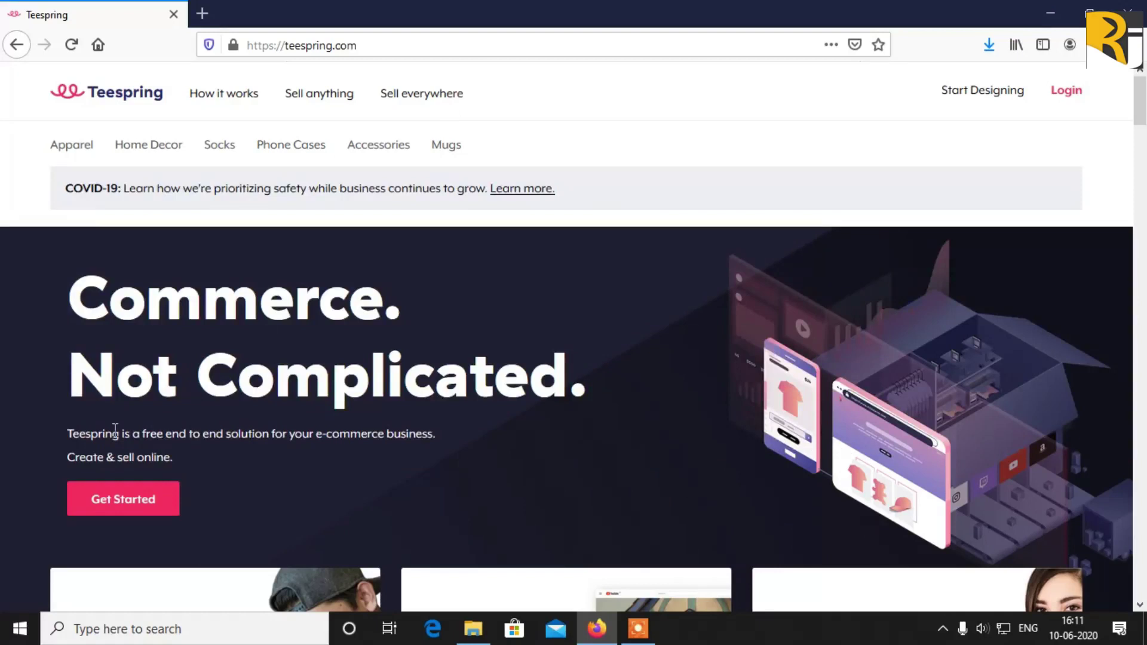
{"action": "left_click_drag", "start_coordinate": [70, 431], "coordinate": [436, 438]}
{"action": "left_click", "coordinate": [421, 448]}
Step: Look through the rest of the homepage, from the merch shelf and recommended products to the footer links
{"action": "scroll", "coordinate": [565, 330], "scroll_direction": "down", "scroll_amount": 7}
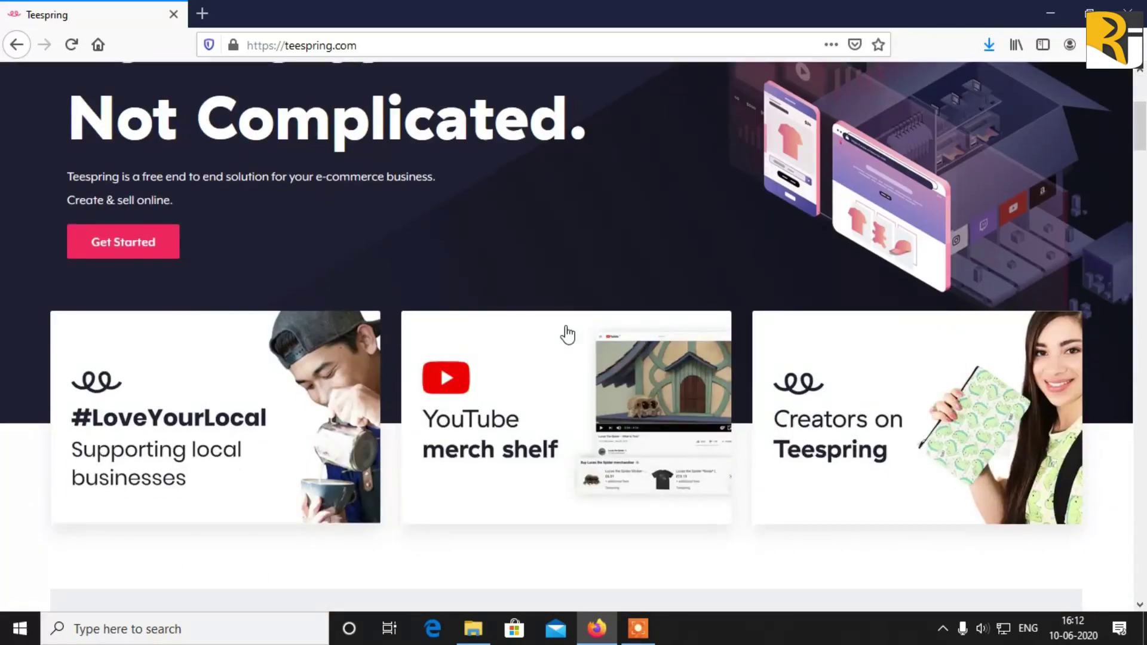
{"action": "scroll", "coordinate": [567, 333], "scroll_direction": "down", "scroll_amount": 5}
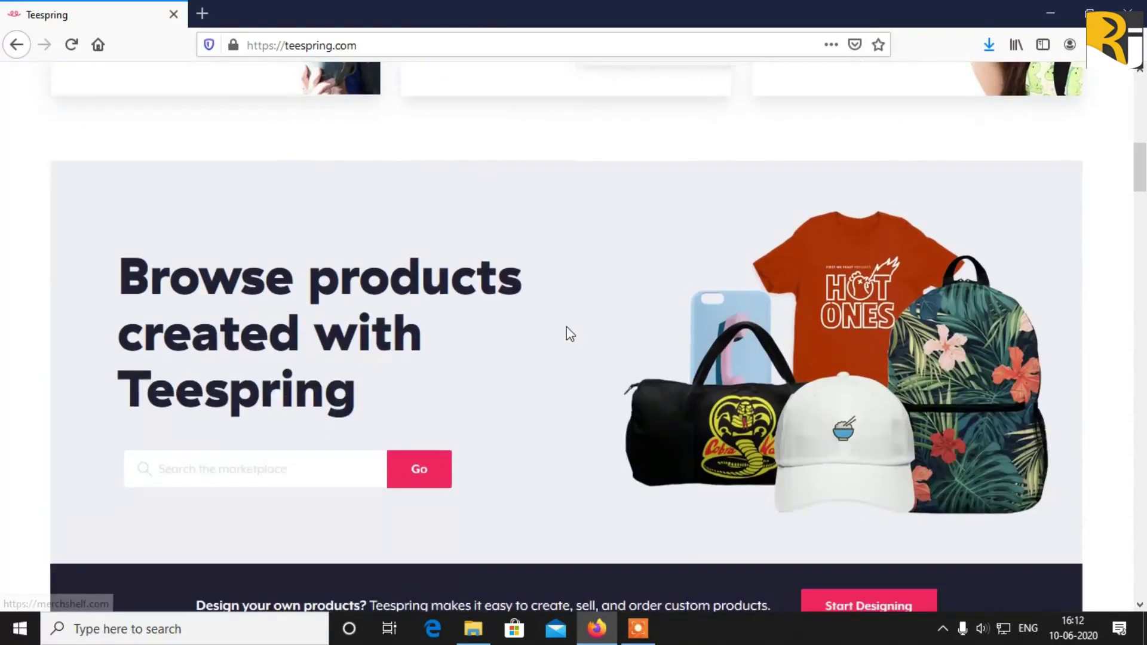
{"action": "scroll", "coordinate": [722, 281], "scroll_direction": "down", "scroll_amount": 3}
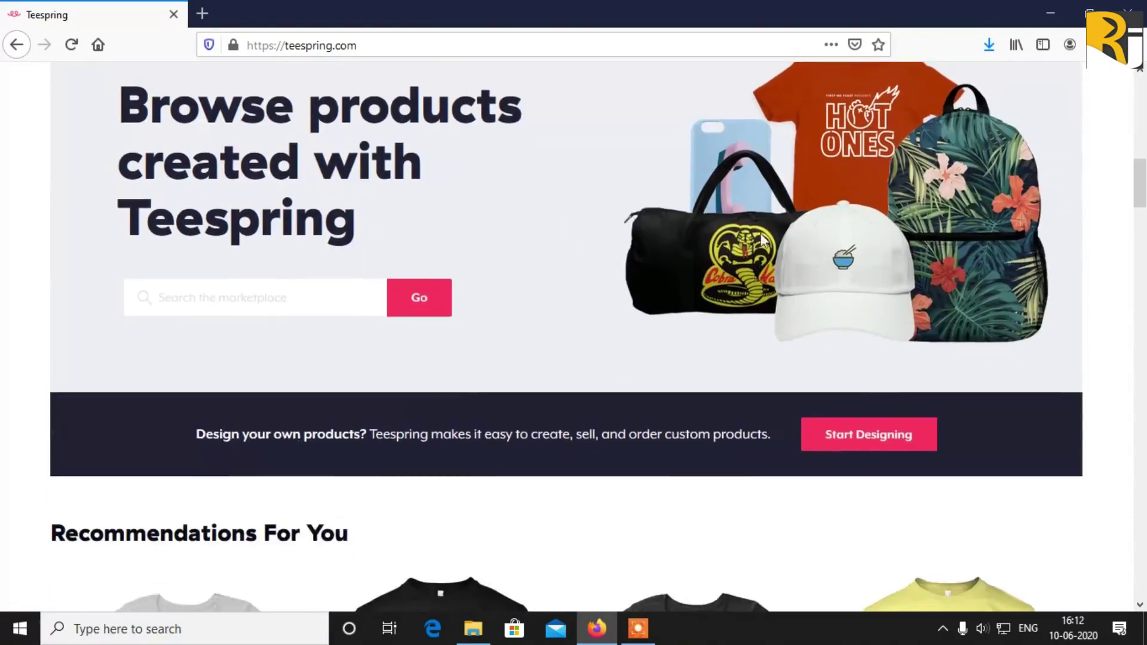
{"action": "scroll", "coordinate": [687, 347], "scroll_direction": "down", "scroll_amount": 3}
{"action": "scroll", "coordinate": [117, 312], "scroll_direction": "down", "scroll_amount": 7}
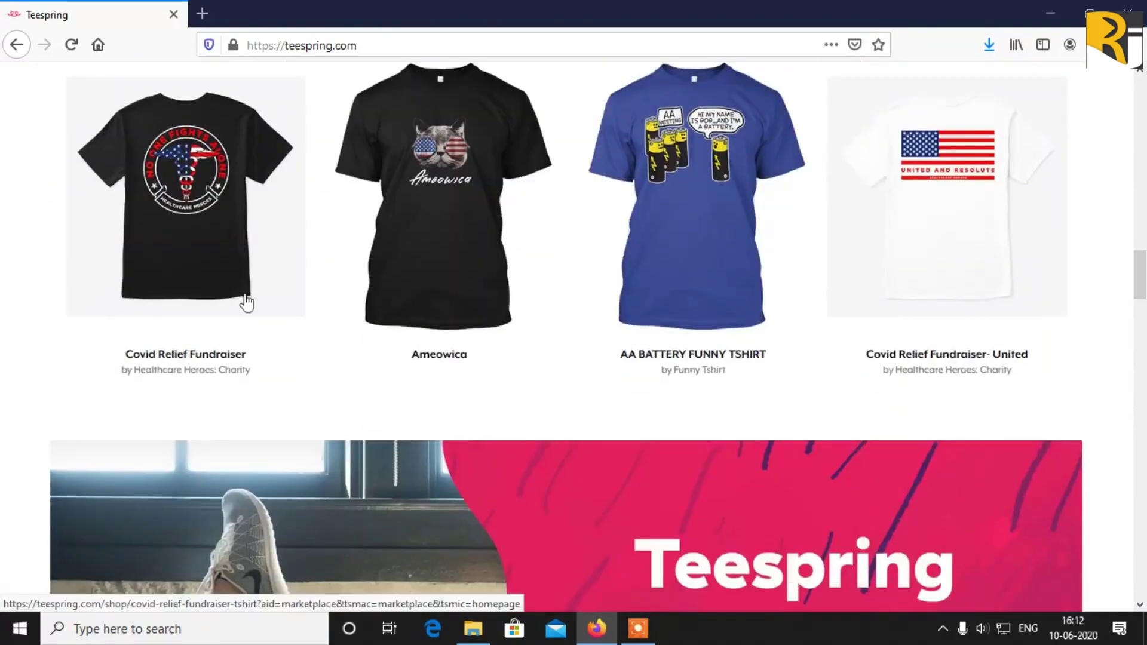
{"action": "scroll", "coordinate": [379, 295], "scroll_direction": "down", "scroll_amount": 6}
{"action": "scroll", "coordinate": [351, 305], "scroll_direction": "down", "scroll_amount": 2}
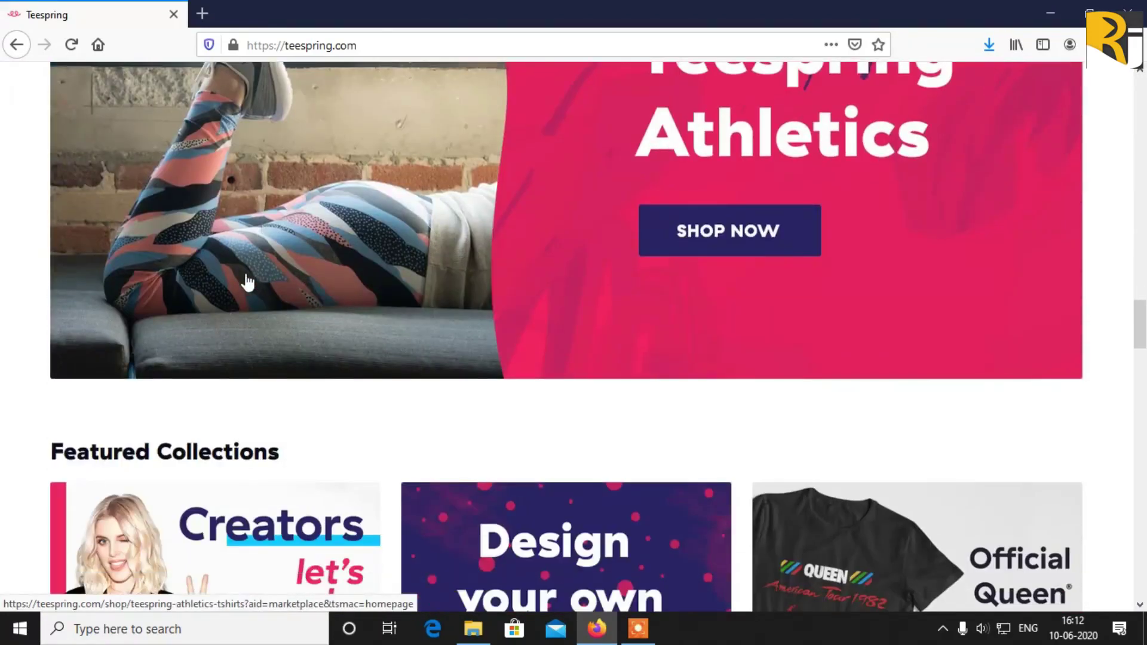
{"action": "scroll", "coordinate": [691, 256], "scroll_direction": "up", "scroll_amount": 3}
{"action": "scroll", "coordinate": [678, 267], "scroll_direction": "down", "scroll_amount": 15}
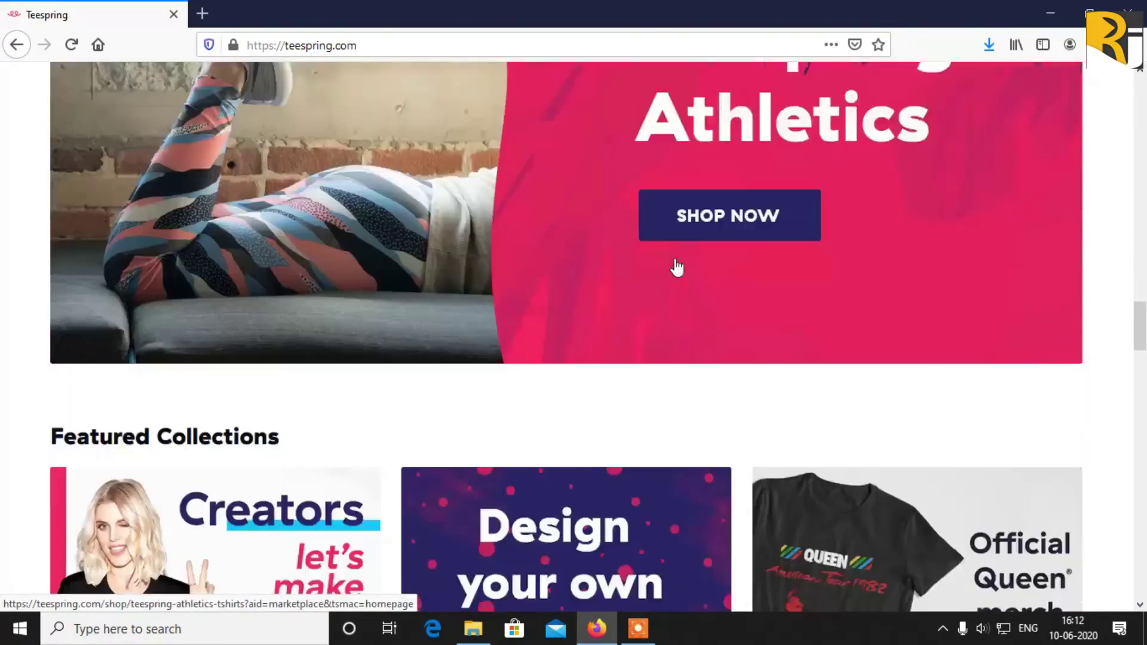
{"action": "scroll", "coordinate": [811, 357], "scroll_direction": "down", "scroll_amount": 15}
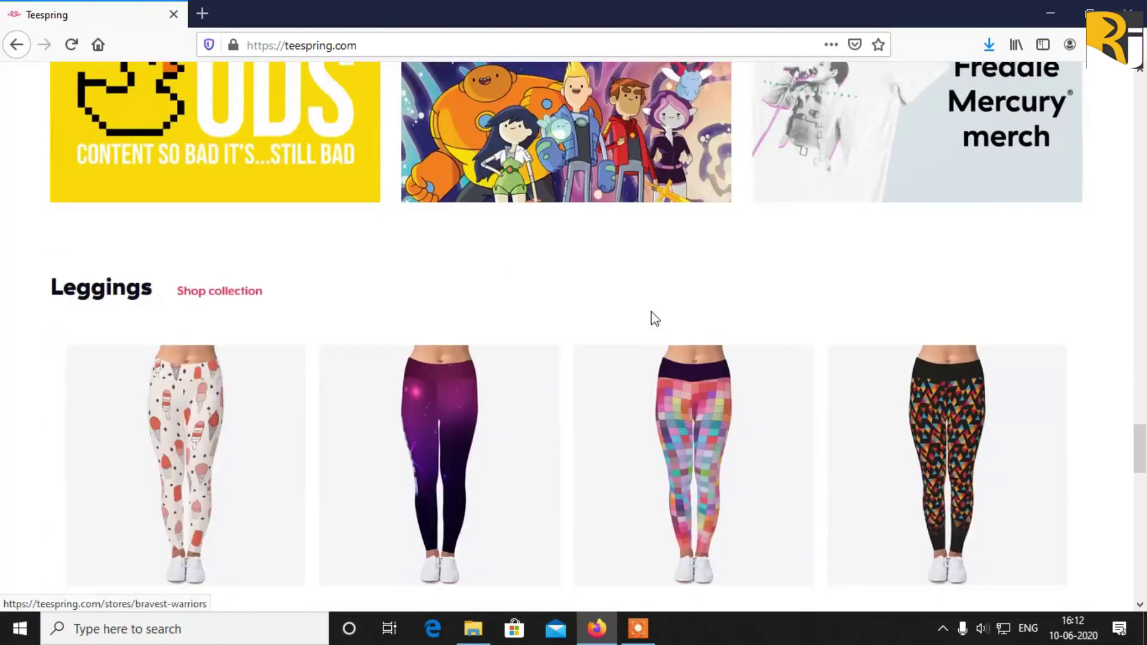
{"action": "scroll", "coordinate": [507, 323], "scroll_direction": "down", "scroll_amount": 8}
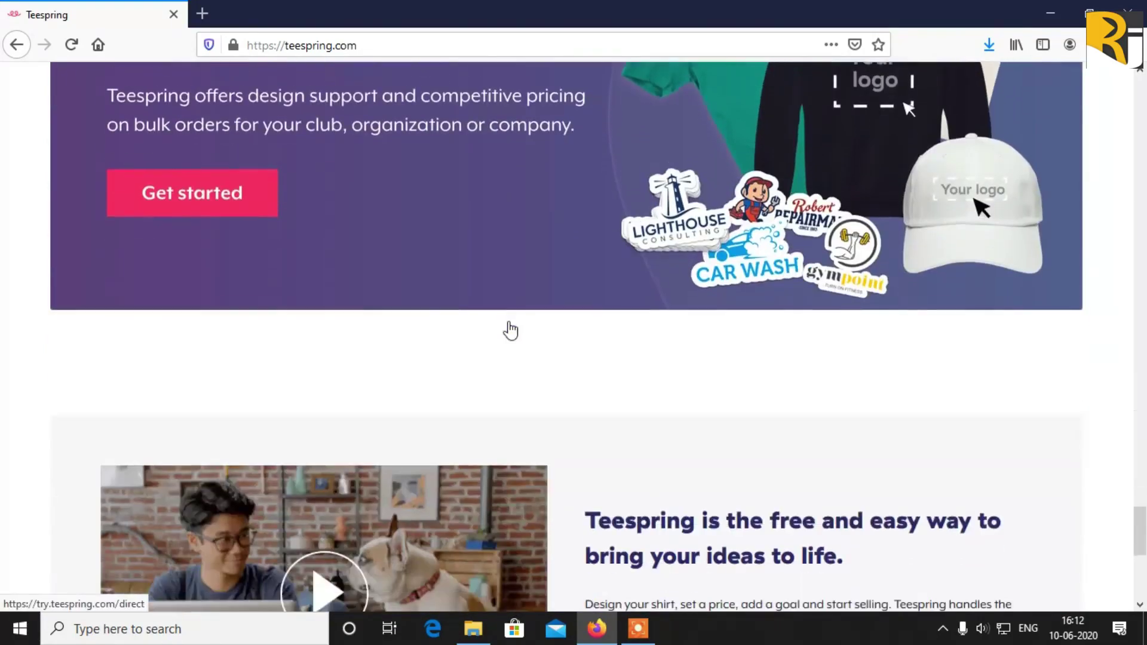
{"action": "scroll", "coordinate": [509, 326], "scroll_direction": "down", "scroll_amount": 4}
{"action": "scroll", "coordinate": [511, 325], "scroll_direction": "down", "scroll_amount": 3}
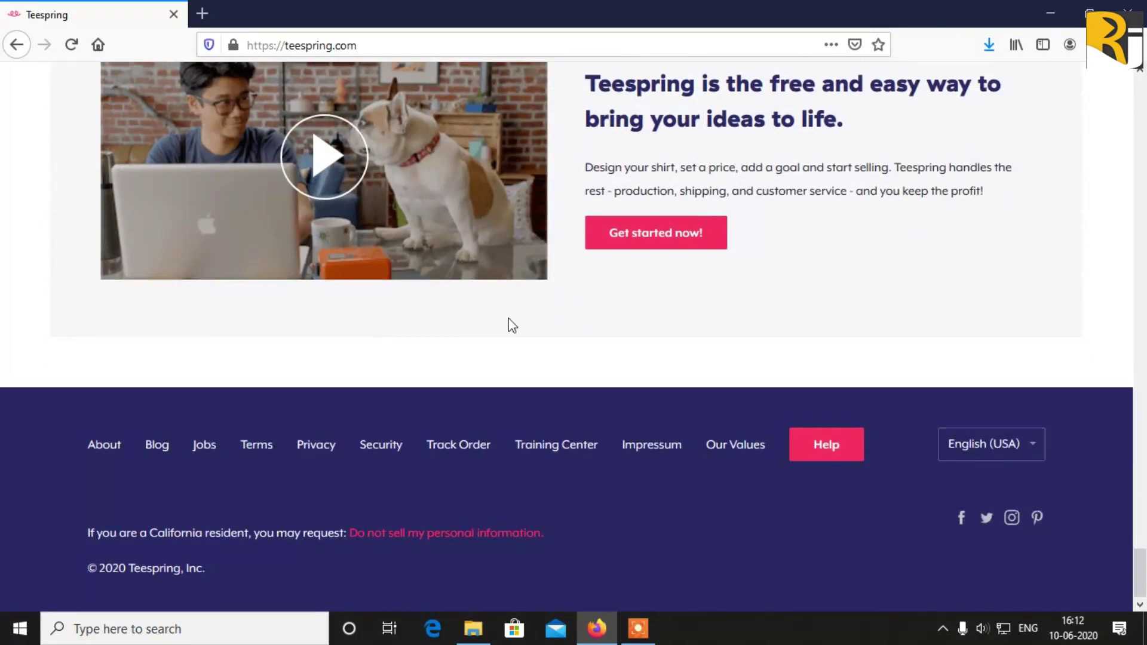
Step: Open the About page and examine its Artists information, product range and Sell everywhere section
{"action": "left_click", "coordinate": [103, 454]}
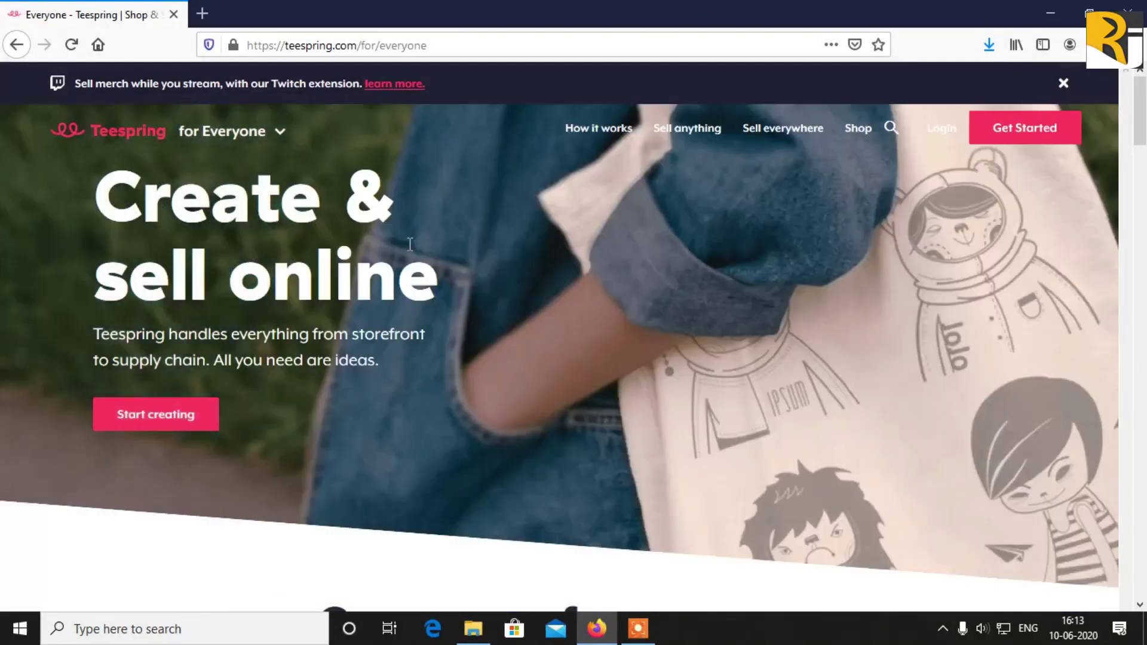
{"action": "scroll", "coordinate": [445, 252], "scroll_direction": "down", "scroll_amount": 5}
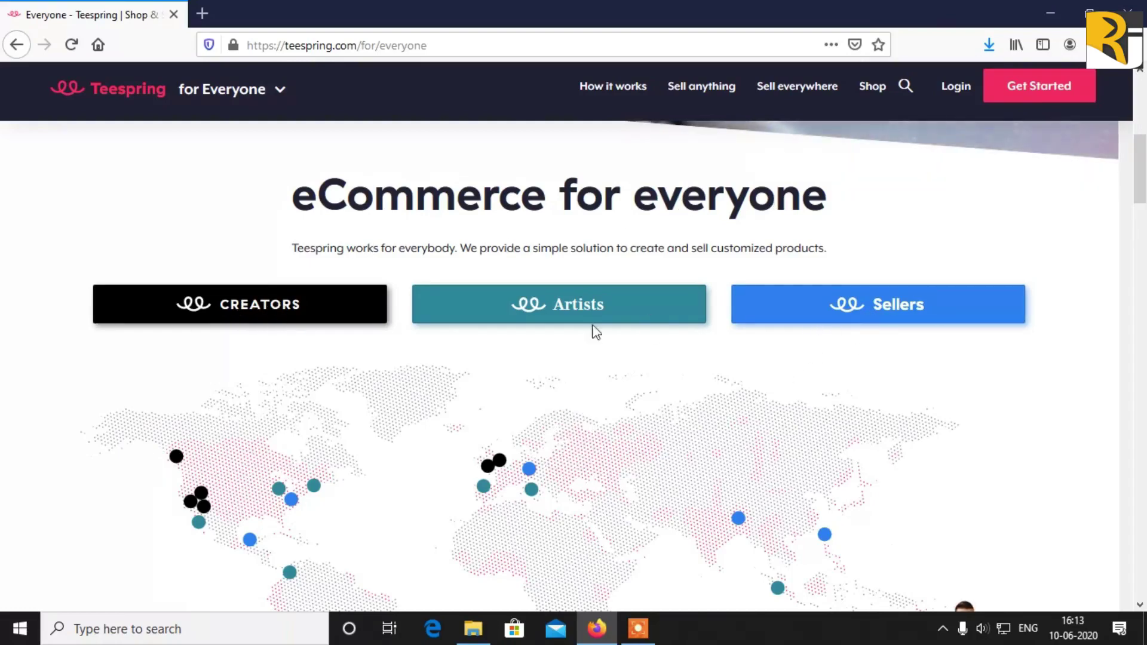
{"action": "left_click", "coordinate": [555, 311]}
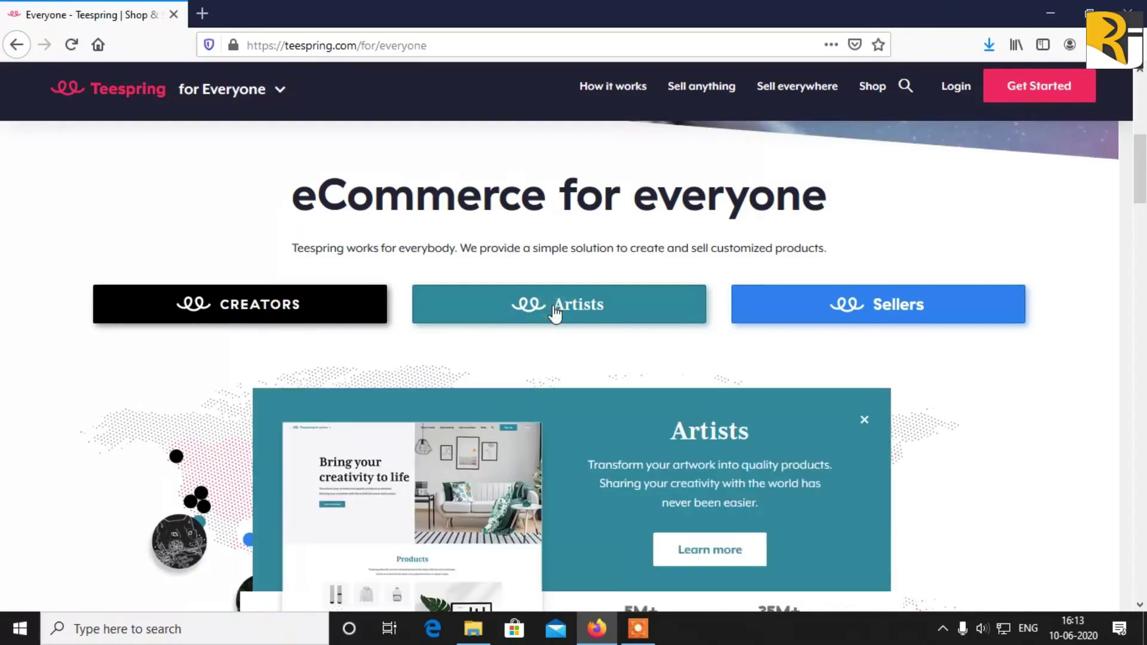
{"action": "scroll", "coordinate": [558, 311], "scroll_direction": "down", "scroll_amount": 3}
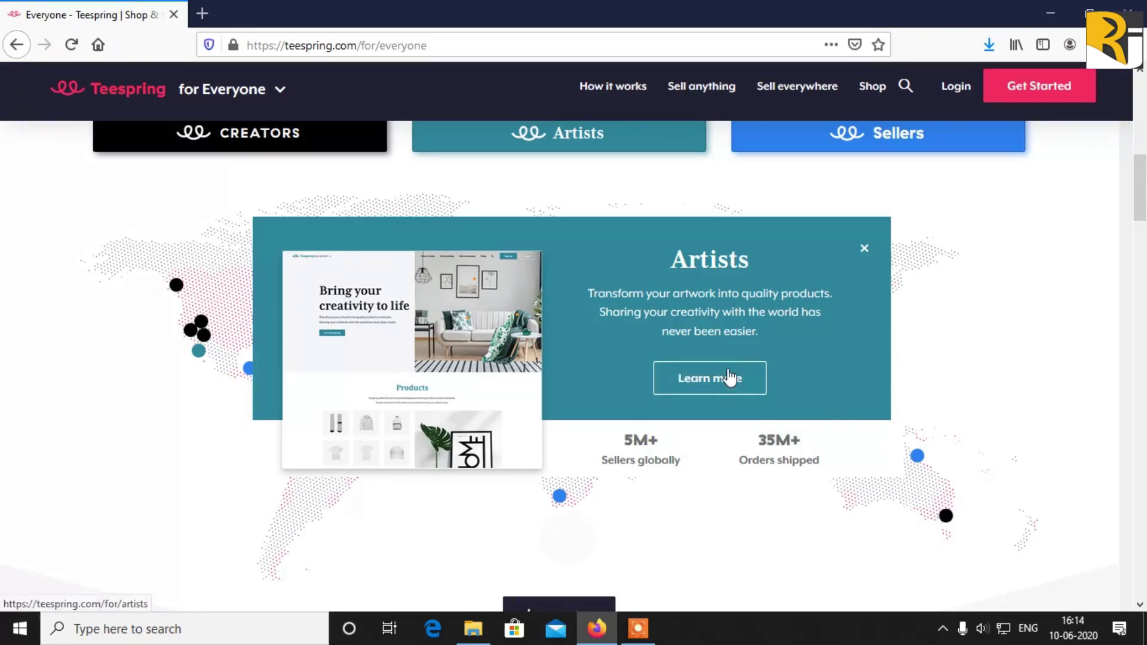
{"action": "scroll", "coordinate": [730, 376], "scroll_direction": "down", "scroll_amount": 12}
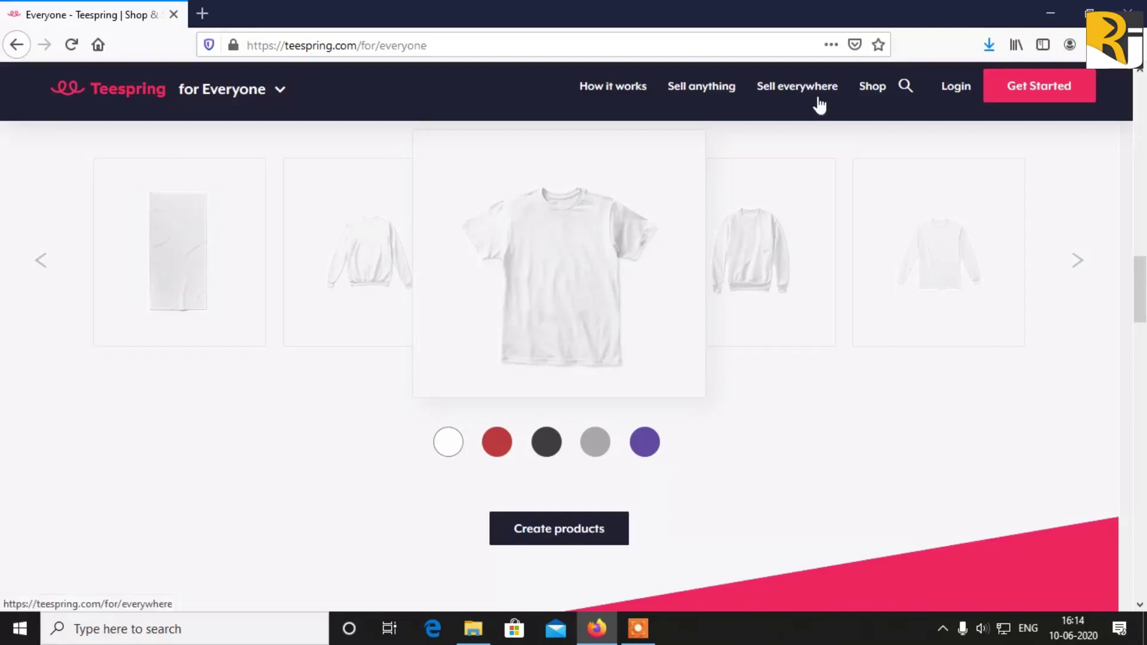
{"action": "scroll", "coordinate": [709, 174], "scroll_direction": "down", "scroll_amount": 4}
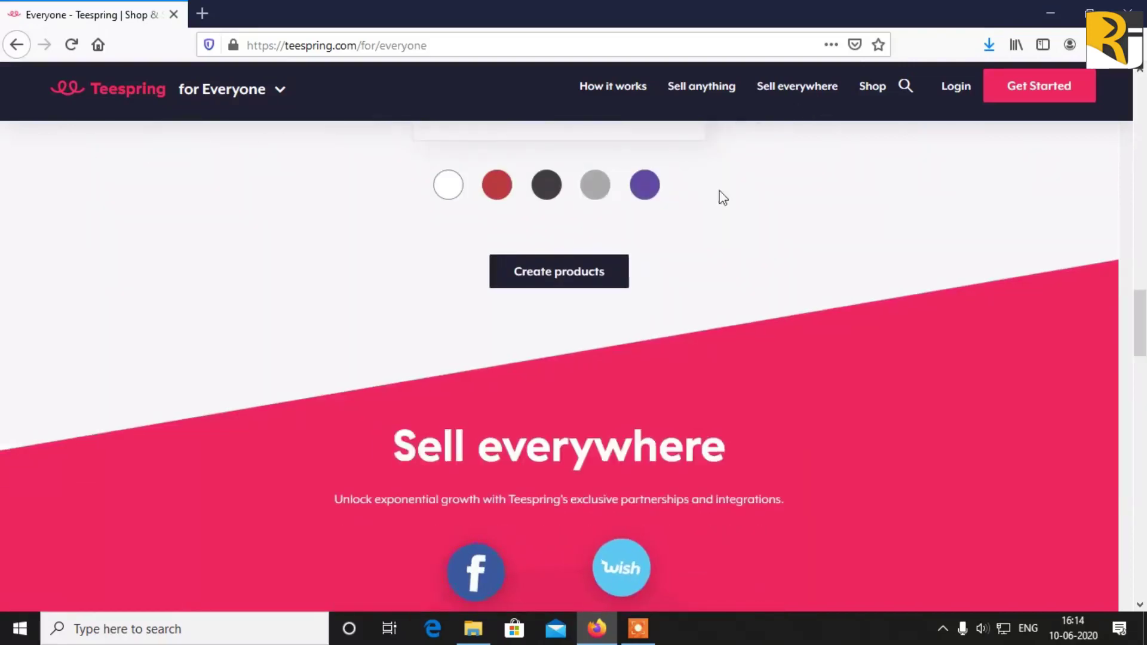
Step: Open the Teespring sign-up form, fill in the account e-mail address and go to the password field
{"action": "left_click", "coordinate": [1050, 96]}
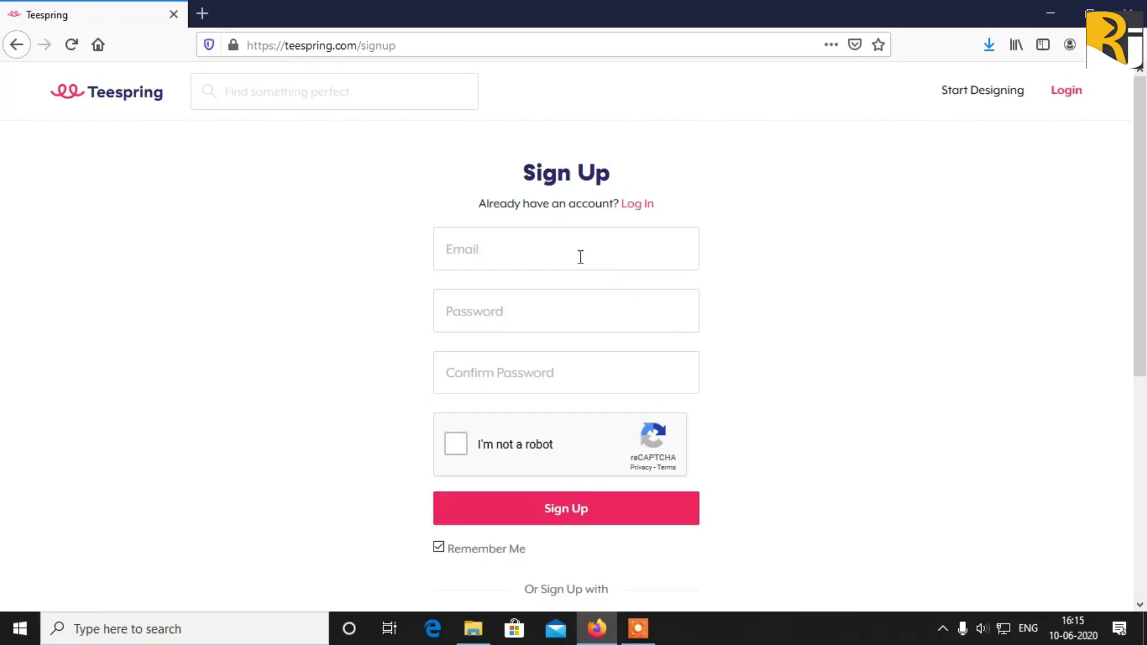
{"action": "left_click", "coordinate": [481, 249]}
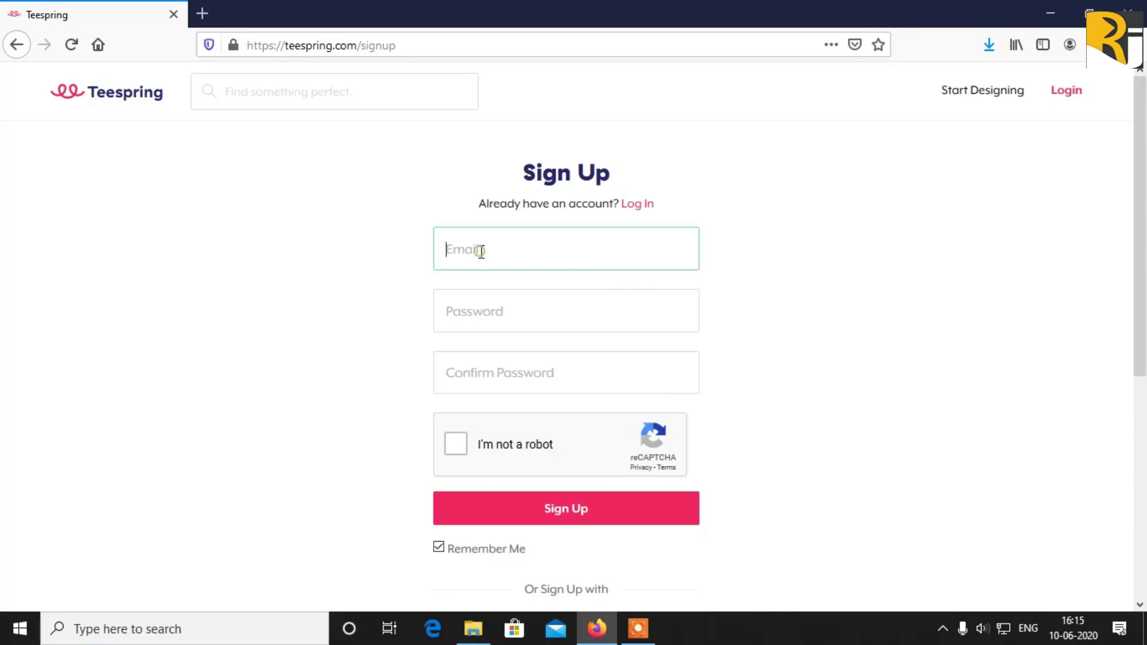
{"action": "left_click", "coordinate": [457, 278]}
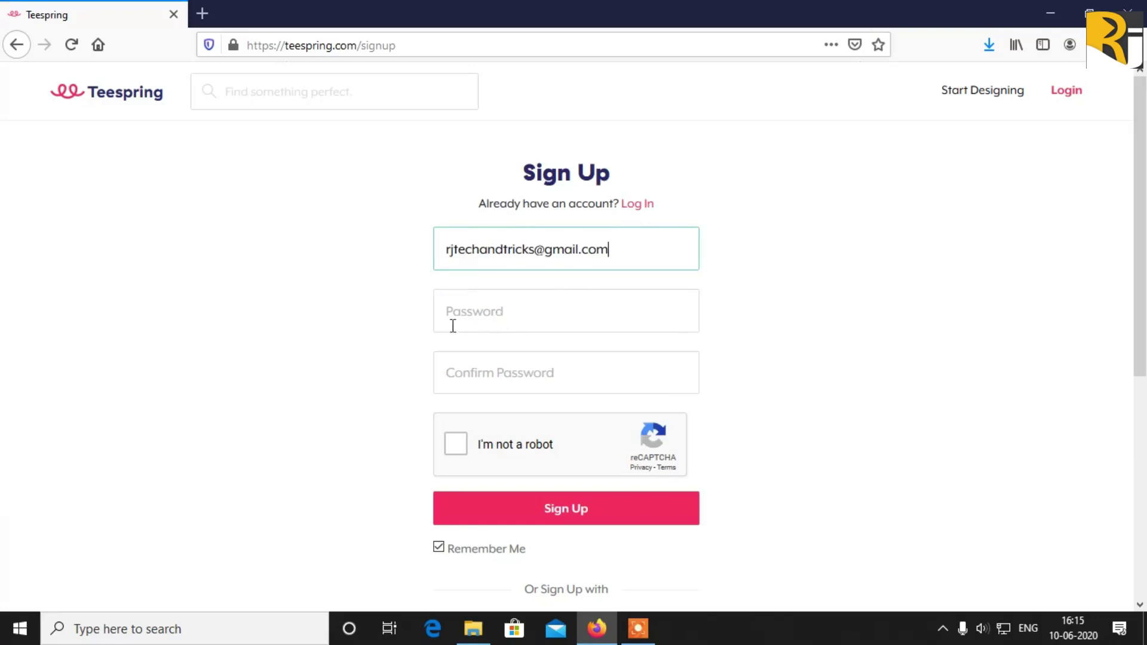
{"action": "left_click", "coordinate": [513, 313]}
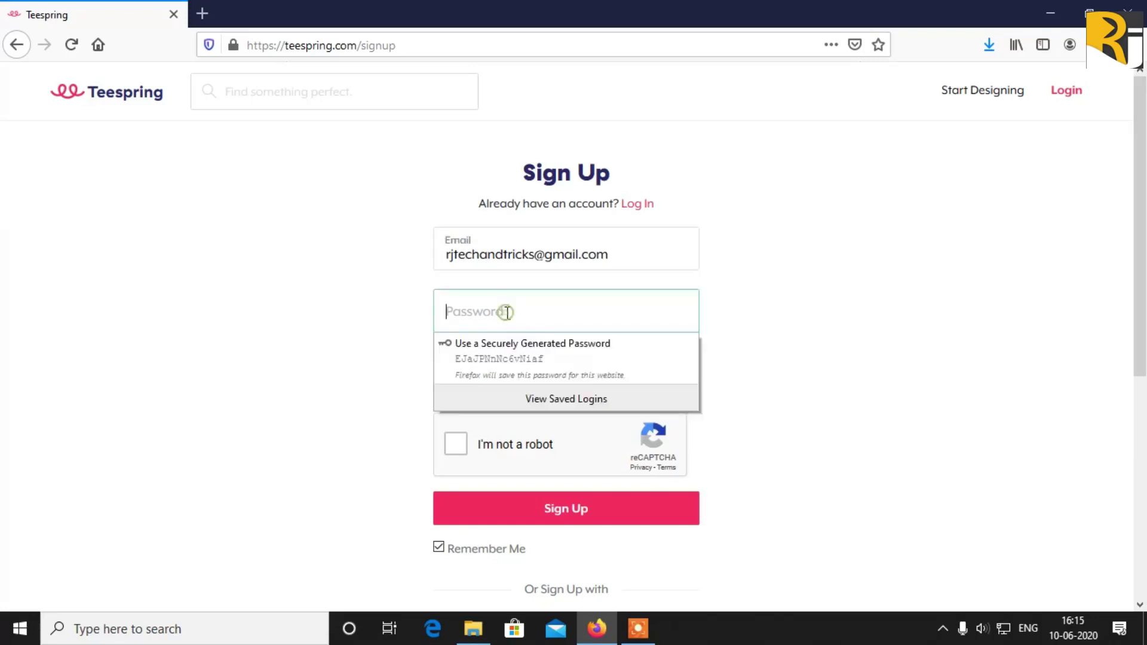
{"action": "type", "text": "••••••"}
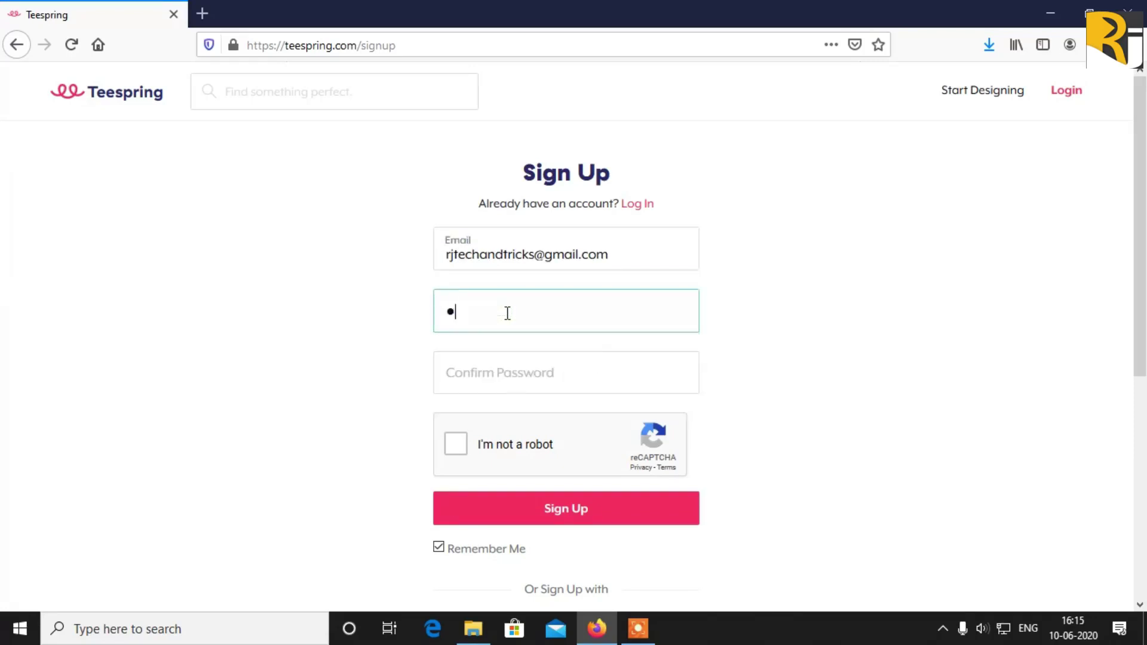
{"action": "key", "text": "BackSpace"}
{"action": "key", "text": "BackSpace"}
{"action": "key", "text": "BackSpace"}
{"action": "key", "text": "BackSpace"}
{"action": "key", "text": "BackSpace"}
{"action": "key", "text": "BackSpace"}
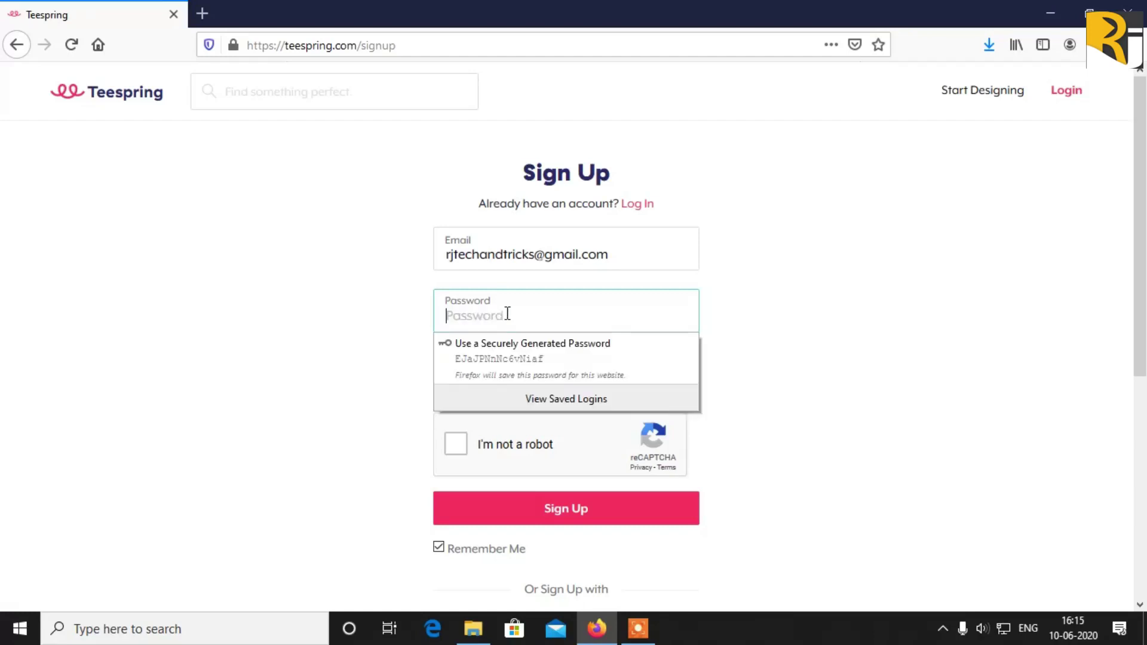
Step: Enter the account password and repeat it in the Confirm Password field
{"action": "type", "text": "•••••••••"}
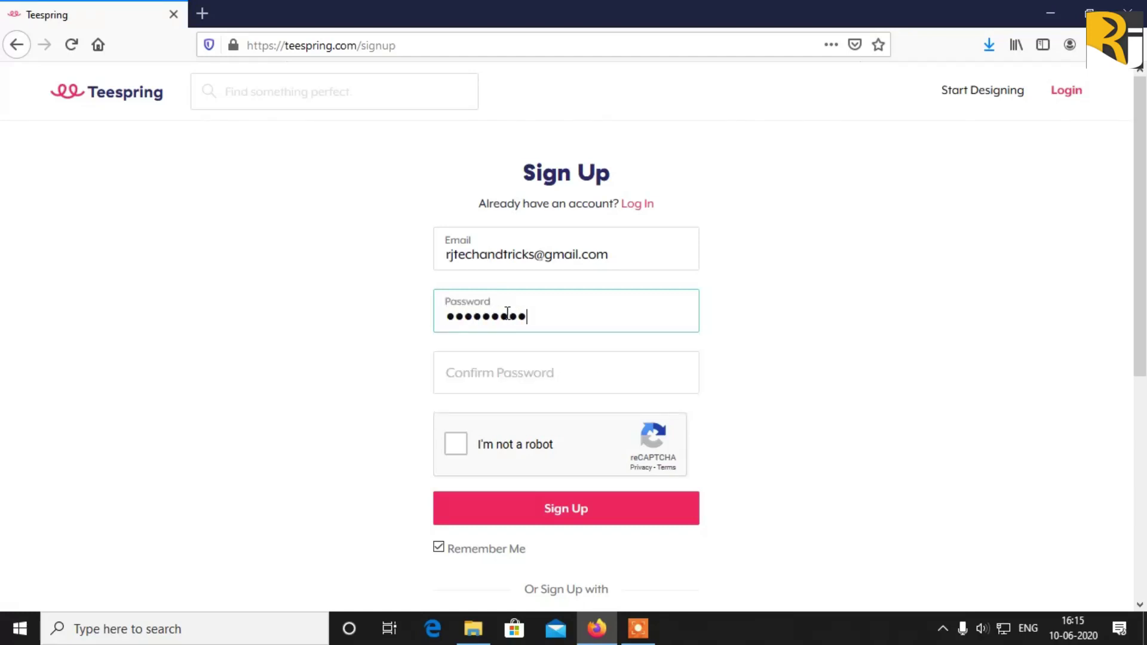
{"action": "left_click", "coordinate": [515, 378]}
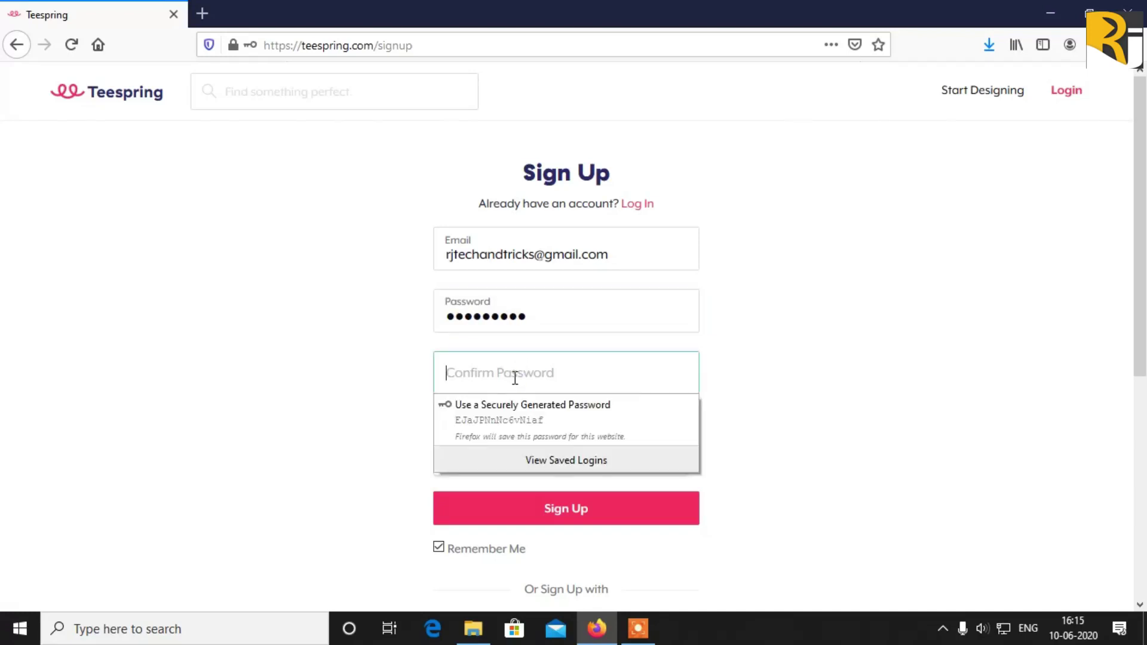
{"action": "type", "text": "••••••••"}
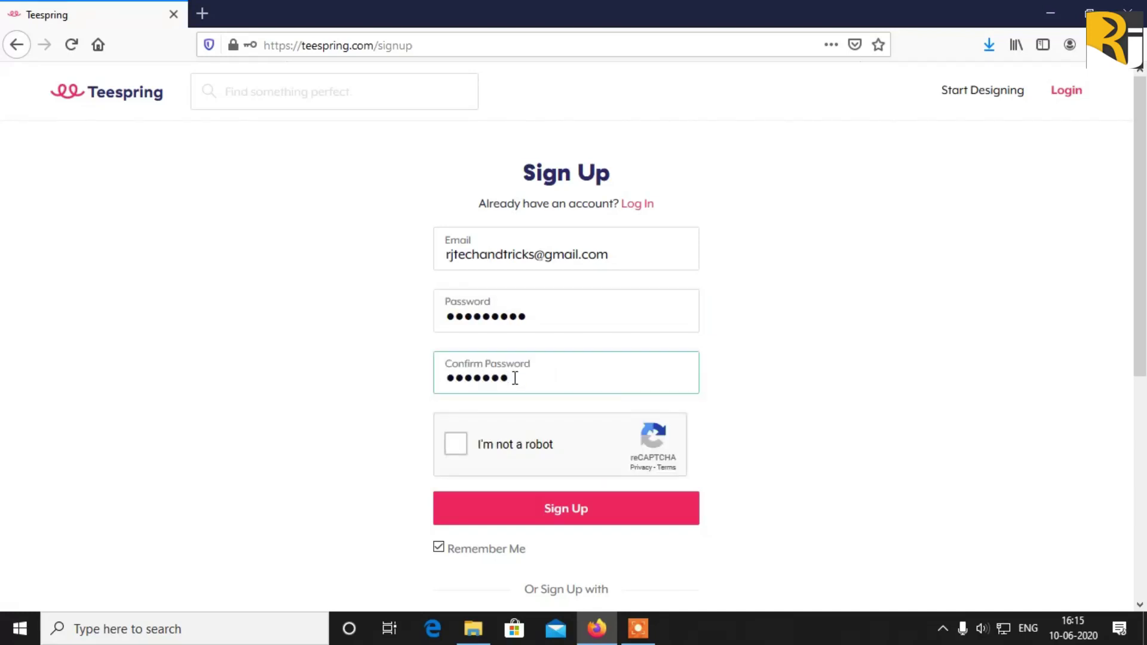
{"action": "type", "text": "•"}
Step: Complete the reCAPTCHA check, submit the sign-up form and save the login in the browser
{"action": "left_click", "coordinate": [460, 443]}
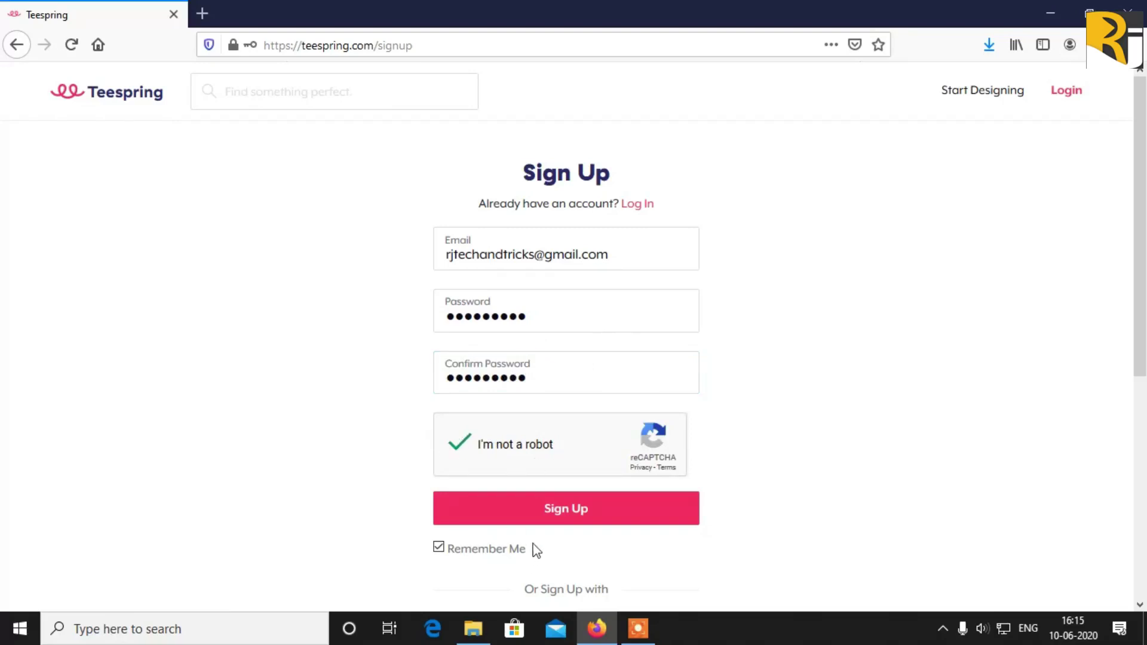
{"action": "left_click", "coordinate": [547, 522]}
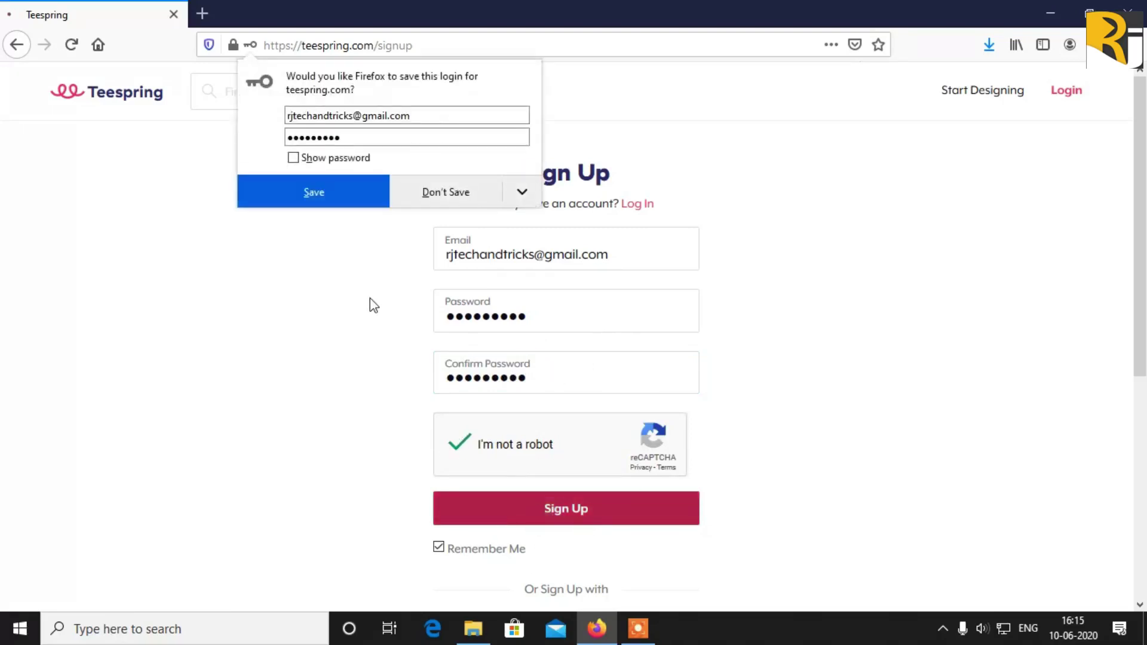
{"action": "left_click", "coordinate": [355, 202]}
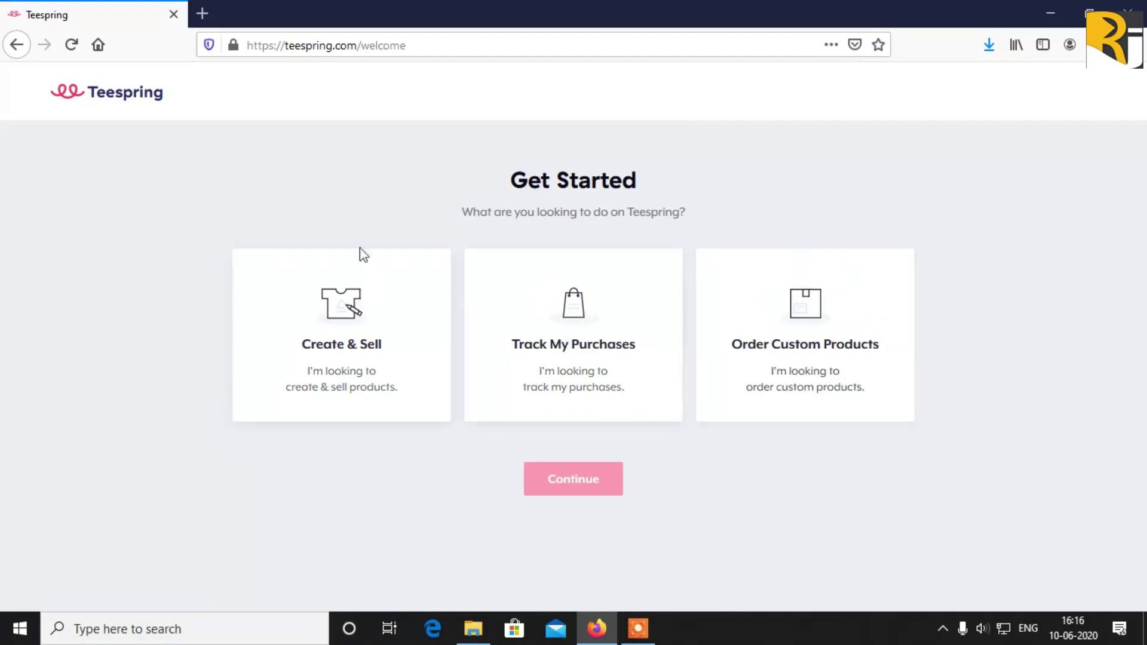
Step: Choose Create & Sell as the purpose on Teespring and Designer as the description that fits best, continuing through both pages
{"action": "left_click", "coordinate": [351, 357]}
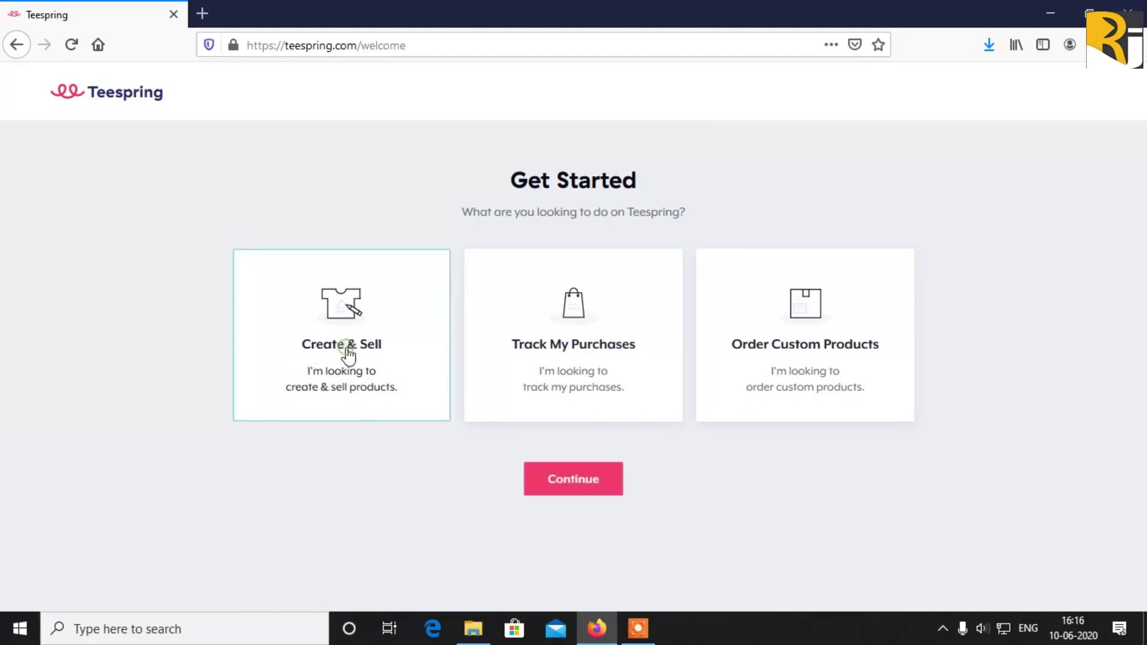
{"action": "left_click", "coordinate": [553, 488]}
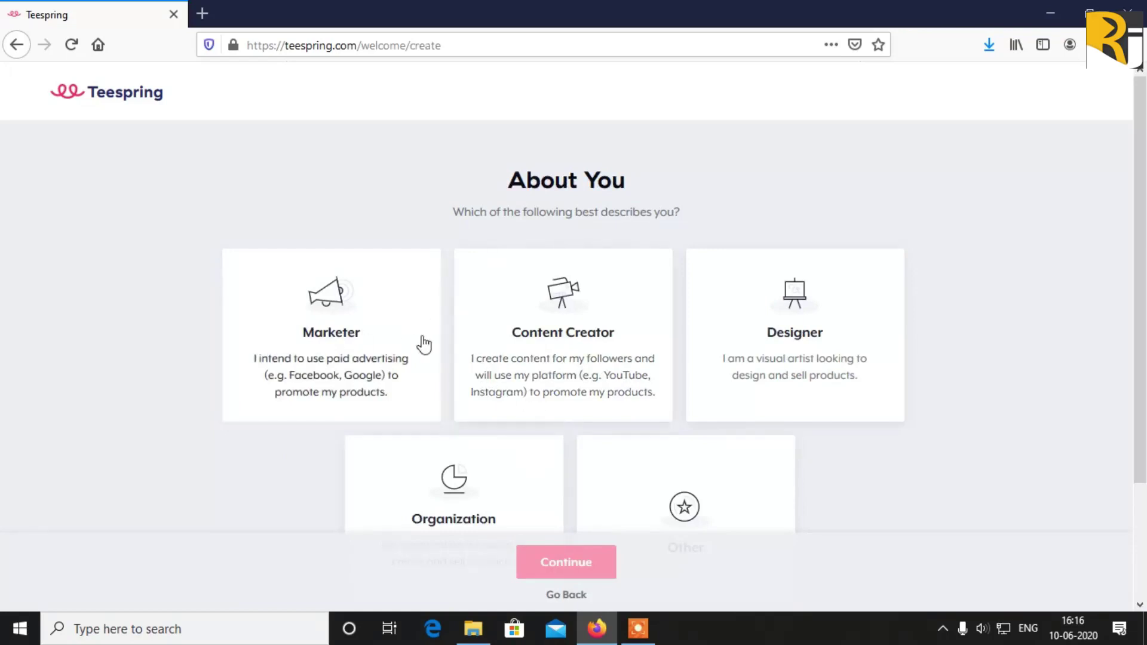
{"action": "scroll", "coordinate": [574, 310], "scroll_direction": "down", "scroll_amount": 3}
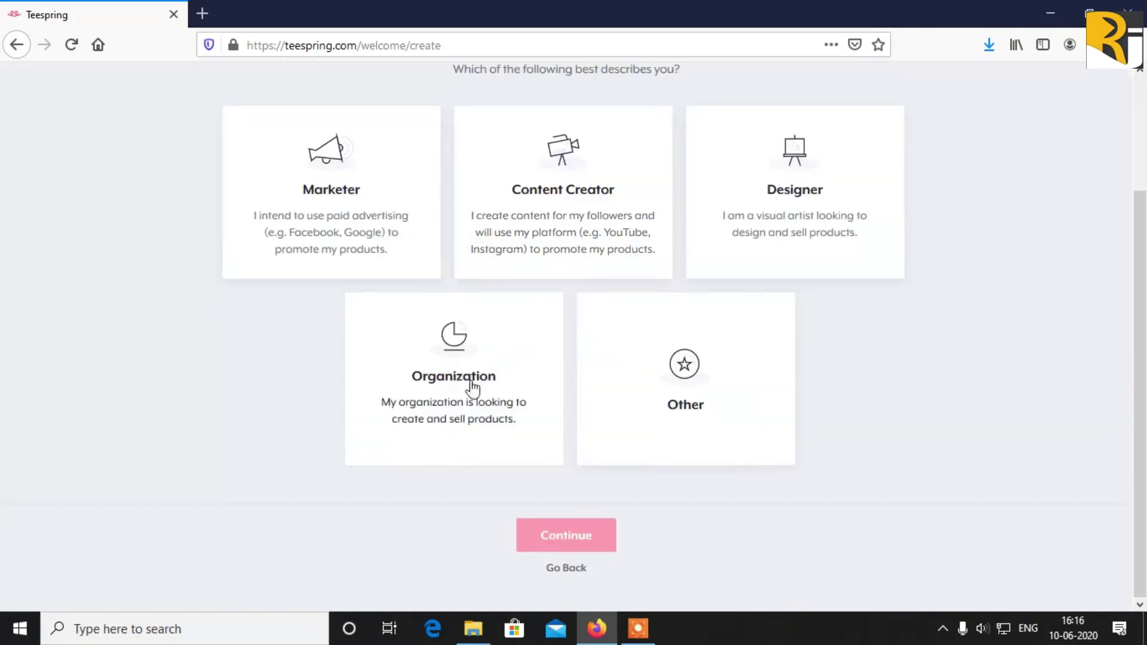
{"action": "left_click", "coordinate": [788, 189]}
{"action": "left_click", "coordinate": [570, 540]}
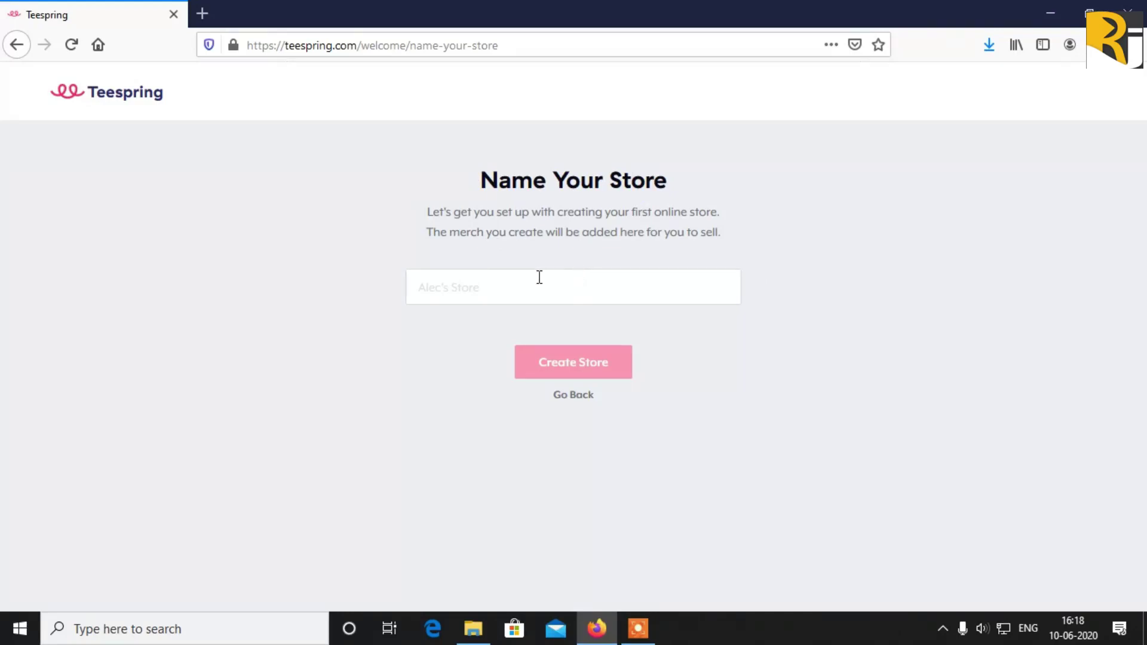
Step: Name the new store "Strores RJ" and create it
{"action": "left_click", "coordinate": [429, 287]}
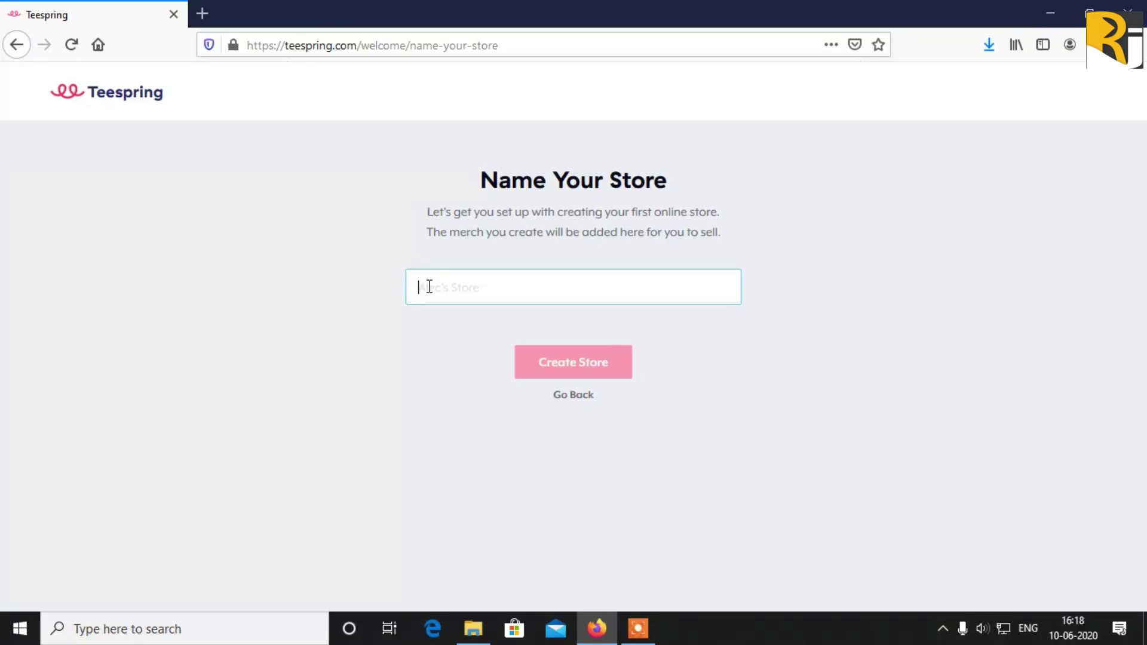
{"action": "type", "text": "Stores R"}
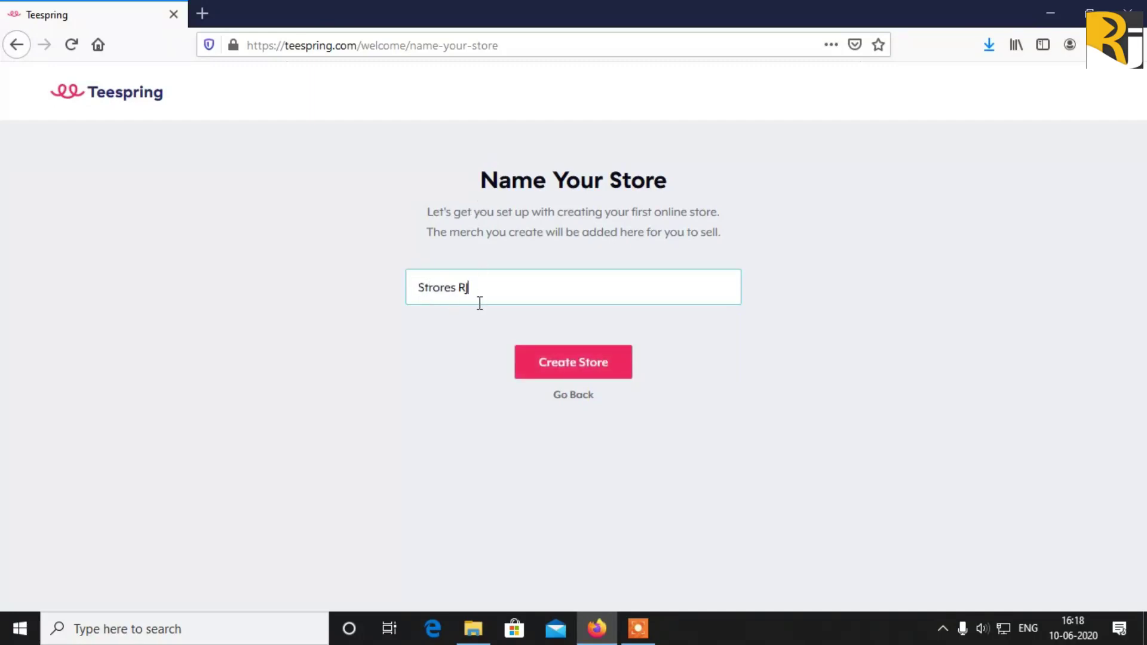
{"action": "left_click", "coordinate": [564, 372]}
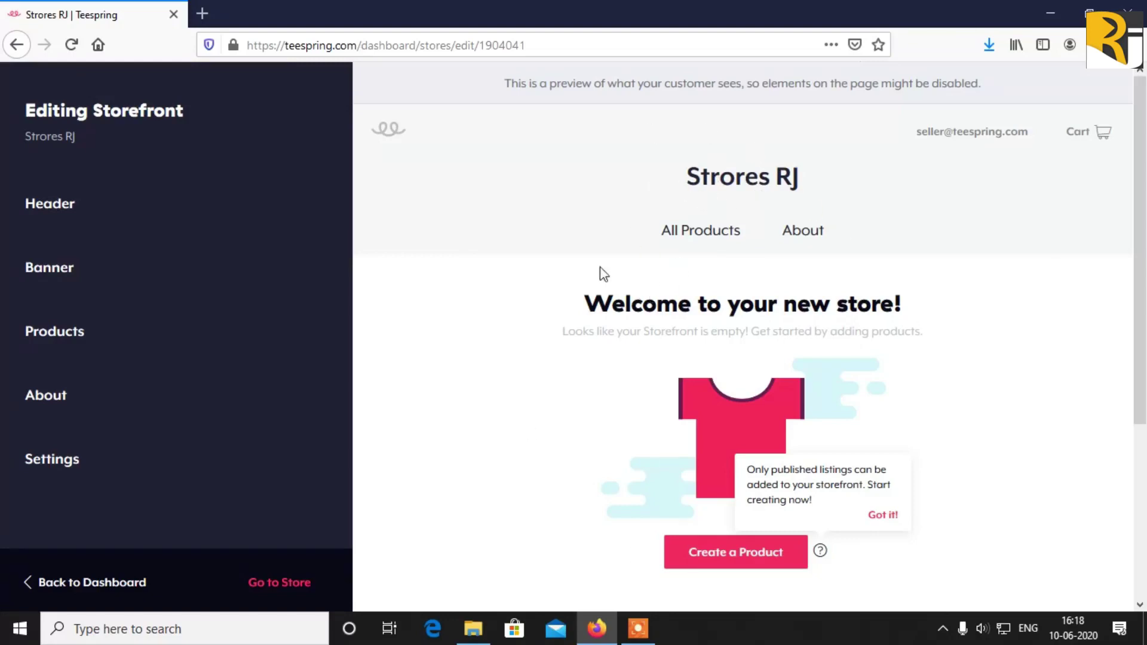
Step: Return to the dashboard, open the account settings and go through the public name, street address and phone number fields
{"action": "left_click", "coordinate": [69, 586]}
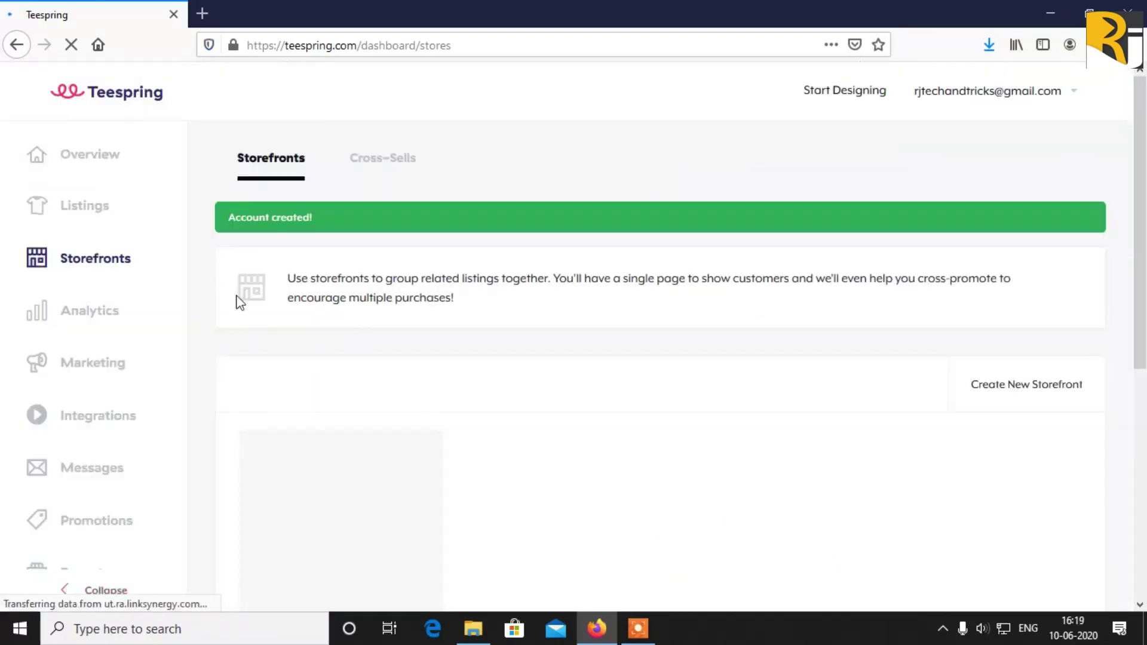
{"action": "scroll", "coordinate": [277, 261], "scroll_direction": "down", "scroll_amount": 4}
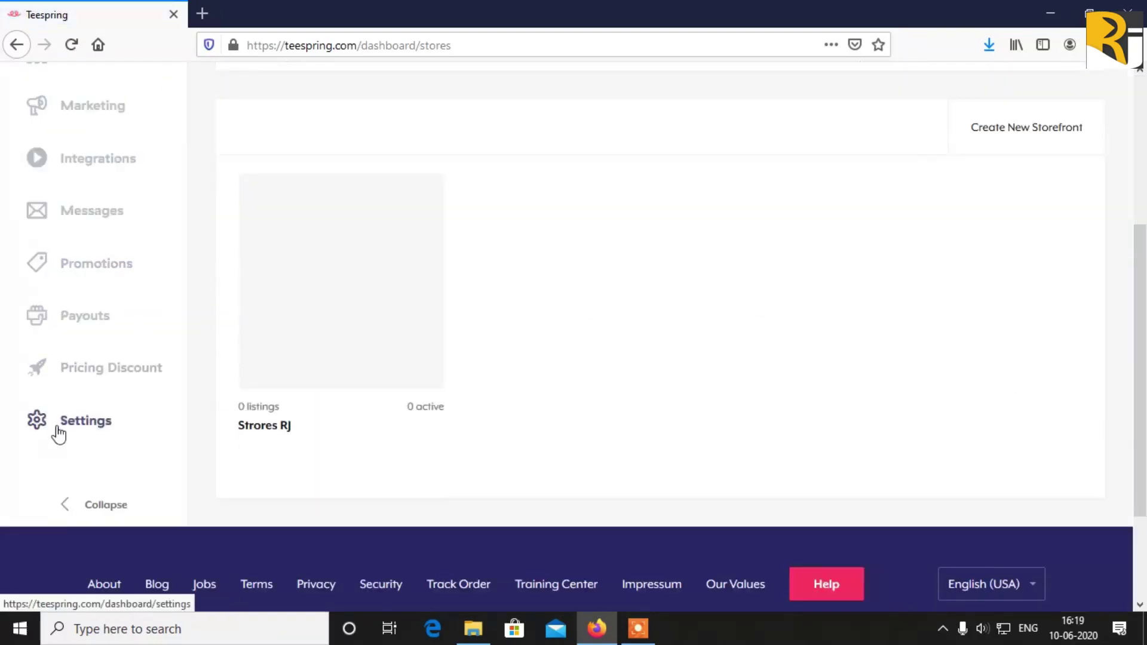
{"action": "left_click", "coordinate": [66, 426]}
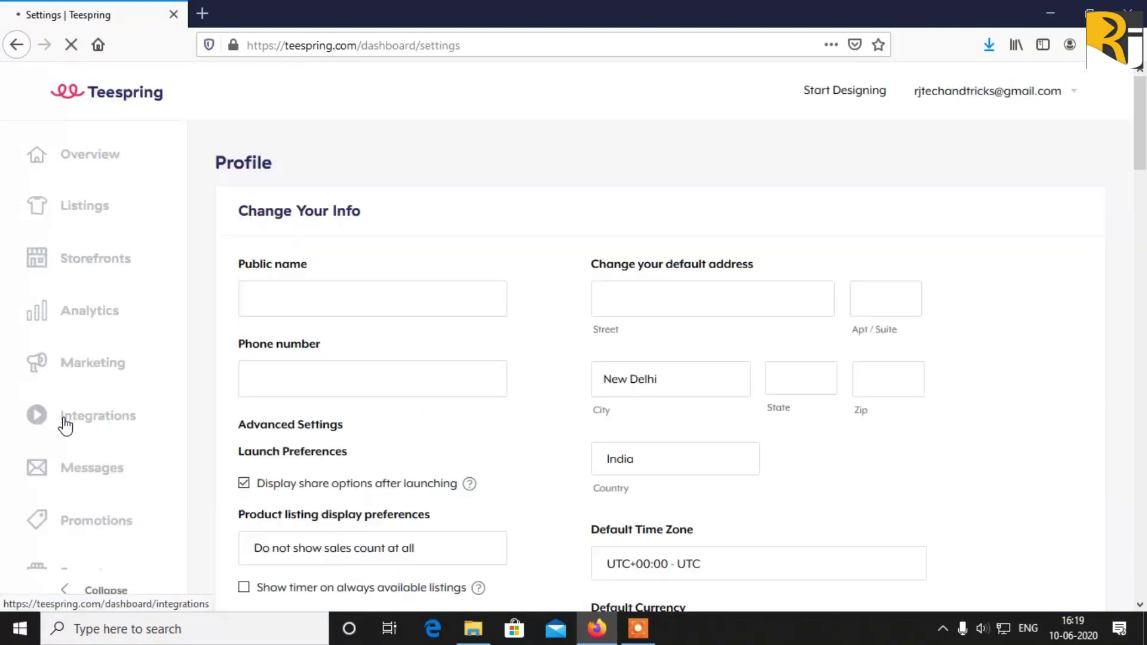
{"action": "left_click", "coordinate": [272, 298]}
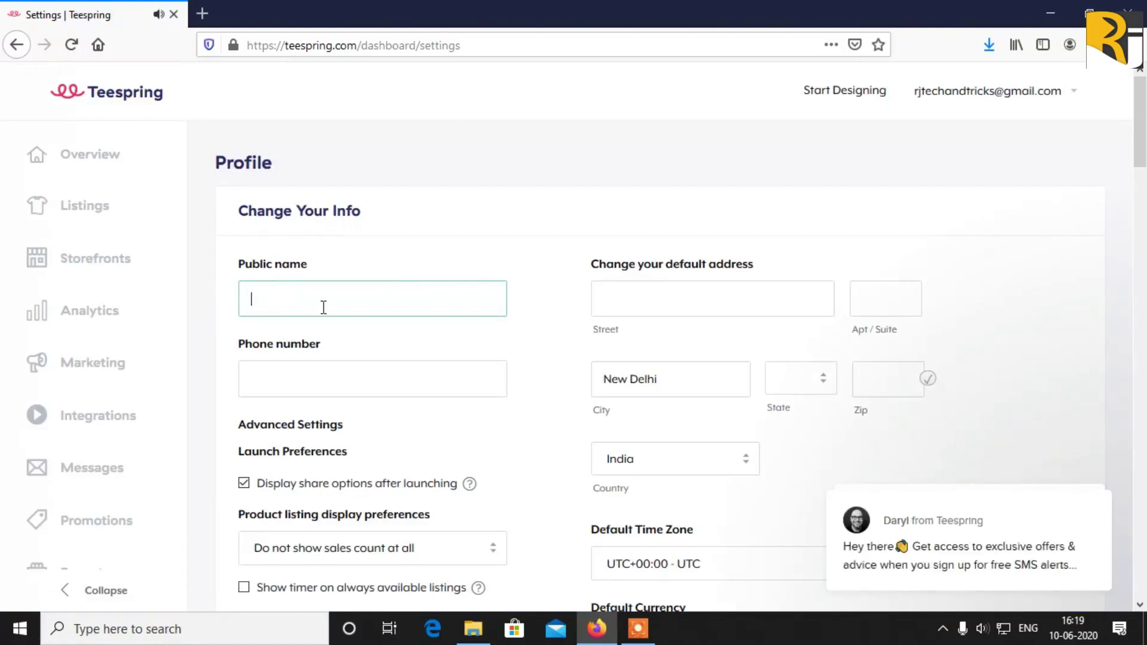
{"action": "left_click", "coordinate": [606, 301]}
{"action": "left_click", "coordinate": [371, 363]}
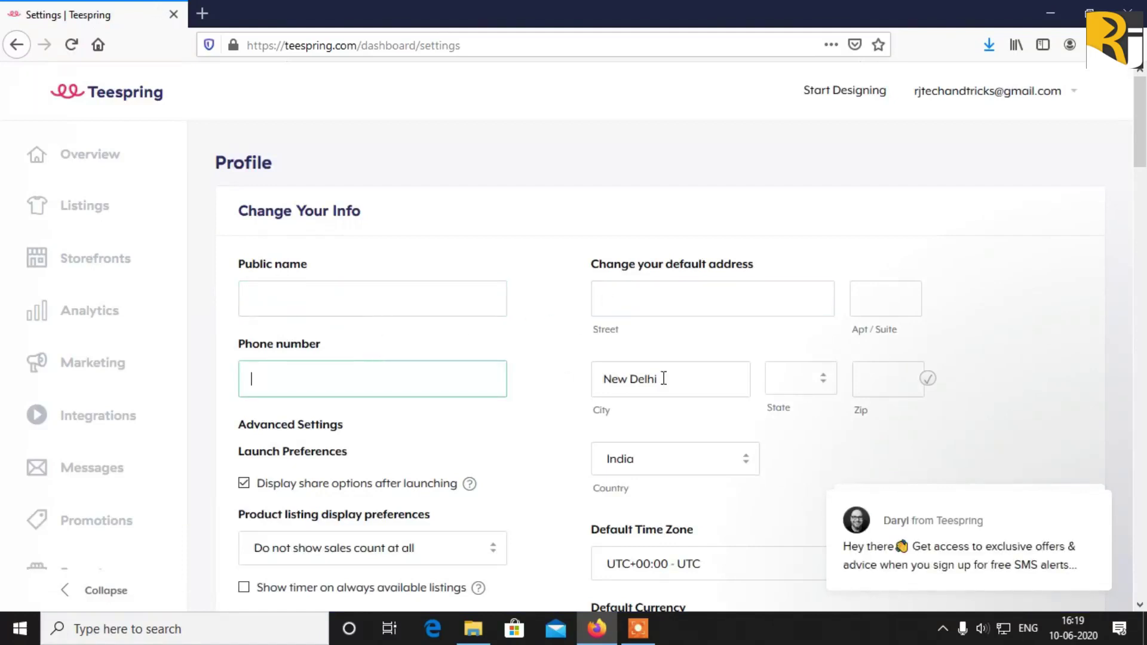
Step: Set the profile's default time zone to UTC+05:30 - New Delhi and check the default currency choices, keeping USD ($)
{"action": "scroll", "coordinate": [780, 378], "scroll_direction": "down", "scroll_amount": 1}
{"action": "scroll", "coordinate": [456, 355], "scroll_direction": "down", "scroll_amount": 2}
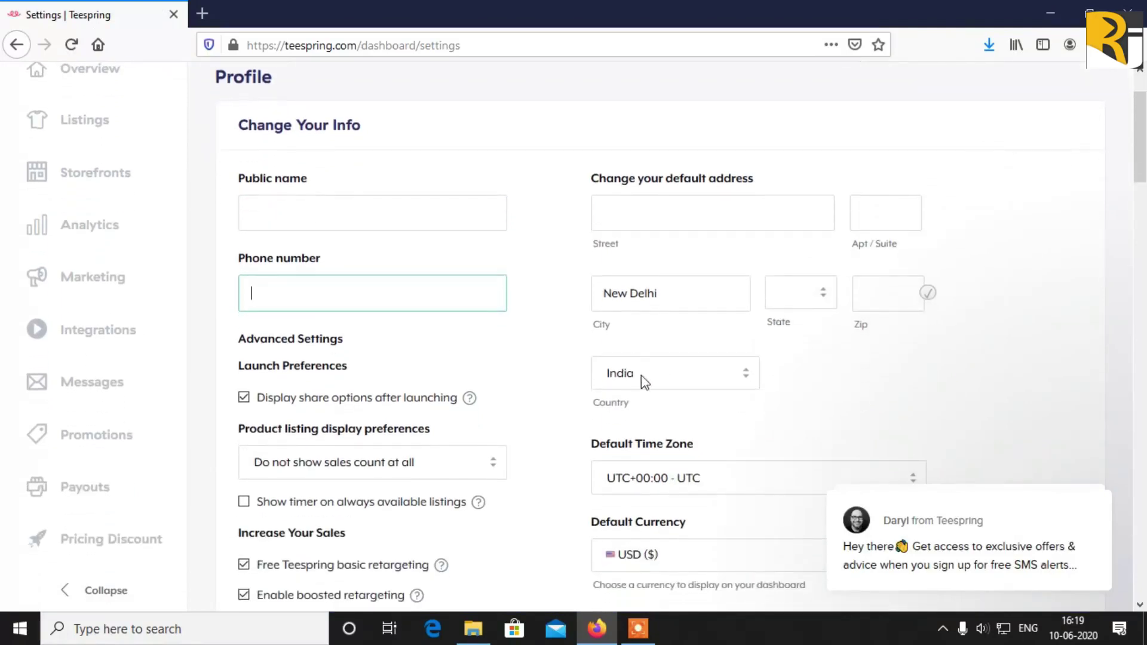
{"action": "scroll", "coordinate": [645, 381], "scroll_direction": "down", "scroll_amount": 2}
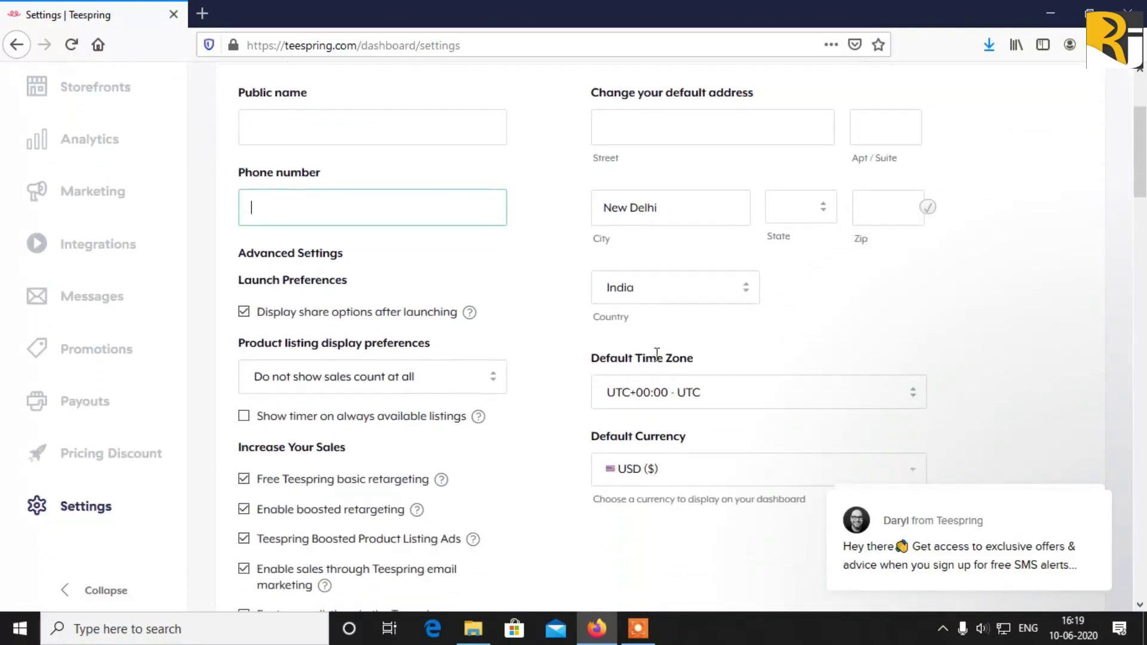
{"action": "left_click", "coordinate": [706, 385]}
{"action": "scroll", "coordinate": [709, 303], "scroll_direction": "down", "scroll_amount": 5}
{"action": "scroll", "coordinate": [709, 310], "scroll_direction": "down", "scroll_amount": 4}
{"action": "scroll", "coordinate": [710, 309], "scroll_direction": "up", "scroll_amount": 3}
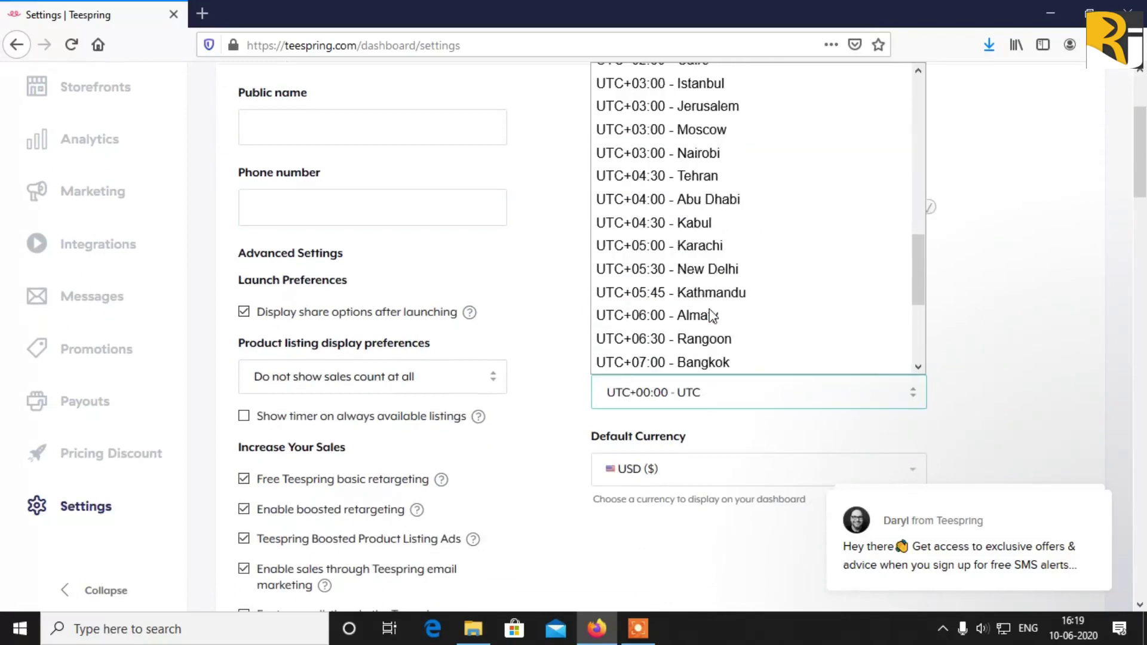
{"action": "left_click", "coordinate": [711, 271]}
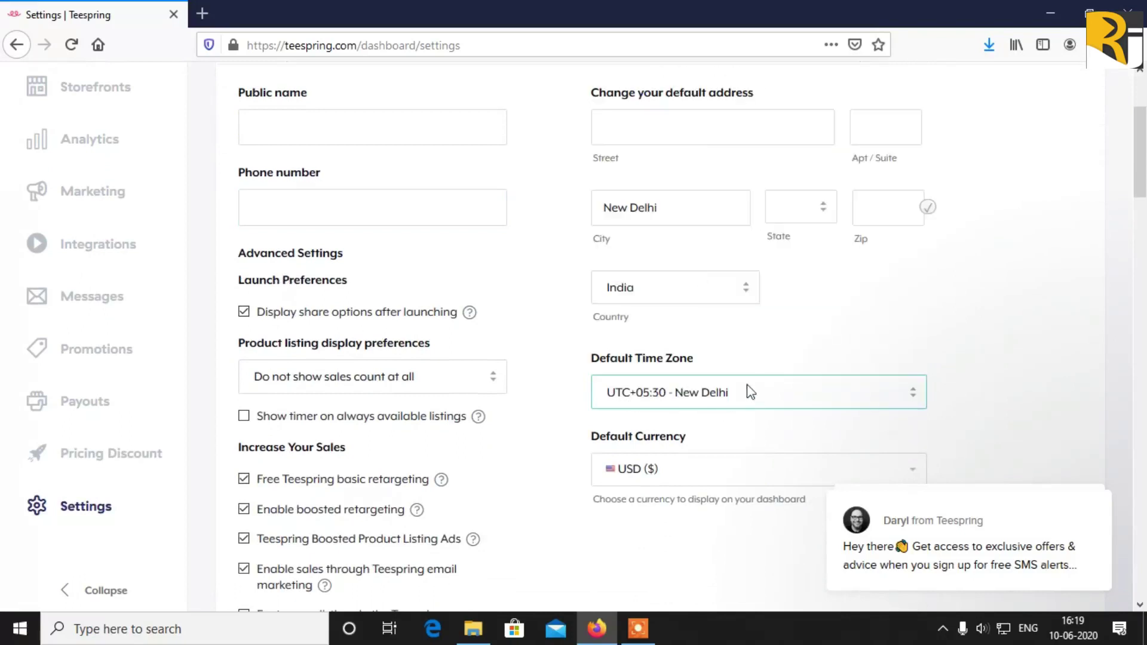
{"action": "left_click", "coordinate": [650, 471]}
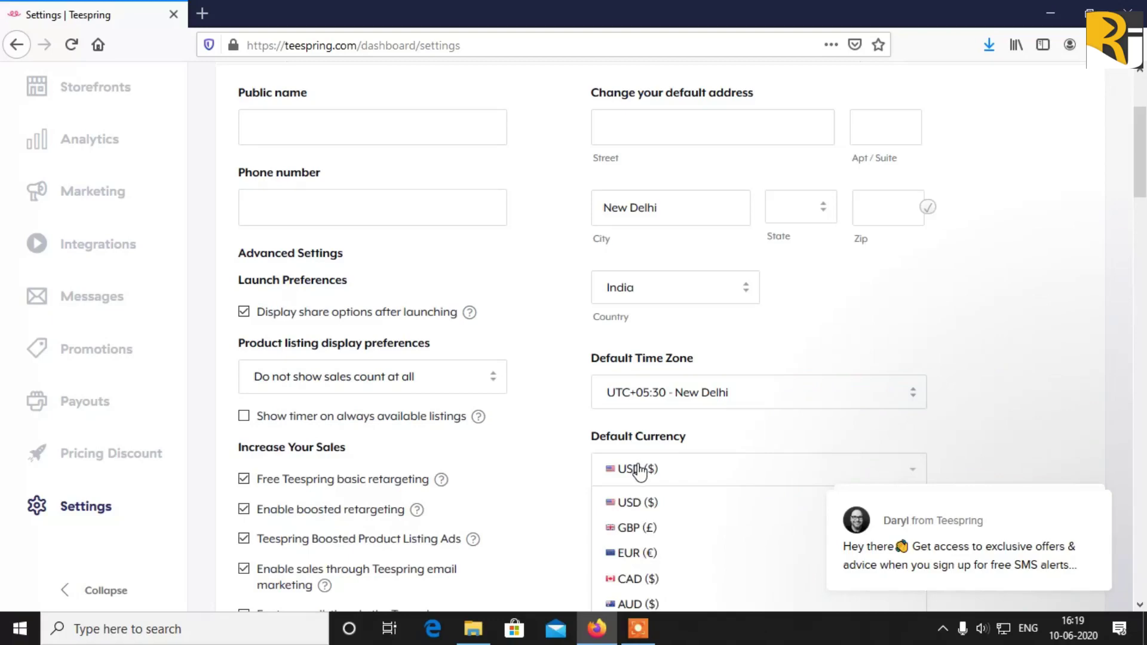
{"action": "left_click", "coordinate": [627, 473]}
Step: Examine the Increase Your Sales options and the email and password change sections of the account settings
{"action": "scroll", "coordinate": [613, 420], "scroll_direction": "down", "scroll_amount": 3}
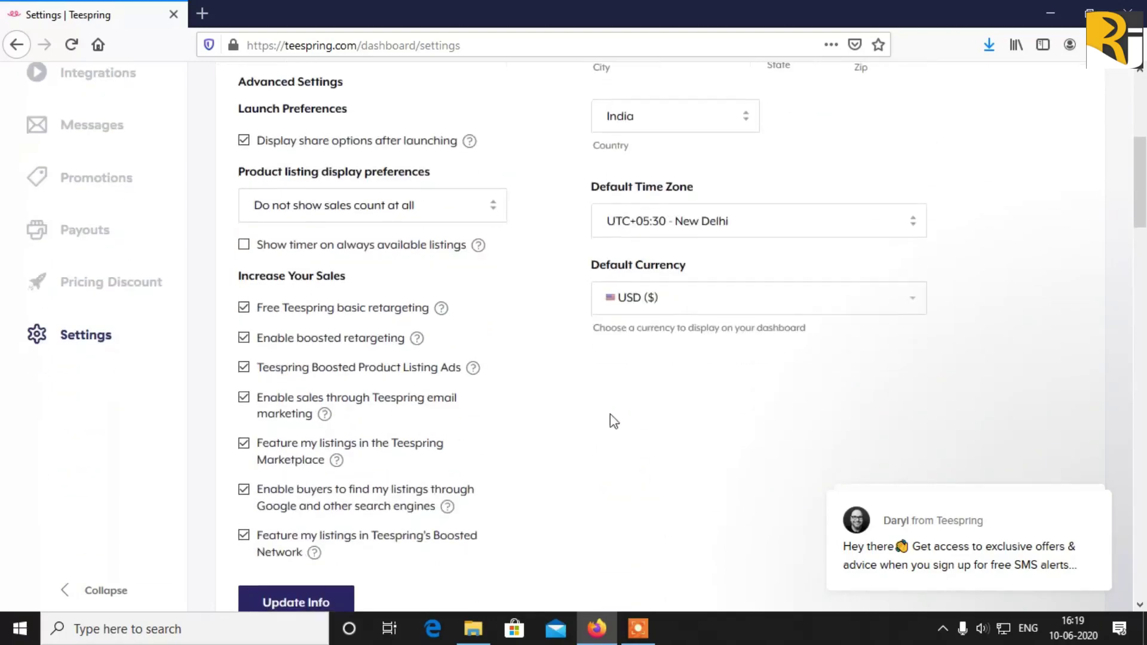
{"action": "scroll", "coordinate": [597, 404], "scroll_direction": "down", "scroll_amount": 3}
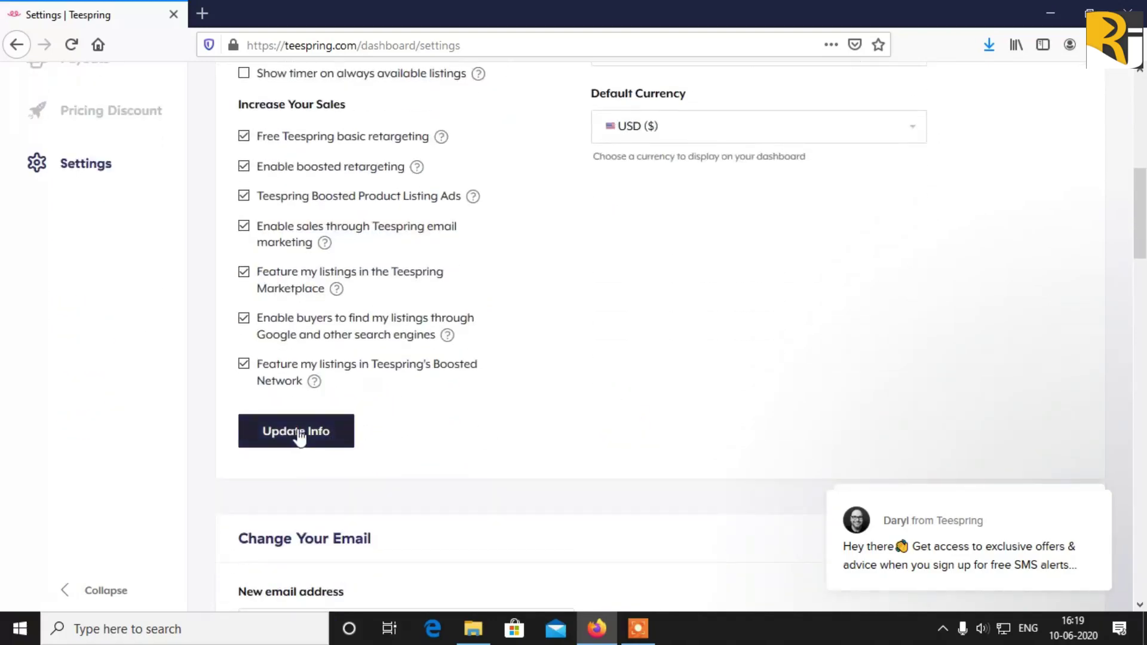
{"action": "scroll", "coordinate": [370, 440], "scroll_direction": "up", "scroll_amount": 4}
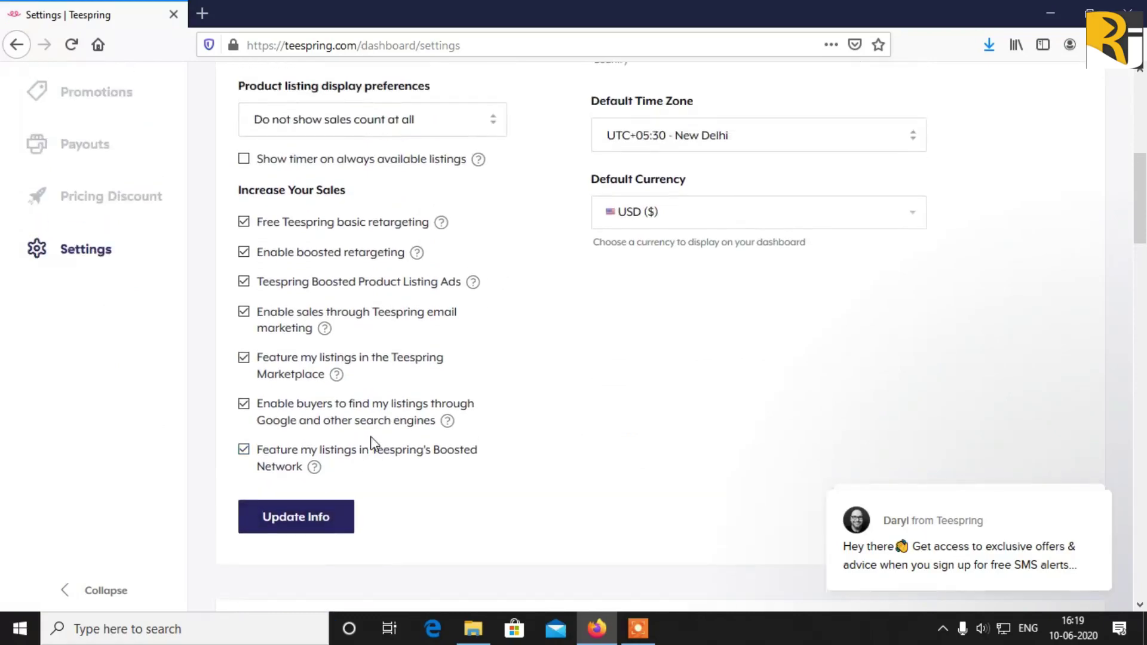
{"action": "scroll", "coordinate": [388, 458], "scroll_direction": "up", "scroll_amount": 2}
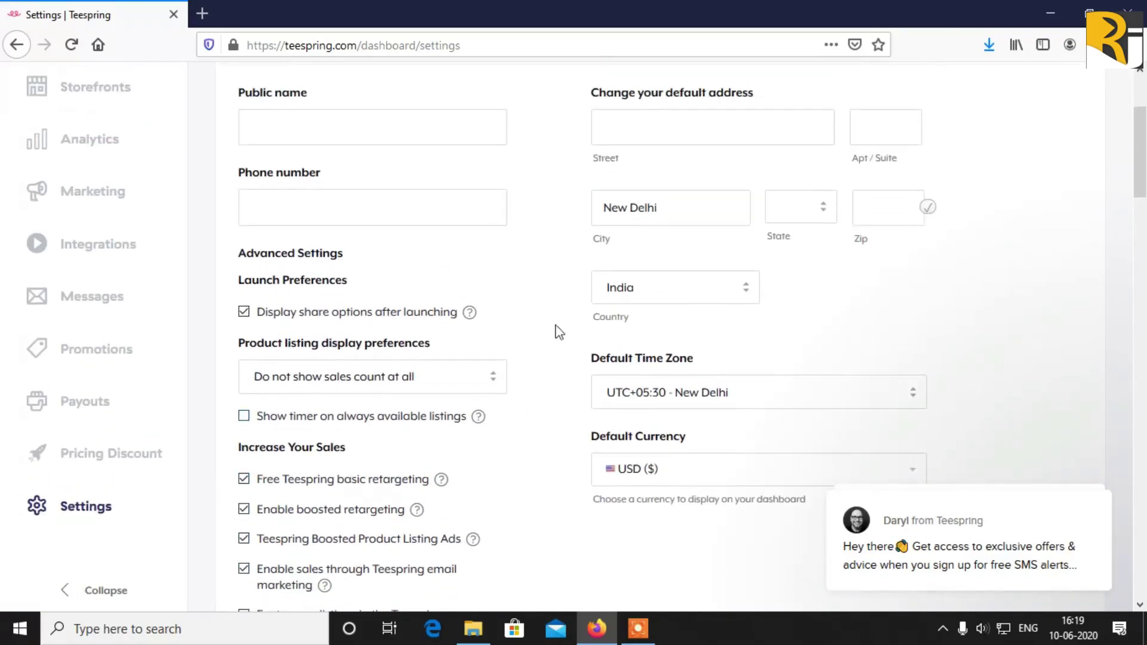
{"action": "scroll", "coordinate": [504, 377], "scroll_direction": "down", "scroll_amount": 9}
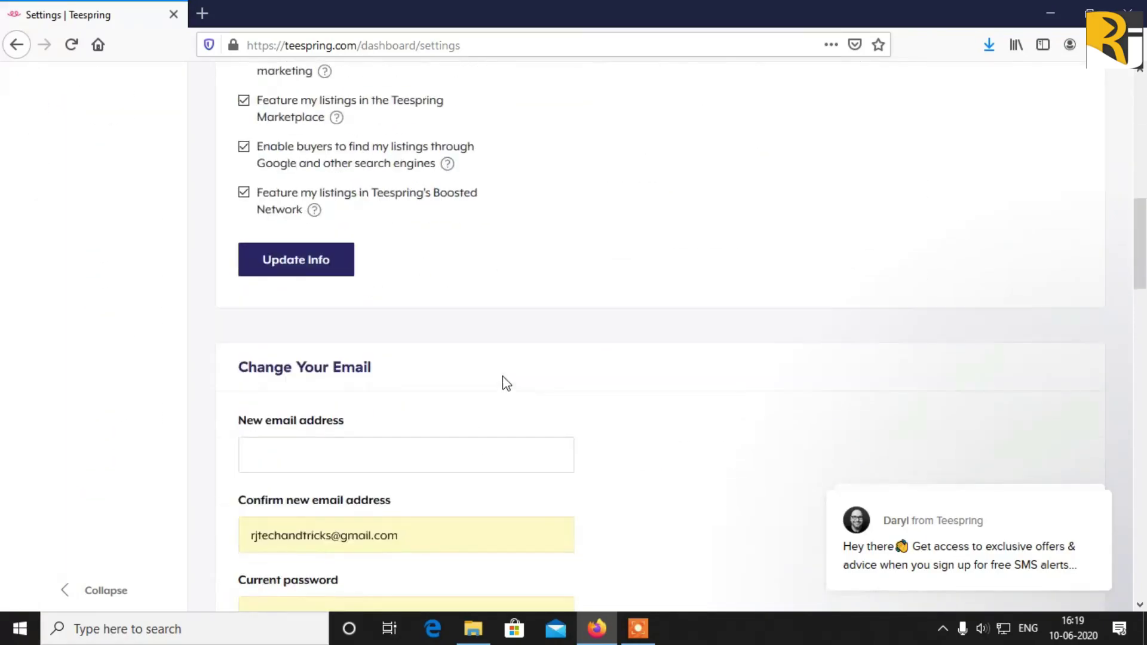
{"action": "scroll", "coordinate": [287, 435], "scroll_direction": "down", "scroll_amount": 2}
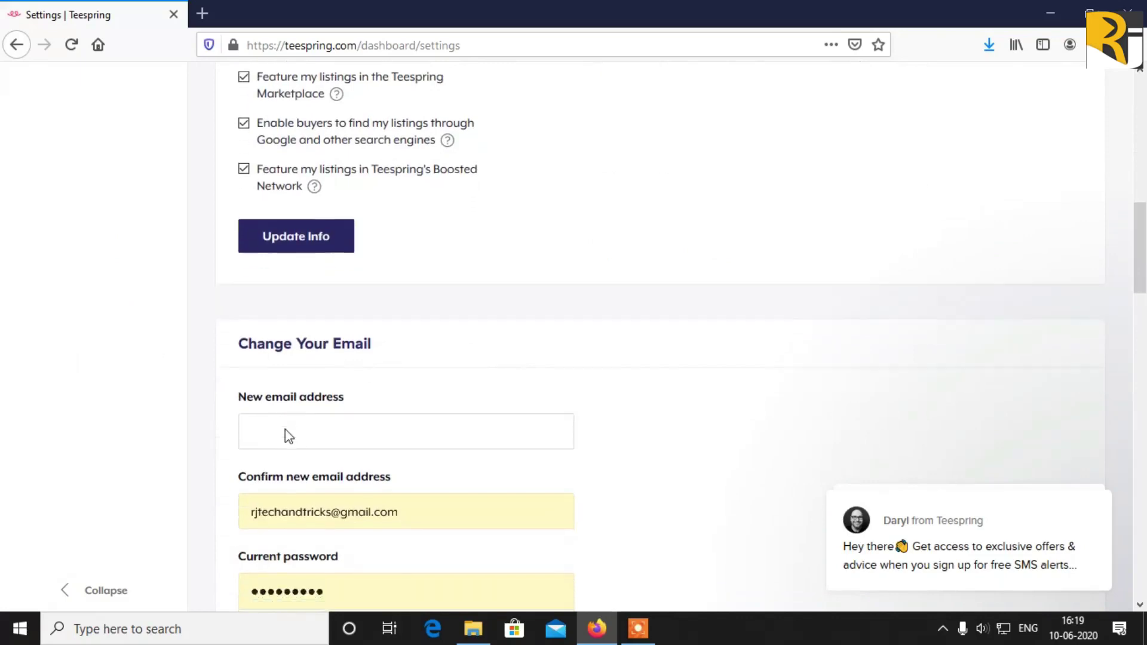
{"action": "scroll", "coordinate": [370, 452], "scroll_direction": "down", "scroll_amount": 6}
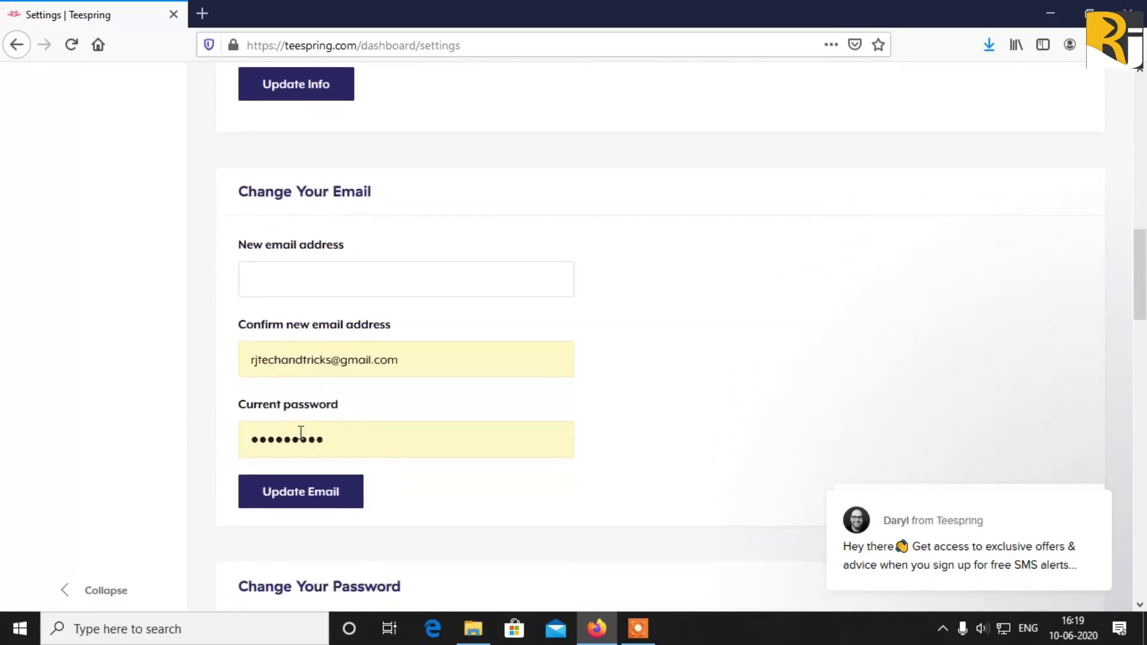
{"action": "scroll", "coordinate": [314, 421], "scroll_direction": "down", "scroll_amount": 10}
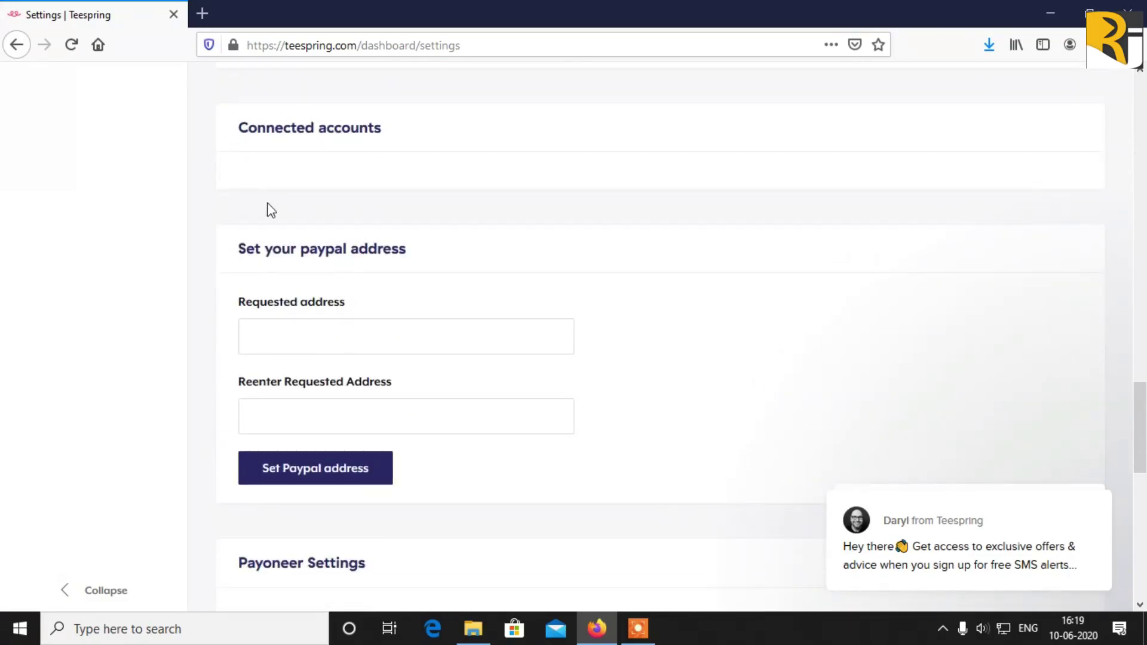
Step: Examine the PayPal address, Payoneer and Two-Factor sections of the account settings
{"action": "left_click_drag", "start_coordinate": [297, 248], "coordinate": [422, 264]}
{"action": "left_click", "coordinate": [274, 327]}
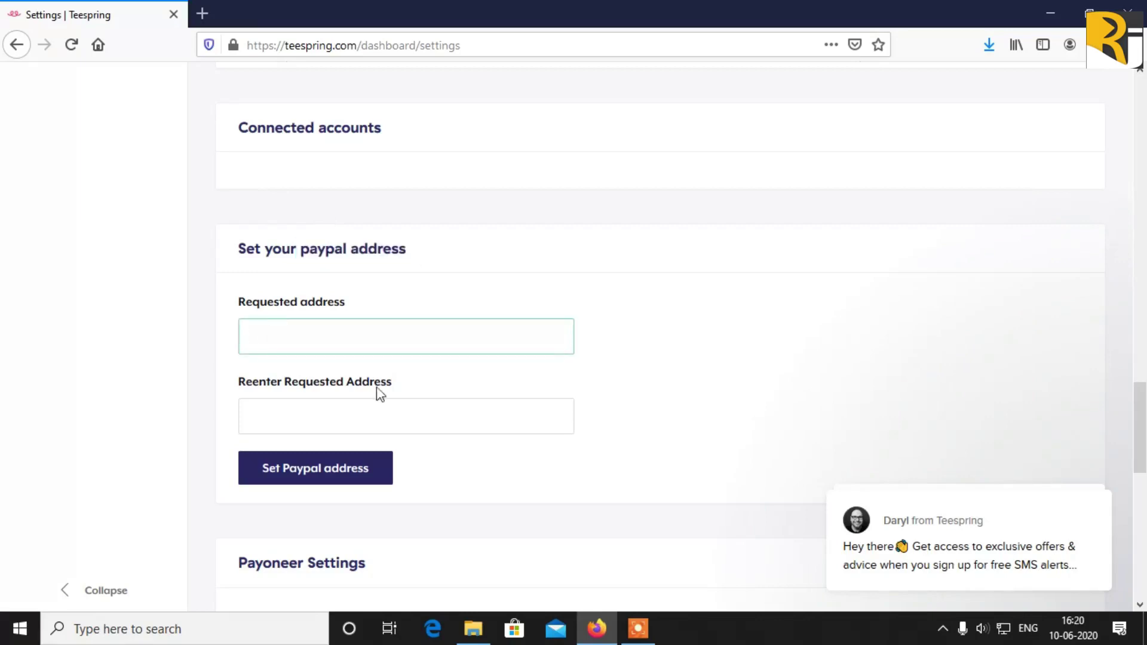
{"action": "scroll", "coordinate": [382, 382], "scroll_direction": "down", "scroll_amount": 2}
{"action": "scroll", "coordinate": [382, 361], "scroll_direction": "down", "scroll_amount": 3}
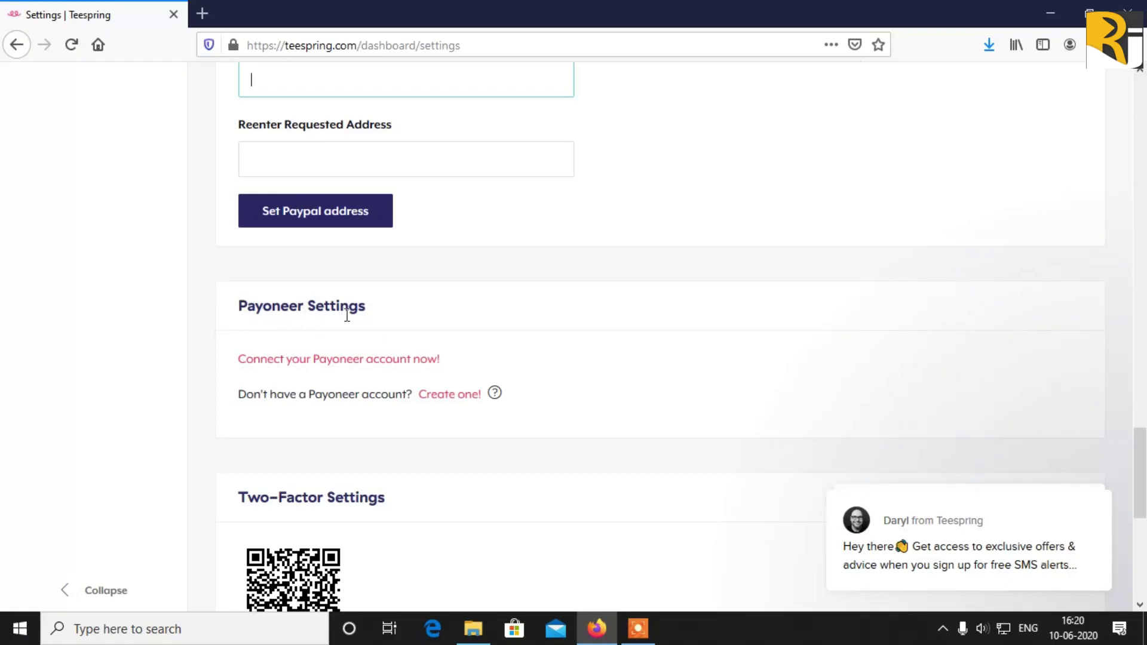
{"action": "scroll", "coordinate": [333, 333], "scroll_direction": "down", "scroll_amount": 3}
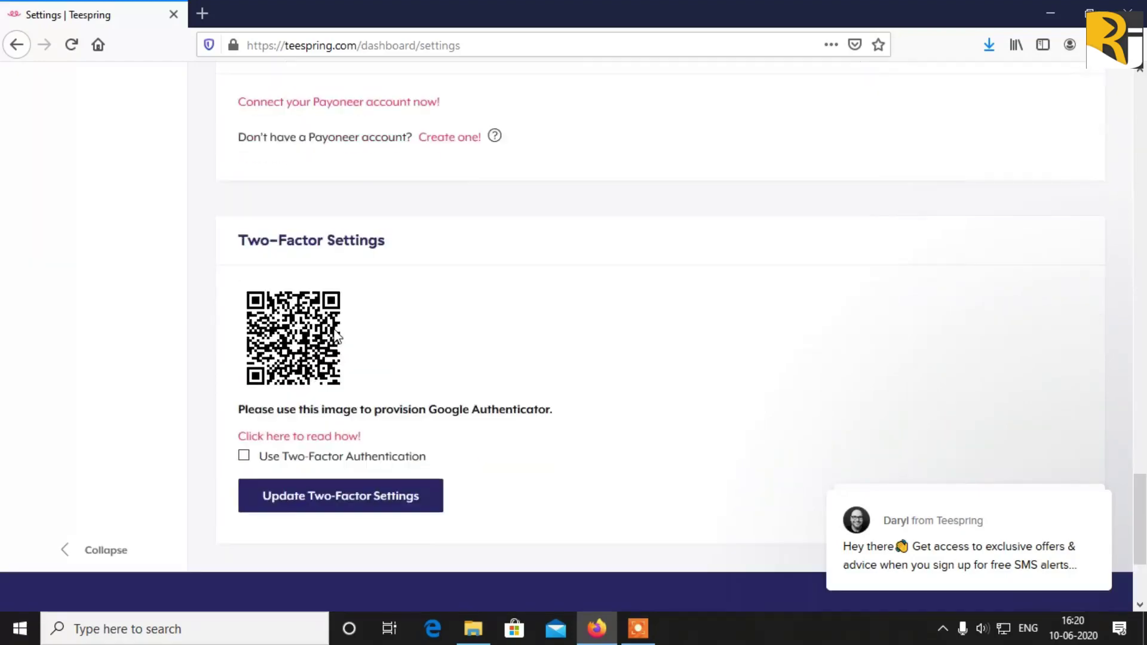
{"action": "scroll", "coordinate": [335, 332], "scroll_direction": "up", "scroll_amount": 3}
{"action": "scroll", "coordinate": [337, 325], "scroll_direction": "up", "scroll_amount": 4}
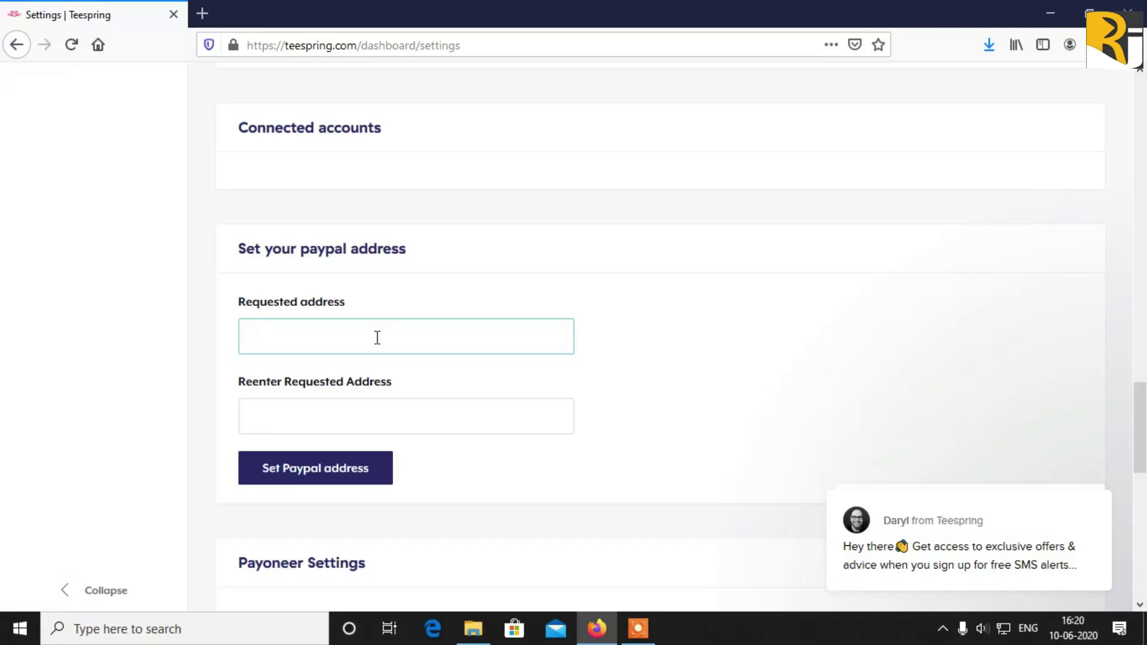
{"action": "scroll", "coordinate": [378, 338], "scroll_direction": "down", "scroll_amount": 10}
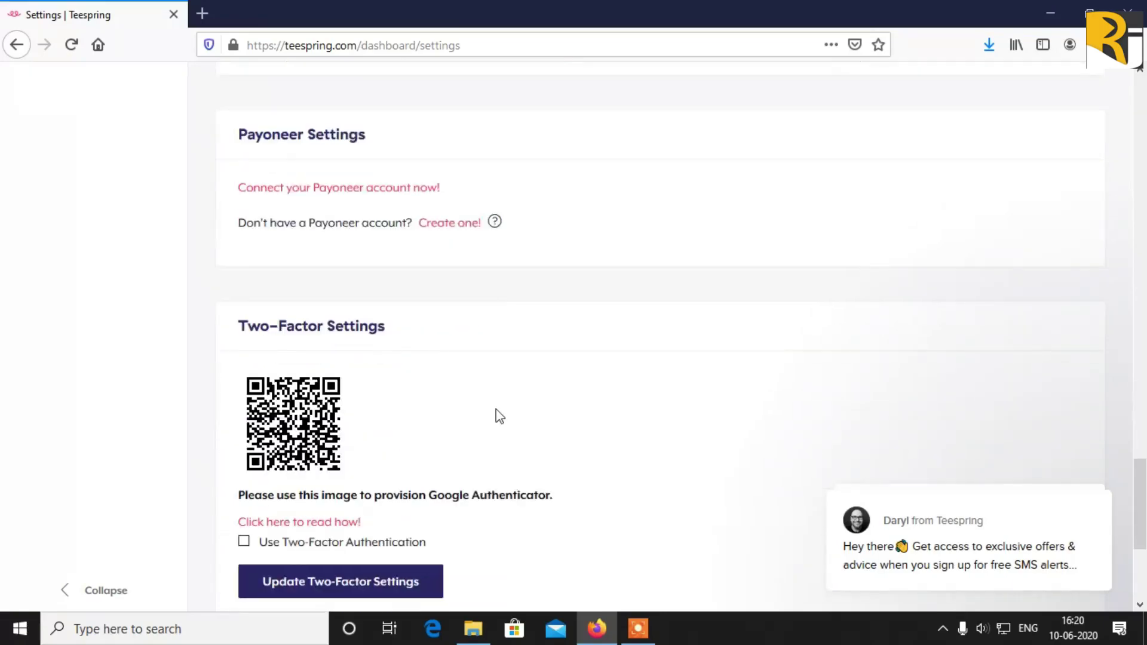
Step: Leave the account settings and go back to the editor of the Strores RJ storefront
{"action": "scroll", "coordinate": [420, 333], "scroll_direction": "up", "scroll_amount": 10}
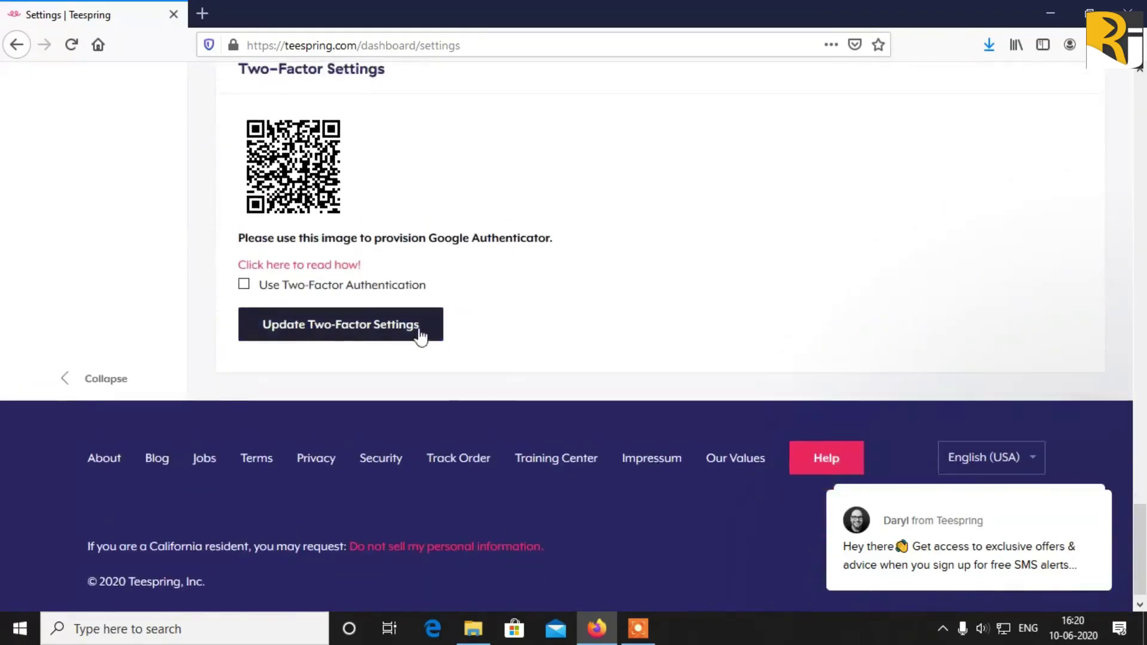
{"action": "scroll", "coordinate": [370, 309], "scroll_direction": "up", "scroll_amount": 10}
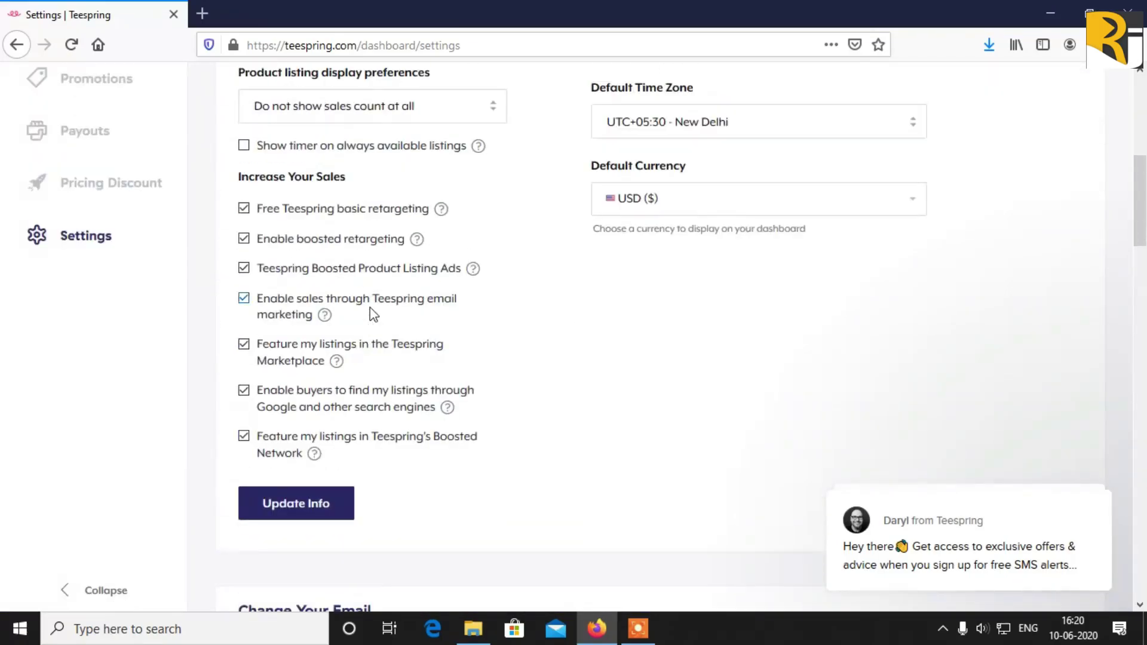
{"action": "scroll", "coordinate": [359, 286], "scroll_direction": "up", "scroll_amount": 3}
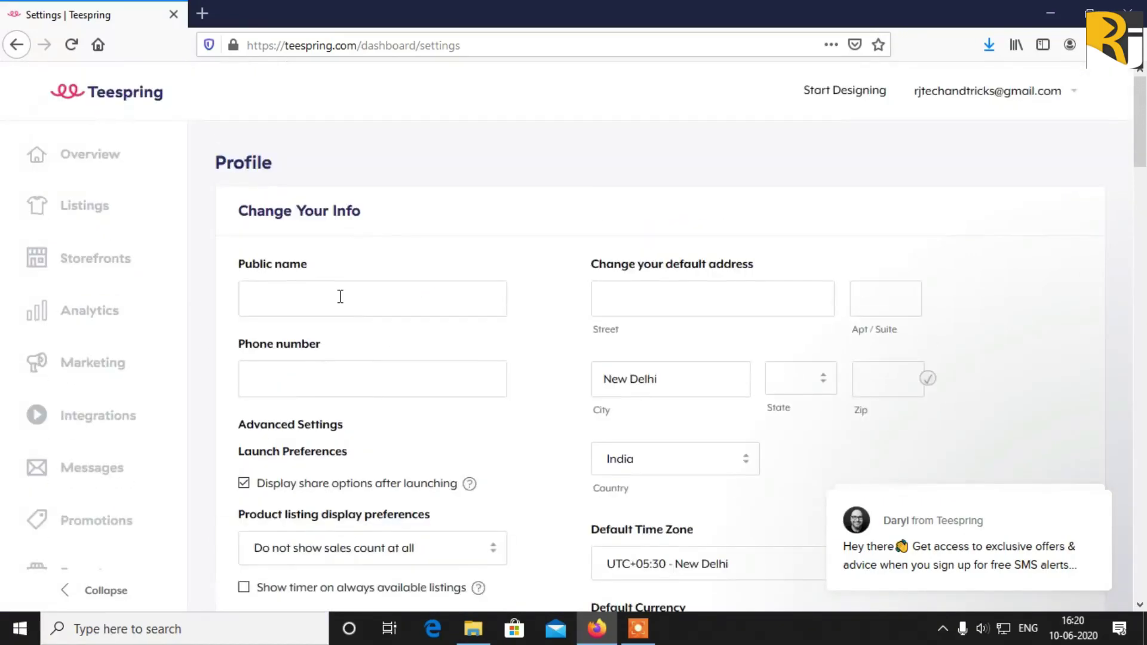
{"action": "left_click", "coordinate": [16, 45]}
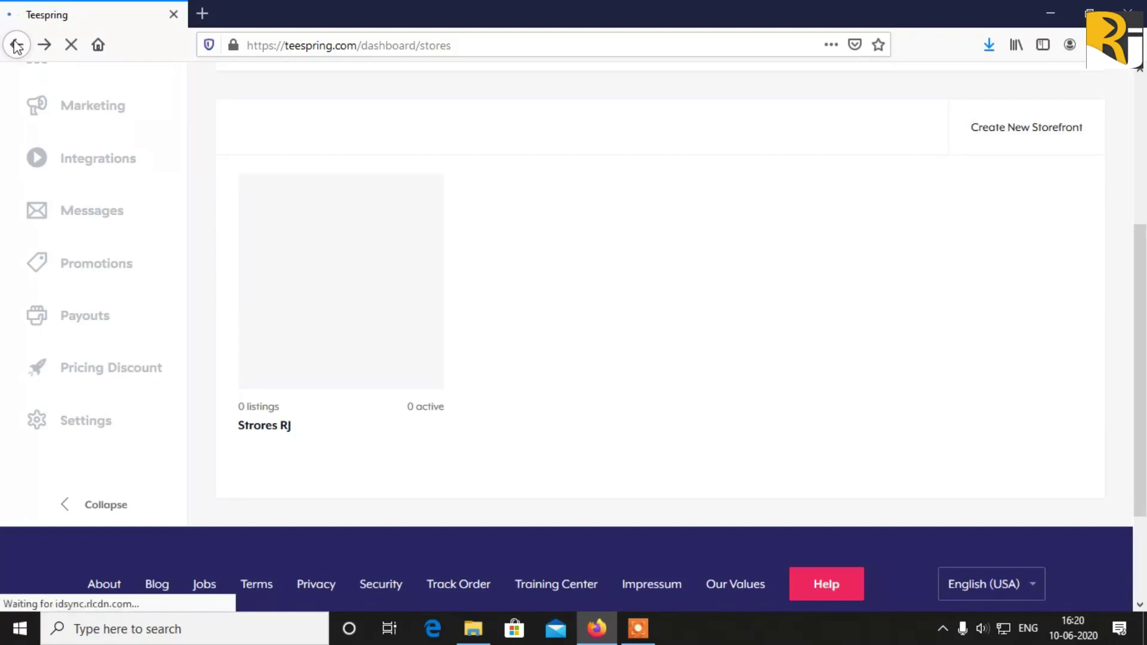
{"action": "left_click", "coordinate": [16, 45]}
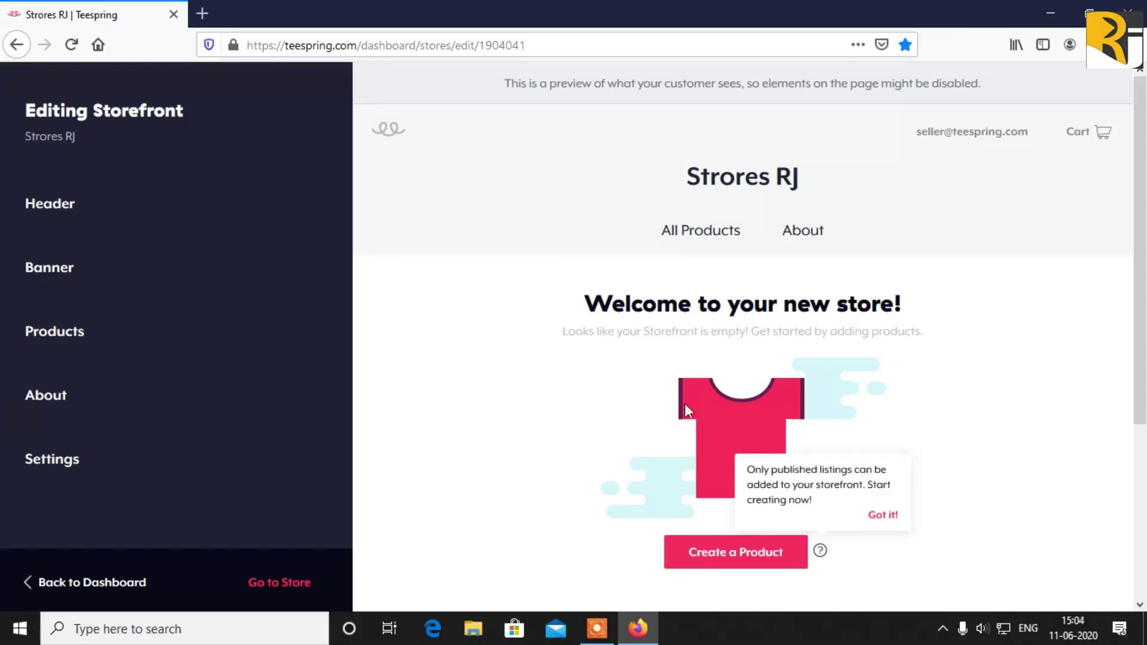
Step: Start creating a product from the empty storefront and close the storefront editor page
{"action": "left_click", "coordinate": [736, 557]}
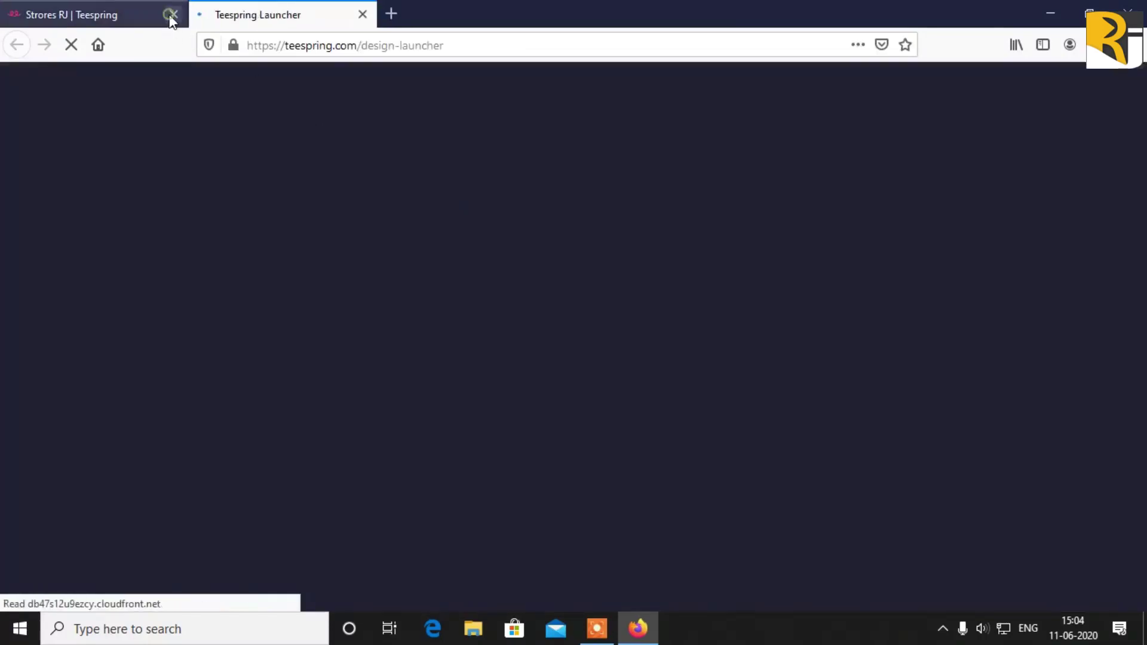
{"action": "left_click", "coordinate": [173, 15]}
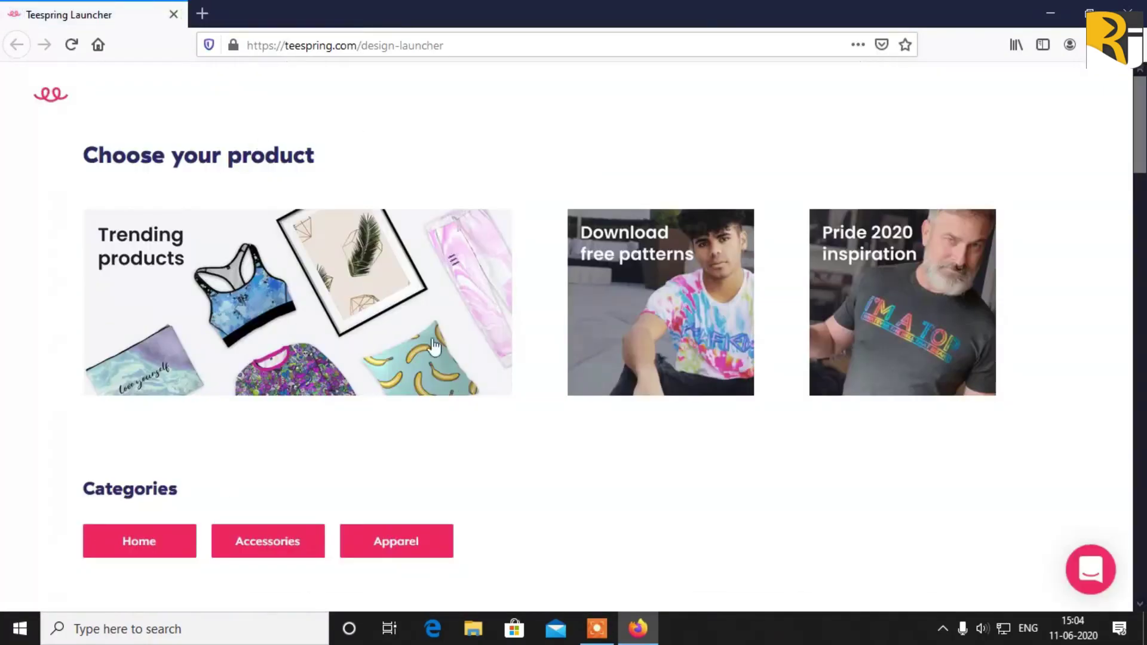
Step: Examine the products offered in the Home, Accessories and Apparel categories
{"action": "scroll", "coordinate": [717, 313], "scroll_direction": "down", "scroll_amount": 3}
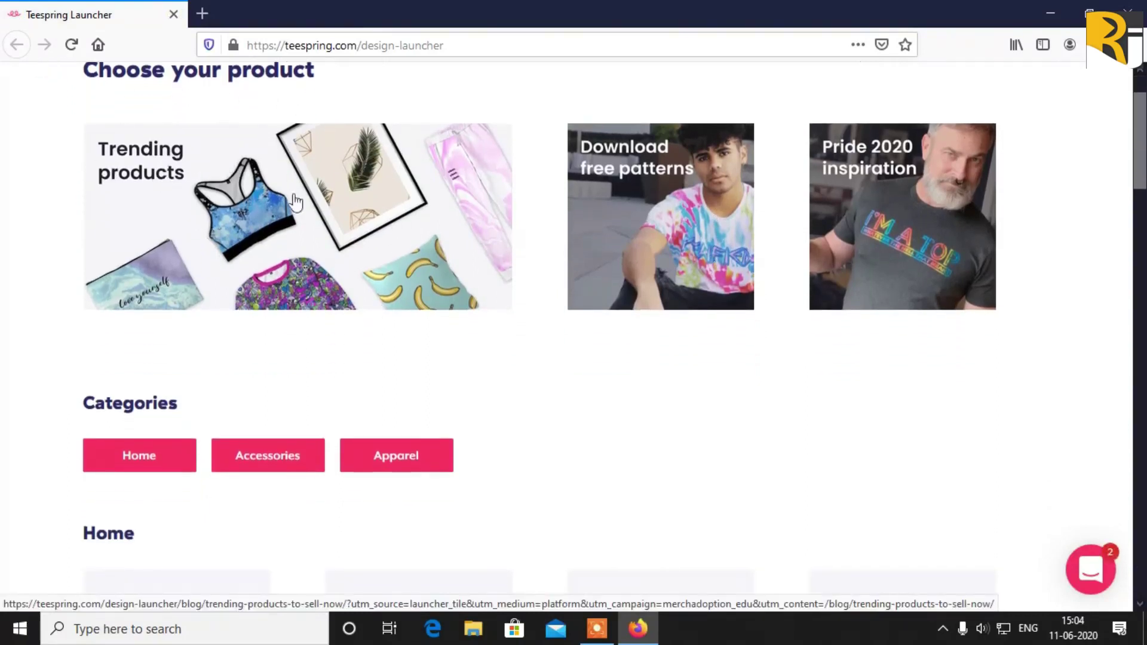
{"action": "scroll", "coordinate": [633, 222], "scroll_direction": "down", "scroll_amount": 7}
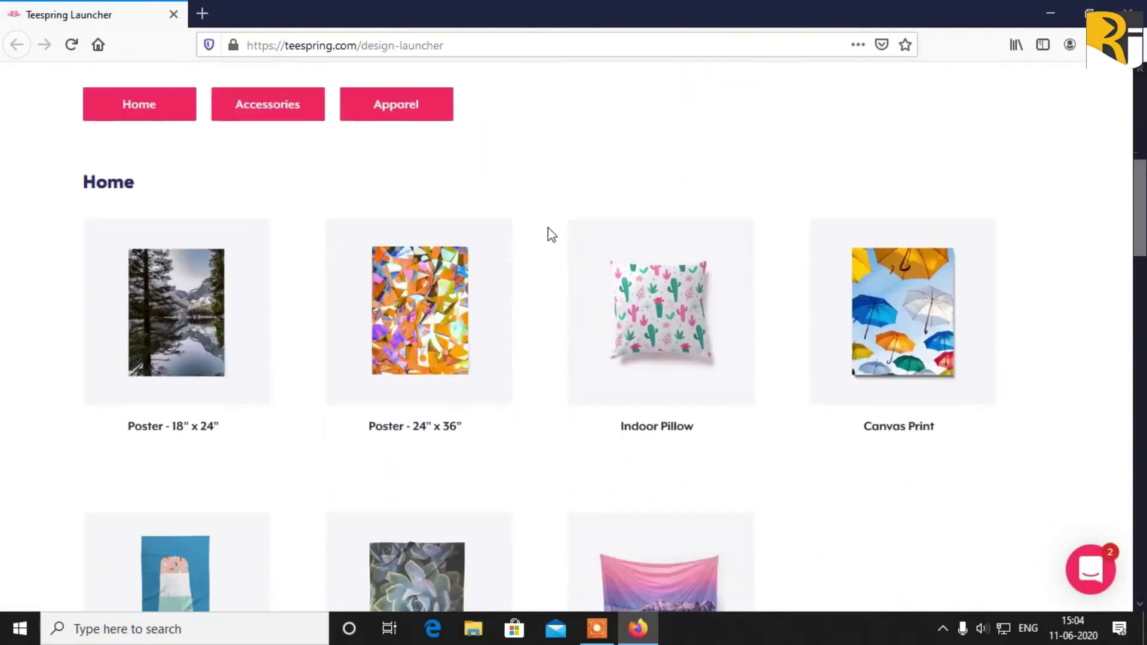
{"action": "mouse_move", "coordinate": [457, 250]}
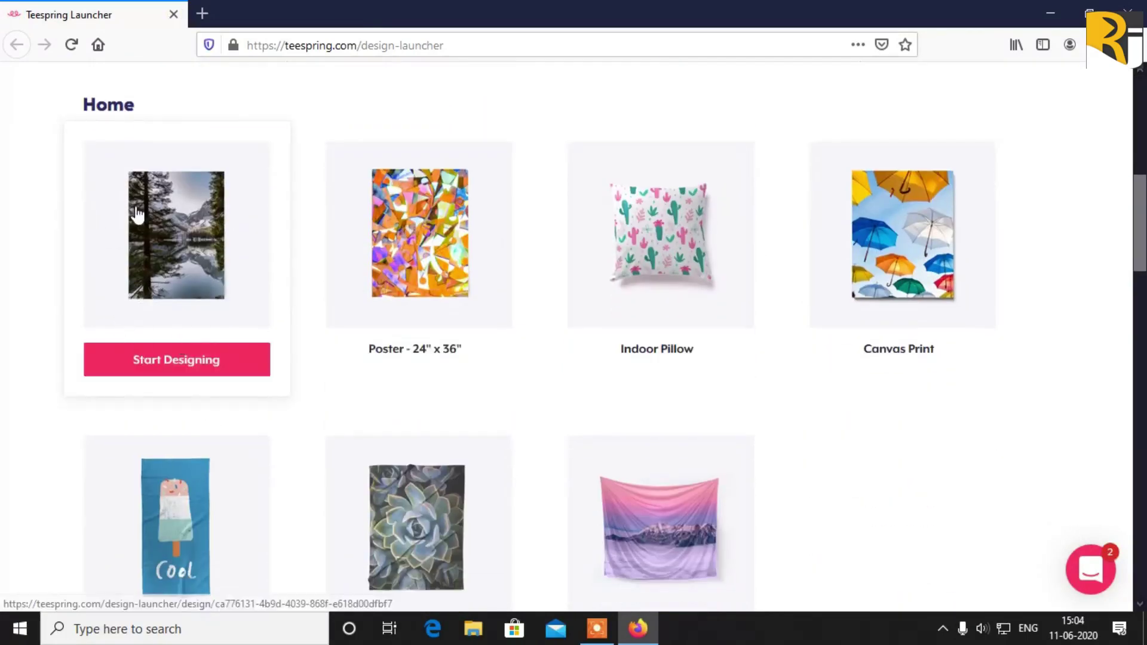
{"action": "scroll", "coordinate": [381, 249], "scroll_direction": "down", "scroll_amount": 3}
{"action": "mouse_move", "coordinate": [630, 172]}
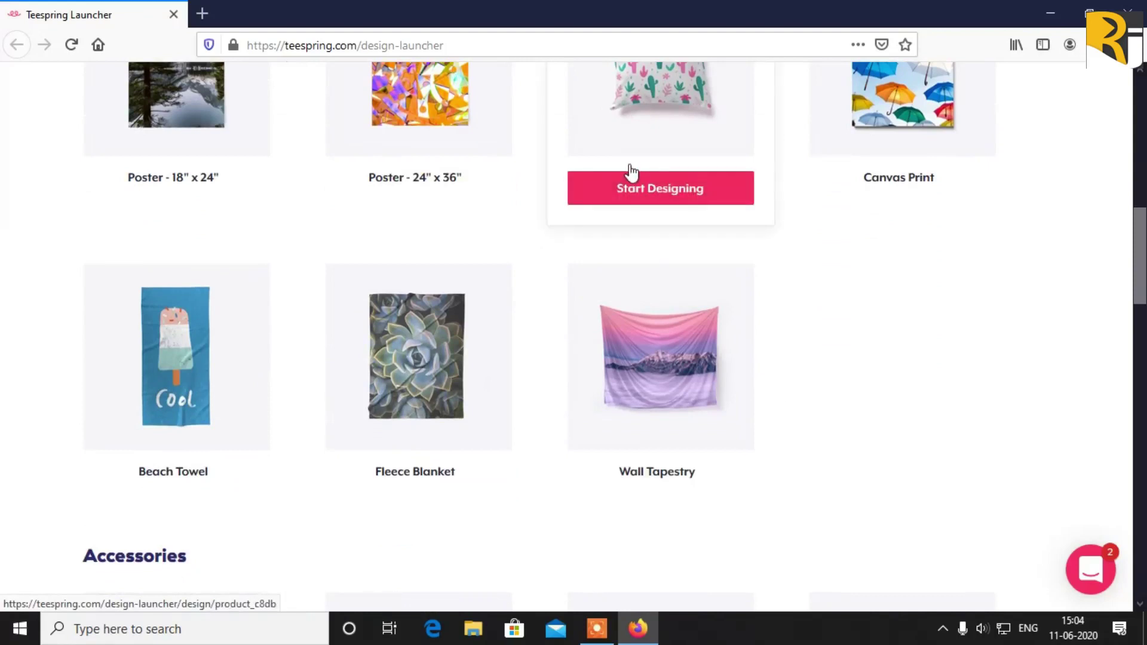
{"action": "mouse_move", "coordinate": [885, 207]}
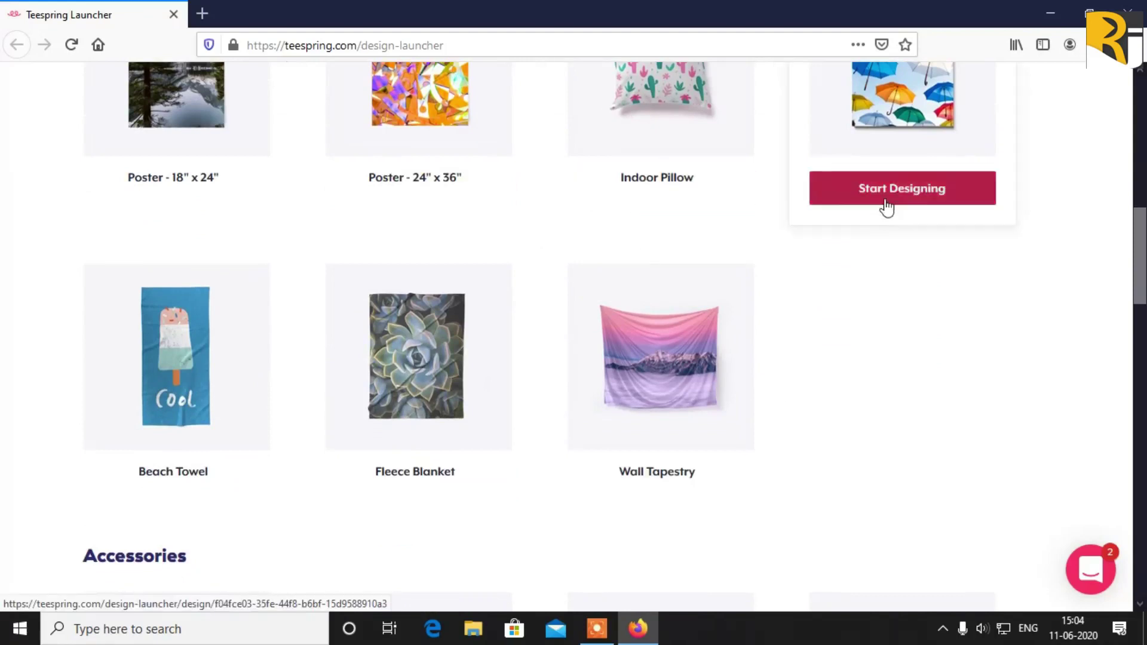
{"action": "mouse_move", "coordinate": [497, 397]}
{"action": "scroll", "coordinate": [446, 412], "scroll_direction": "down", "scroll_amount": 2}
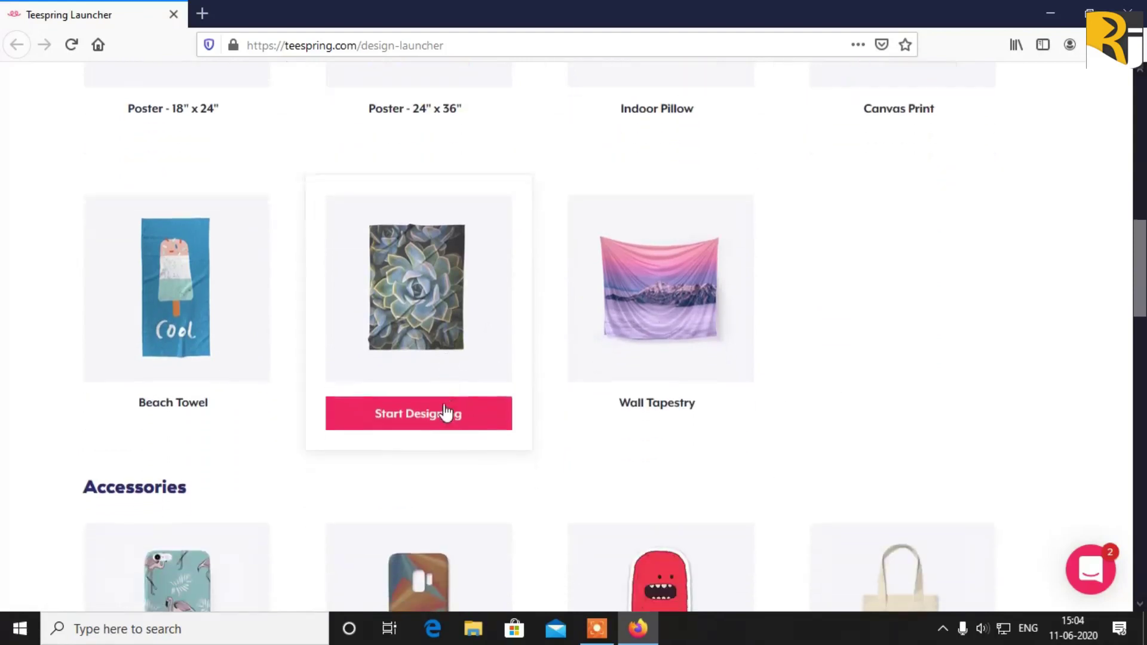
{"action": "scroll", "coordinate": [202, 391], "scroll_direction": "down", "scroll_amount": 3}
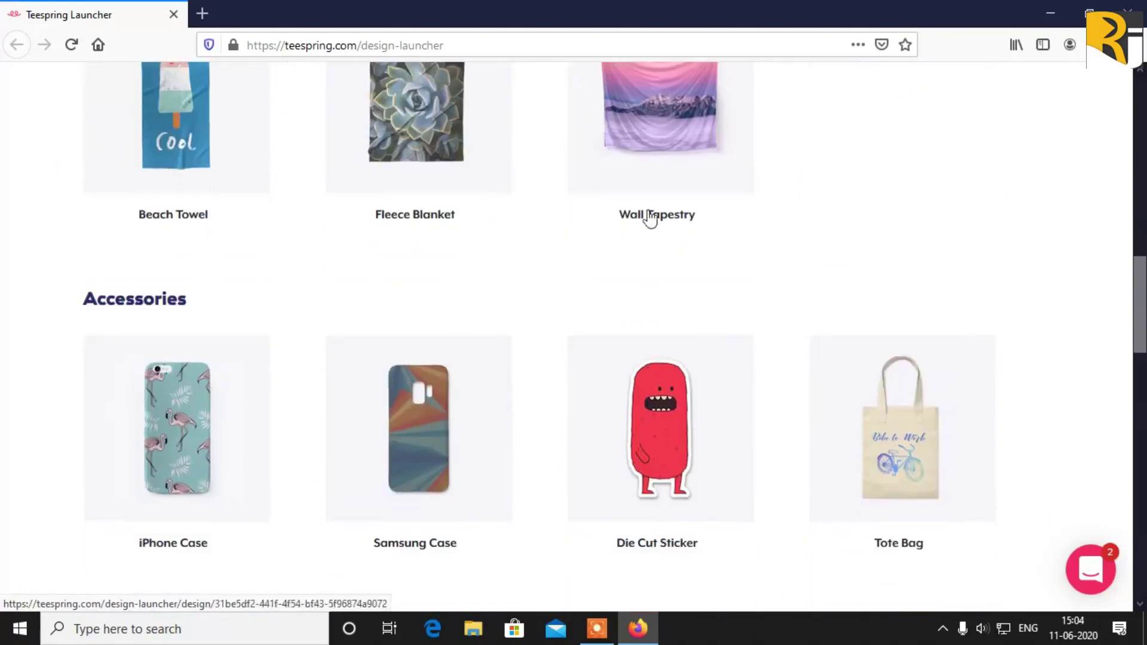
{"action": "scroll", "coordinate": [773, 218], "scroll_direction": "down", "scroll_amount": 2}
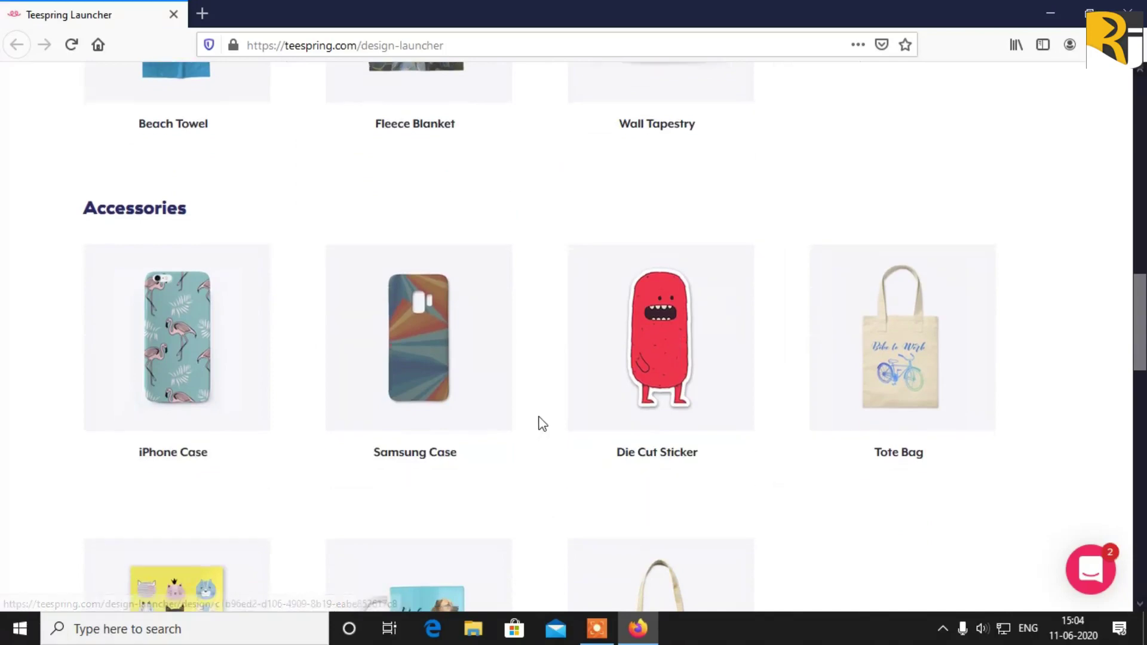
{"action": "scroll", "coordinate": [541, 406], "scroll_direction": "down", "scroll_amount": 2}
{"action": "scroll", "coordinate": [541, 398], "scroll_direction": "down", "scroll_amount": 4}
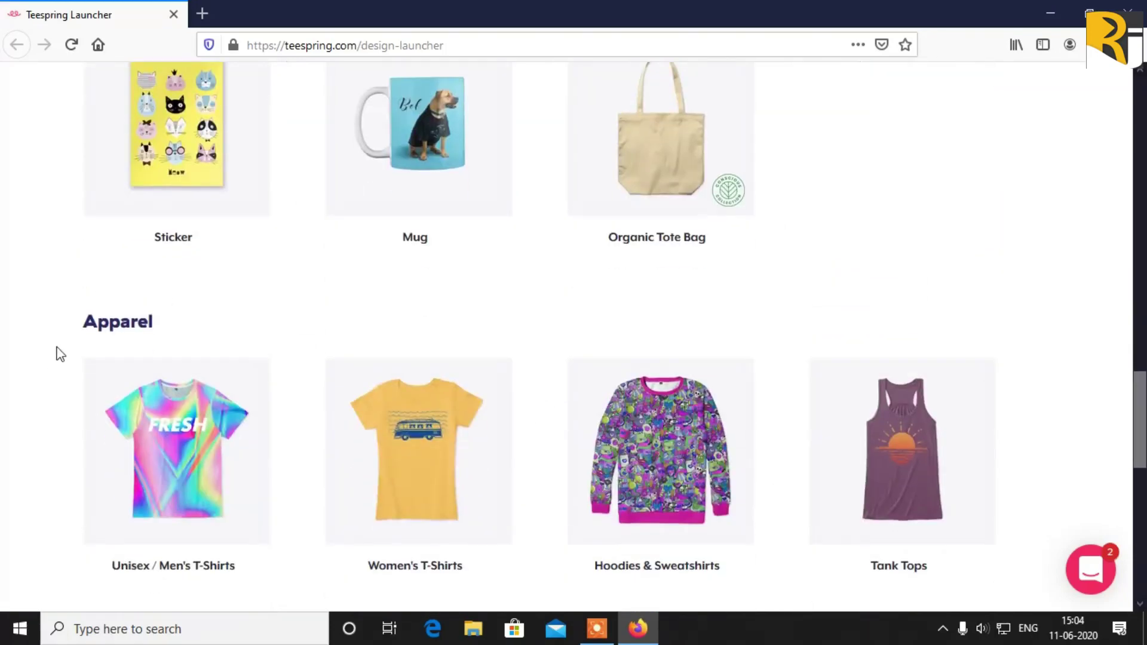
{"action": "scroll", "coordinate": [346, 418], "scroll_direction": "down", "scroll_amount": 1}
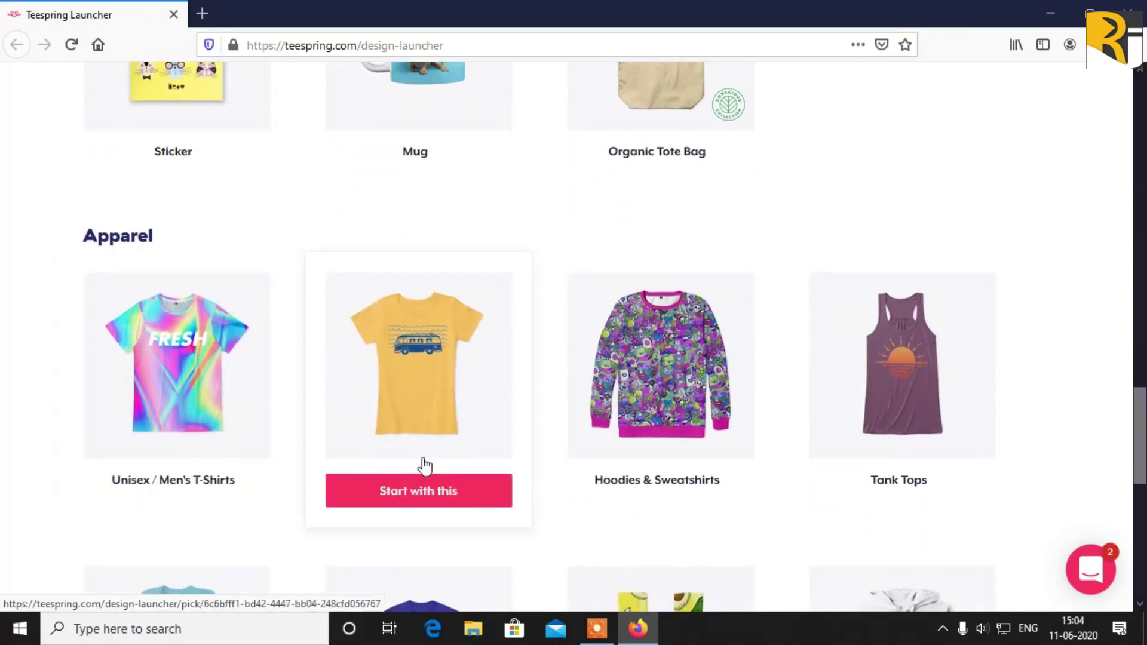
Step: Choose the Women's Boyfriend Tee from the Women's T-Shirts to design and sell, and open its background color choices
{"action": "left_click", "coordinate": [417, 418]}
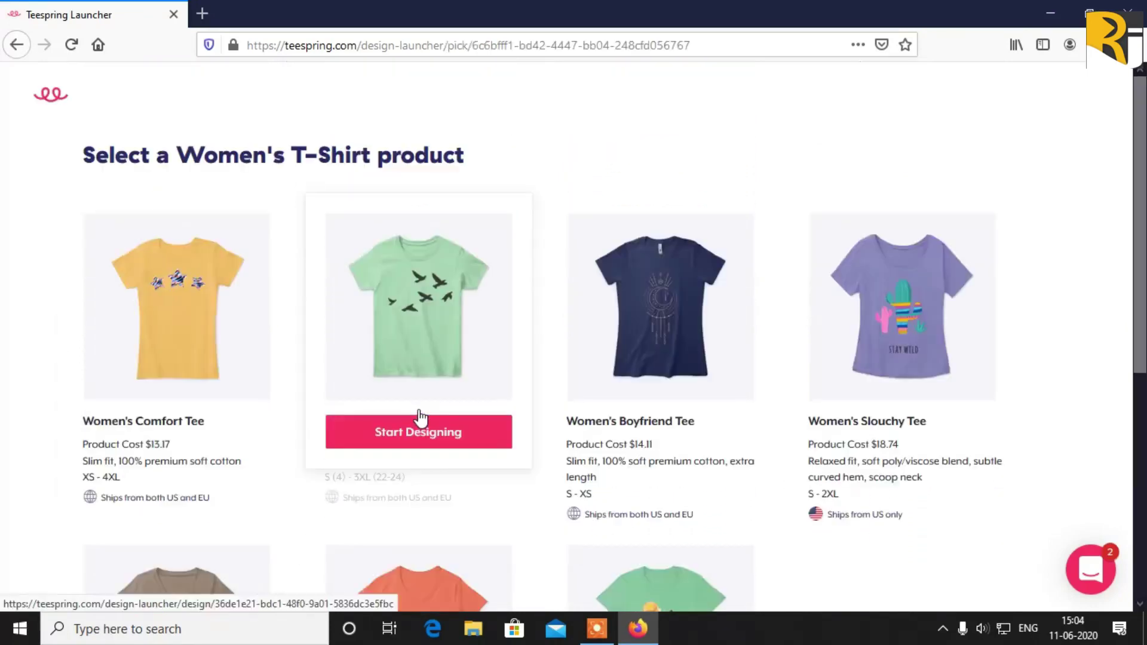
{"action": "mouse_move", "coordinate": [607, 361]}
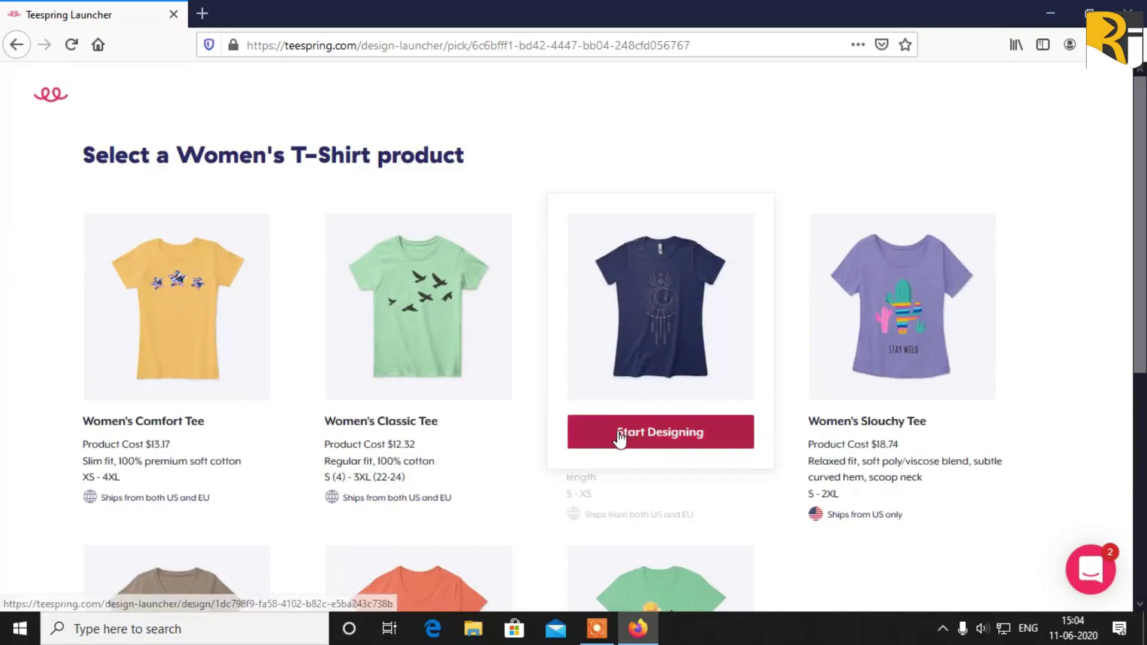
{"action": "left_click", "coordinate": [642, 440]}
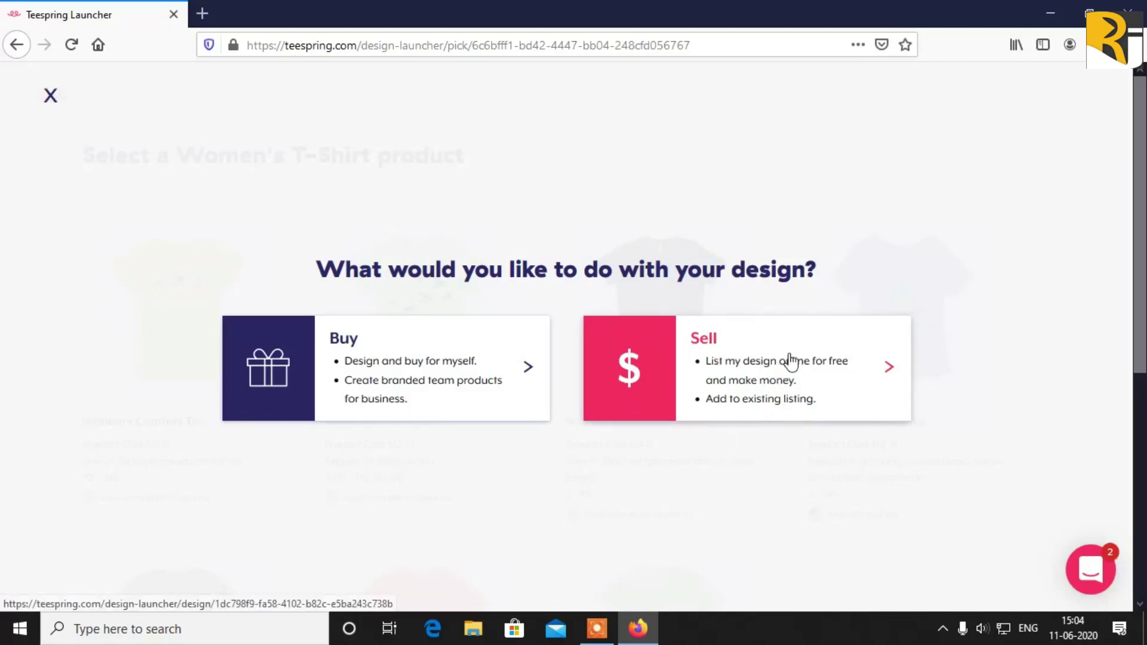
{"action": "left_click", "coordinate": [797, 376]}
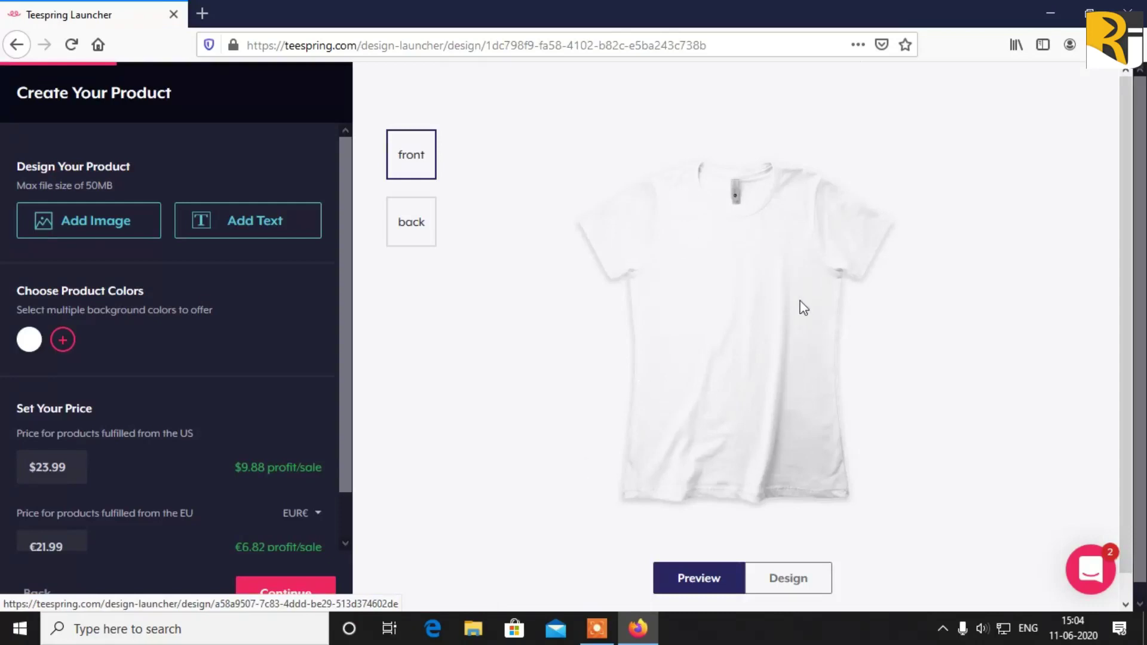
{"action": "left_click", "coordinate": [62, 340]}
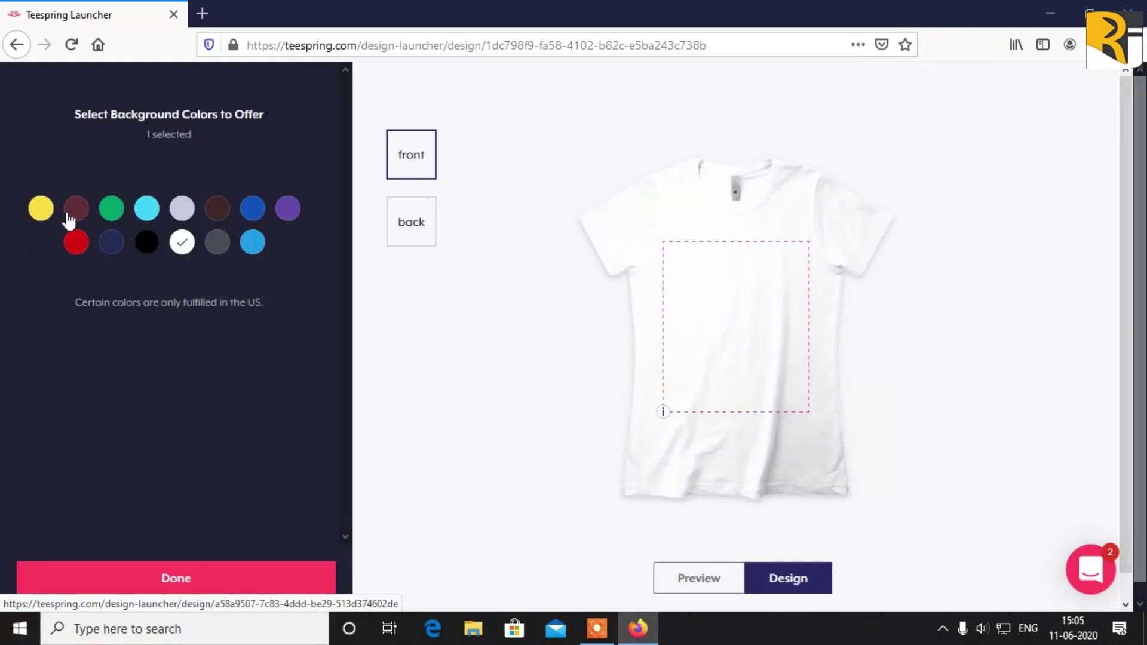
Step: Try adding red, maroon, green, turquoise and light gray to the tee's background colors
{"action": "left_click", "coordinate": [76, 242]}
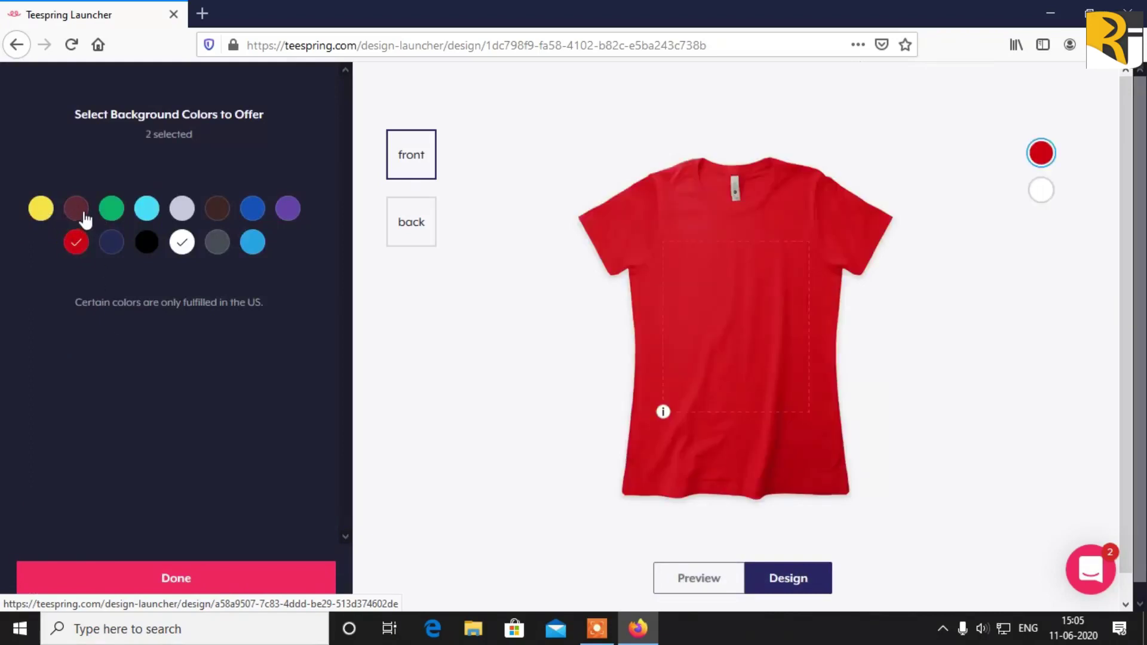
{"action": "left_click", "coordinate": [83, 213]}
{"action": "left_click", "coordinate": [113, 212]}
{"action": "left_click", "coordinate": [148, 213]}
{"action": "left_click", "coordinate": [182, 214]}
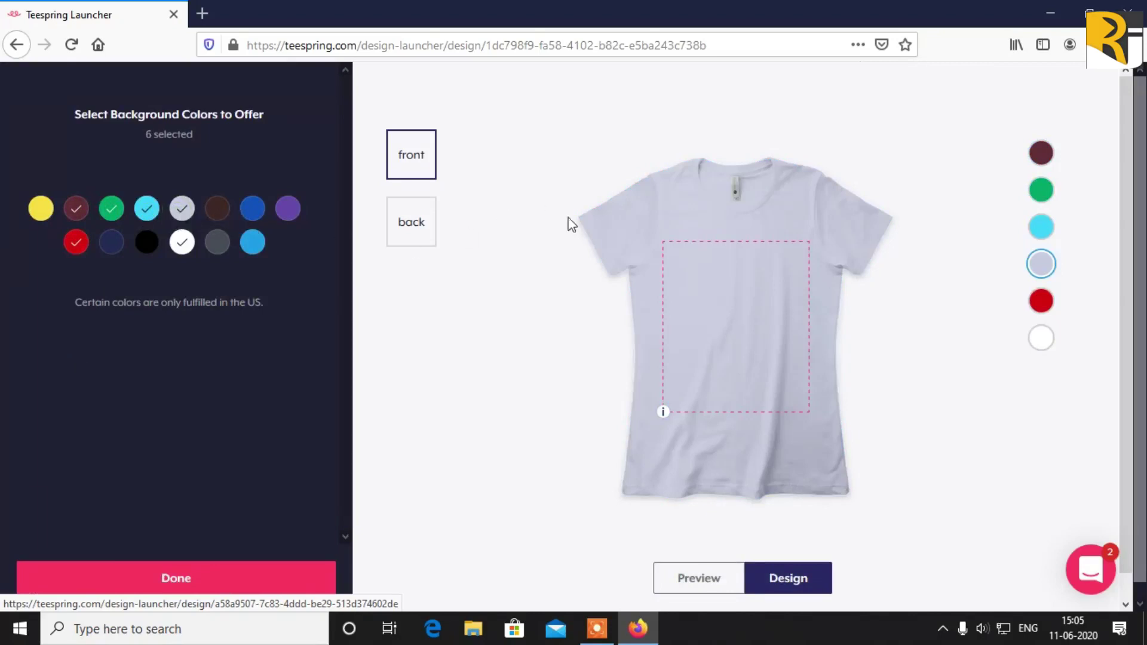
Step: Clear all selected background colors and offer the tee only in black
{"action": "left_click", "coordinate": [180, 213]}
{"action": "left_click", "coordinate": [148, 210]}
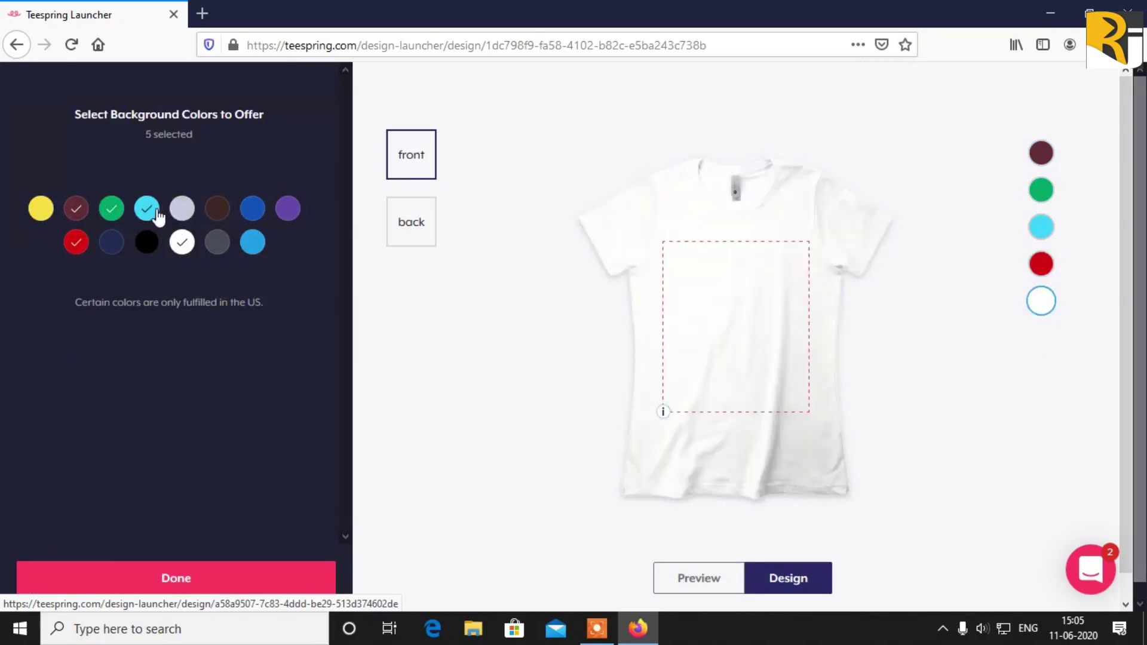
{"action": "left_click", "coordinate": [112, 209]}
{"action": "left_click", "coordinate": [85, 211]}
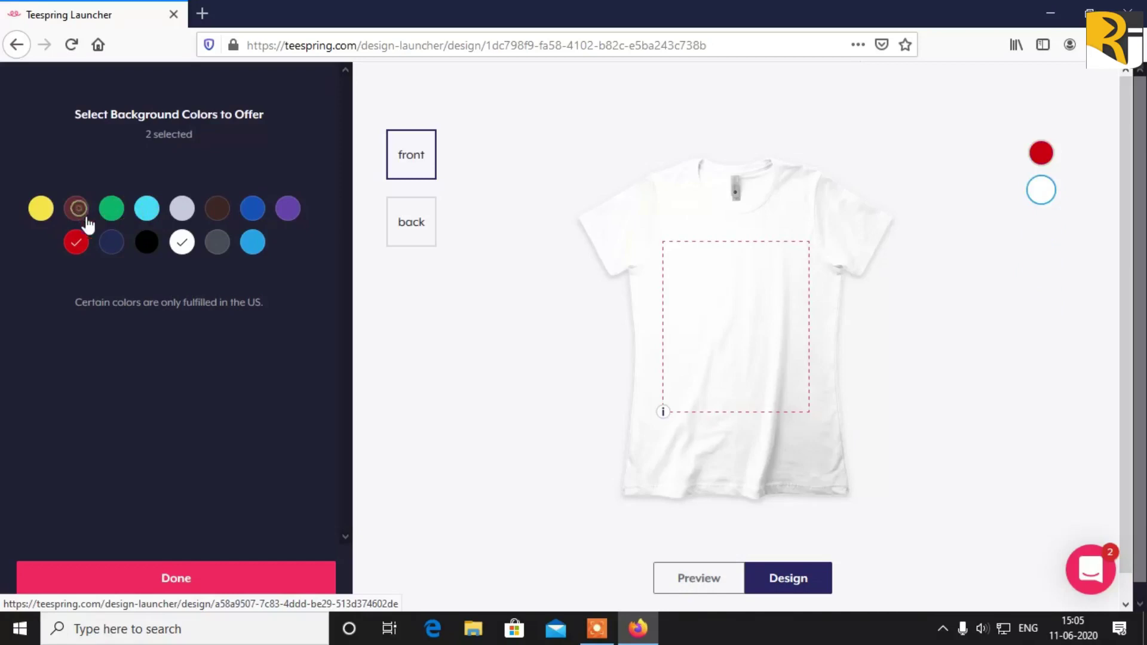
{"action": "left_click", "coordinate": [181, 243]}
{"action": "left_click", "coordinate": [75, 242]}
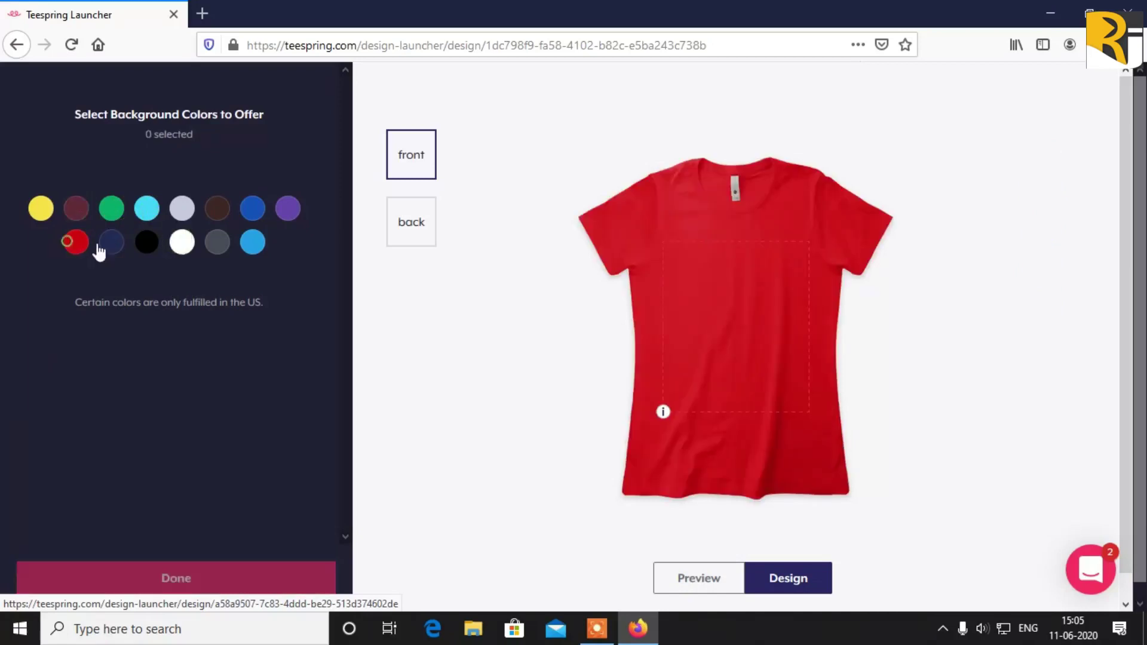
{"action": "left_click", "coordinate": [146, 242]}
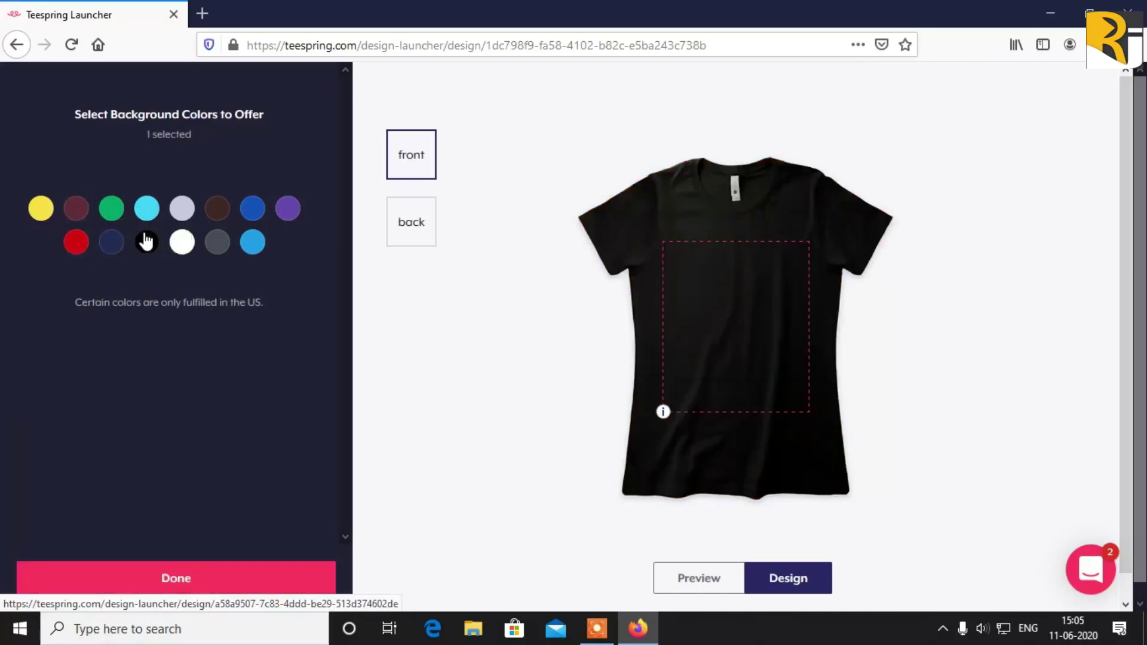
{"action": "left_click", "coordinate": [206, 577]}
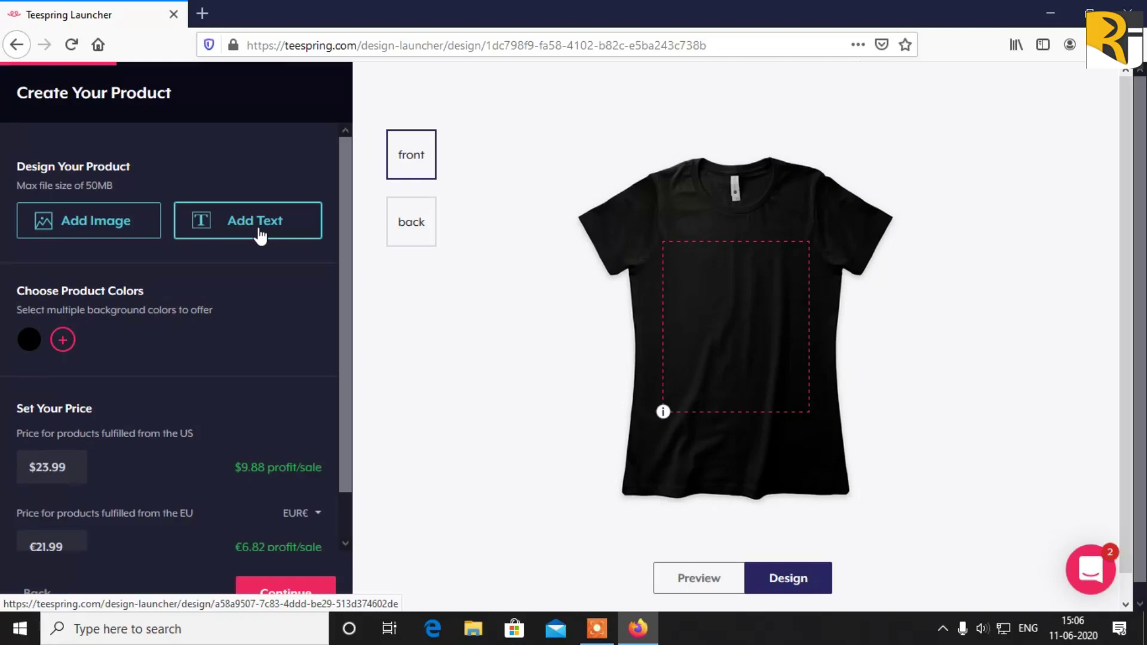
Step: Add the dog image from the Desktop to the front of the black tee
{"action": "left_click", "coordinate": [101, 233]}
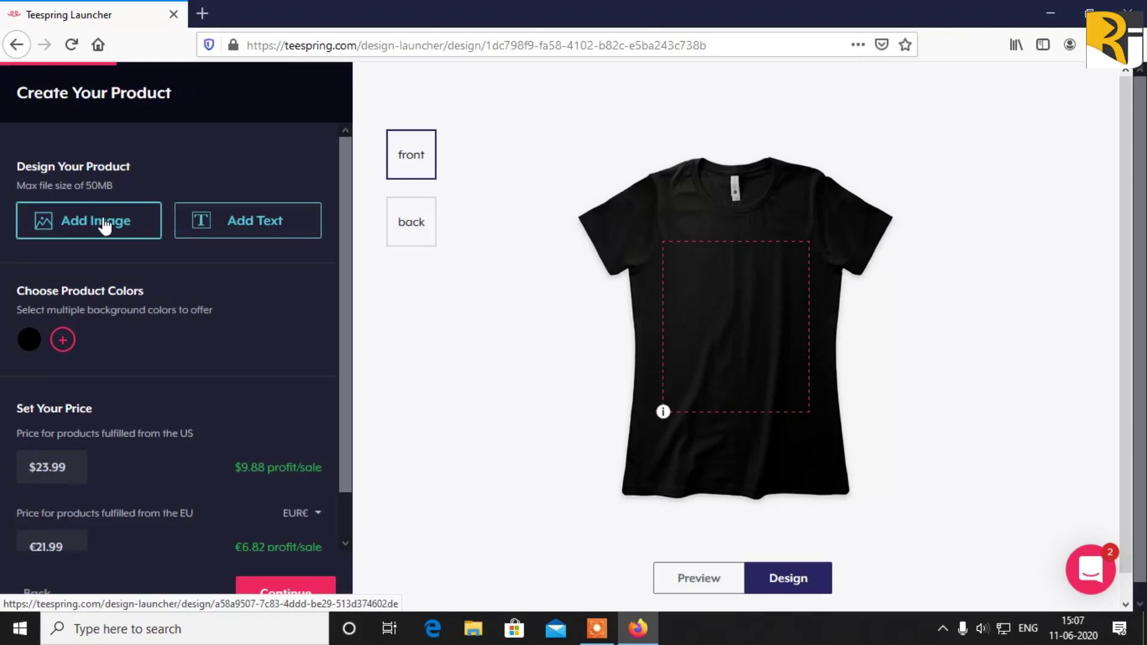
{"action": "left_click", "coordinate": [103, 221]}
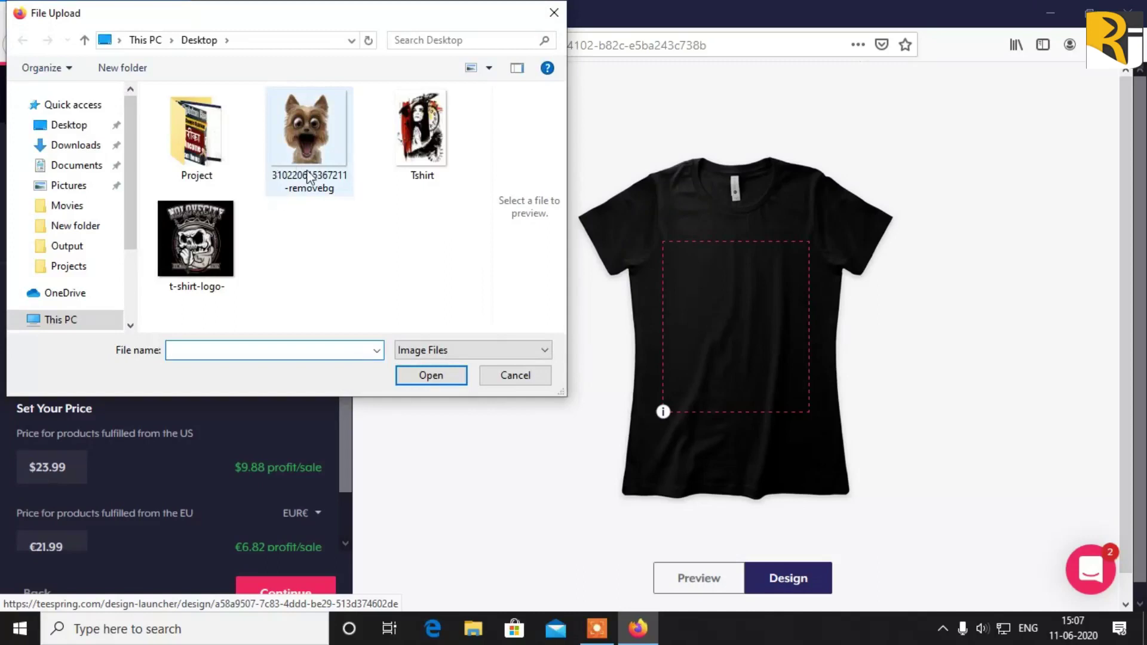
{"action": "double_click", "coordinate": [307, 155]}
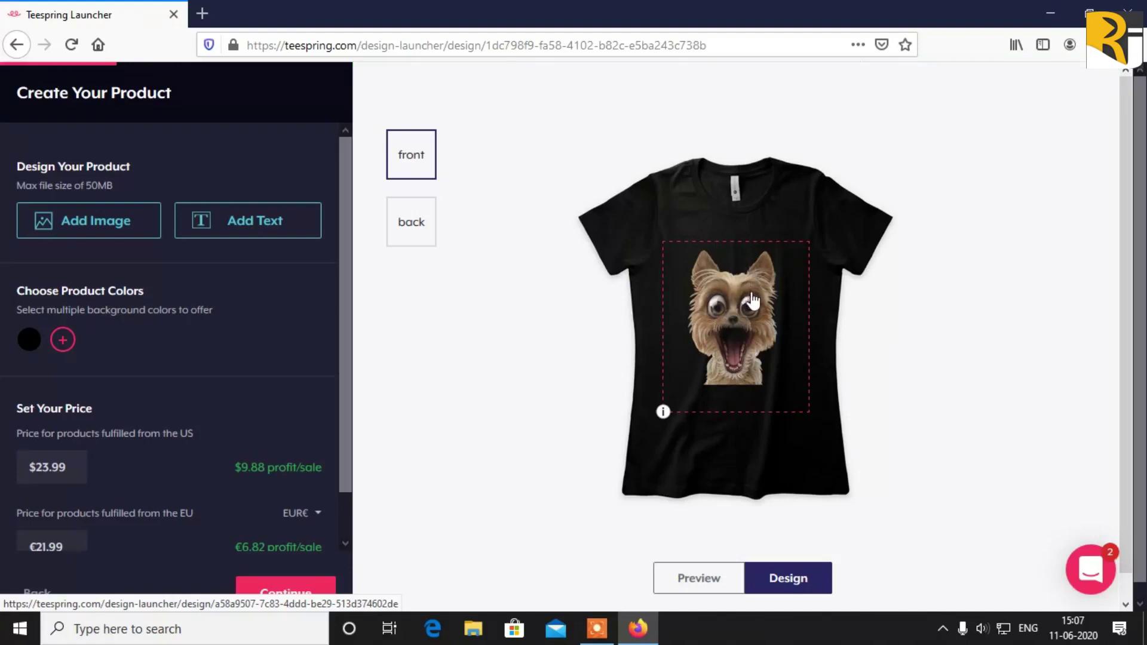
Step: Enlarge the dog image to the full height of the front print area and preview the tee
{"action": "left_click", "coordinate": [743, 339]}
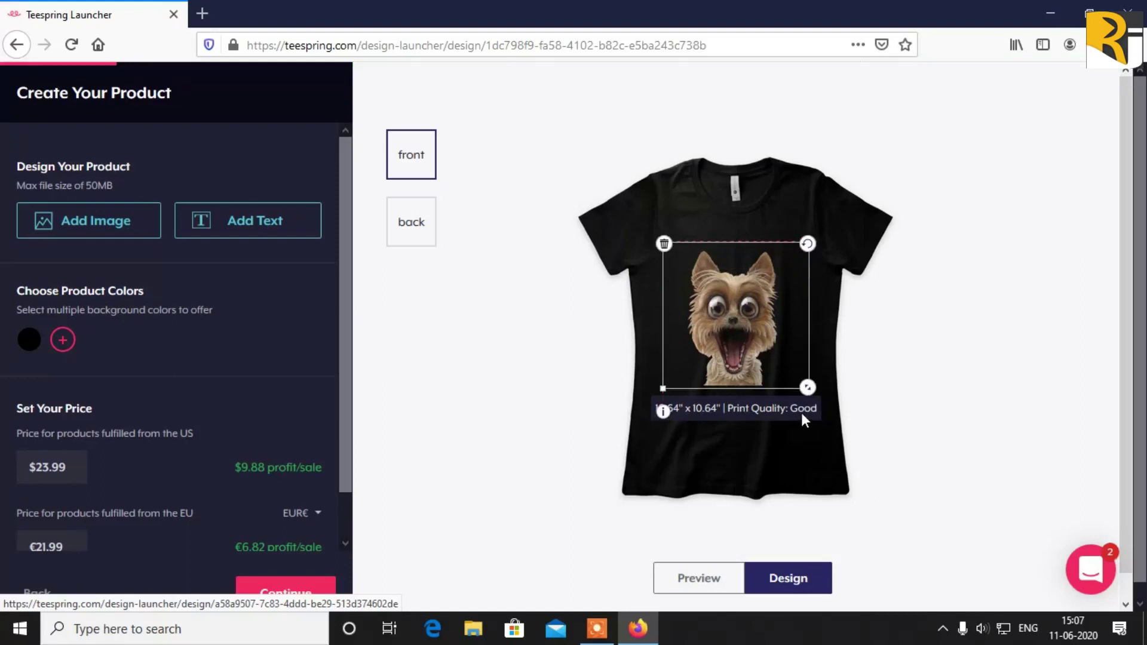
{"action": "left_click", "coordinate": [855, 246]}
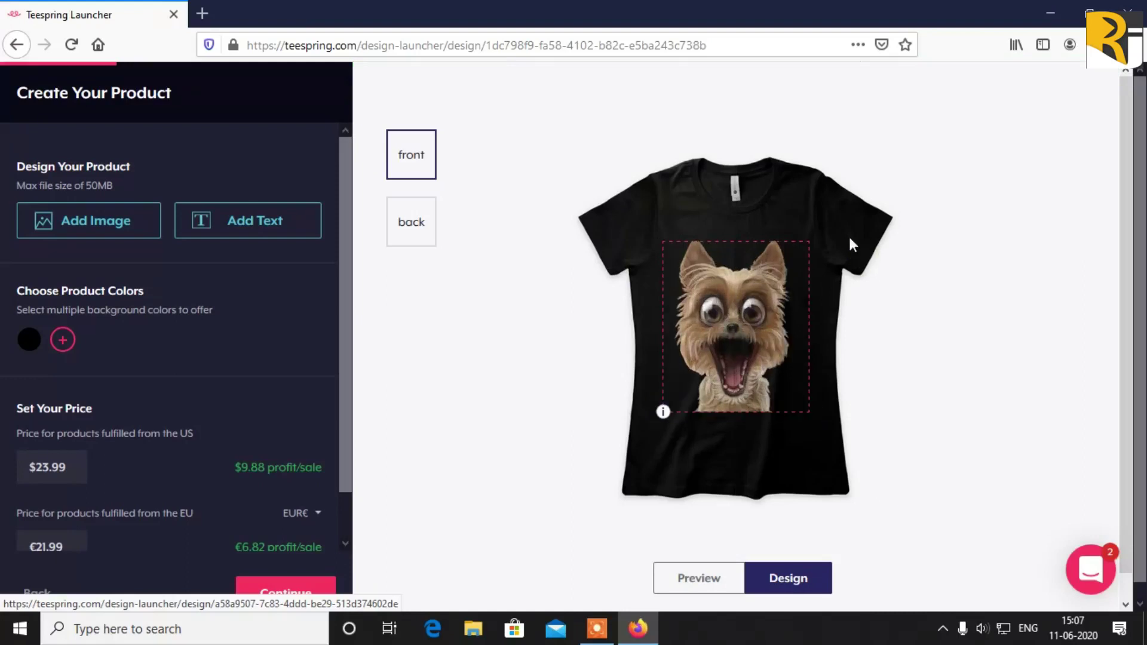
{"action": "left_click", "coordinate": [697, 580]}
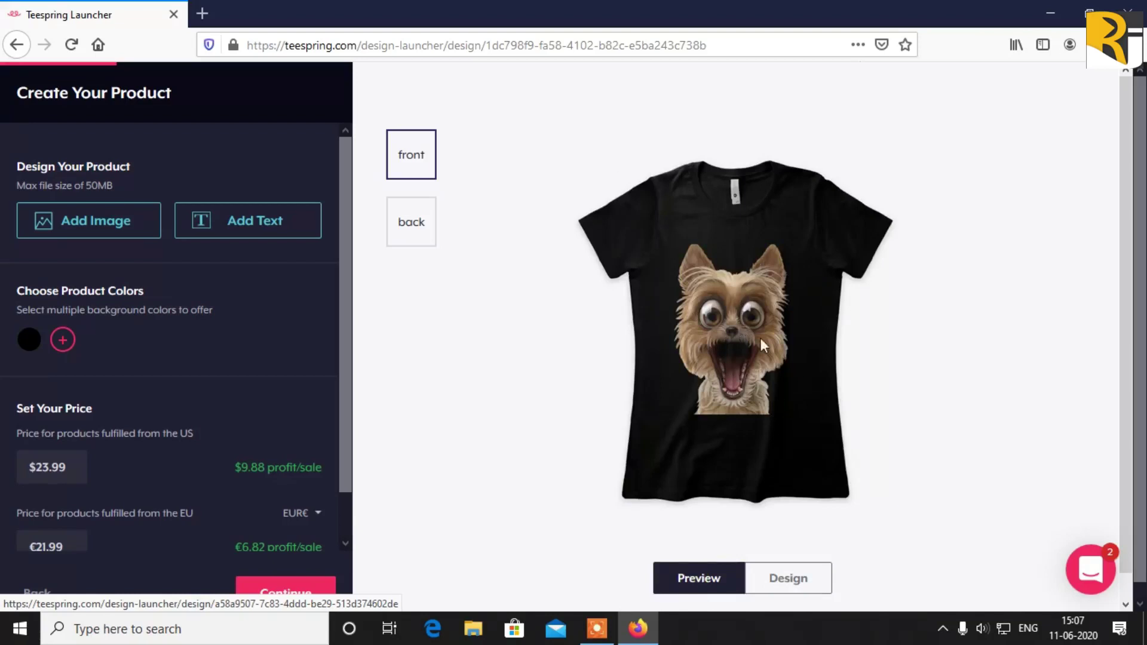
Step: Check the US price field, the back and front design views of the tee, and the EU price settings
{"action": "left_click", "coordinate": [31, 467]}
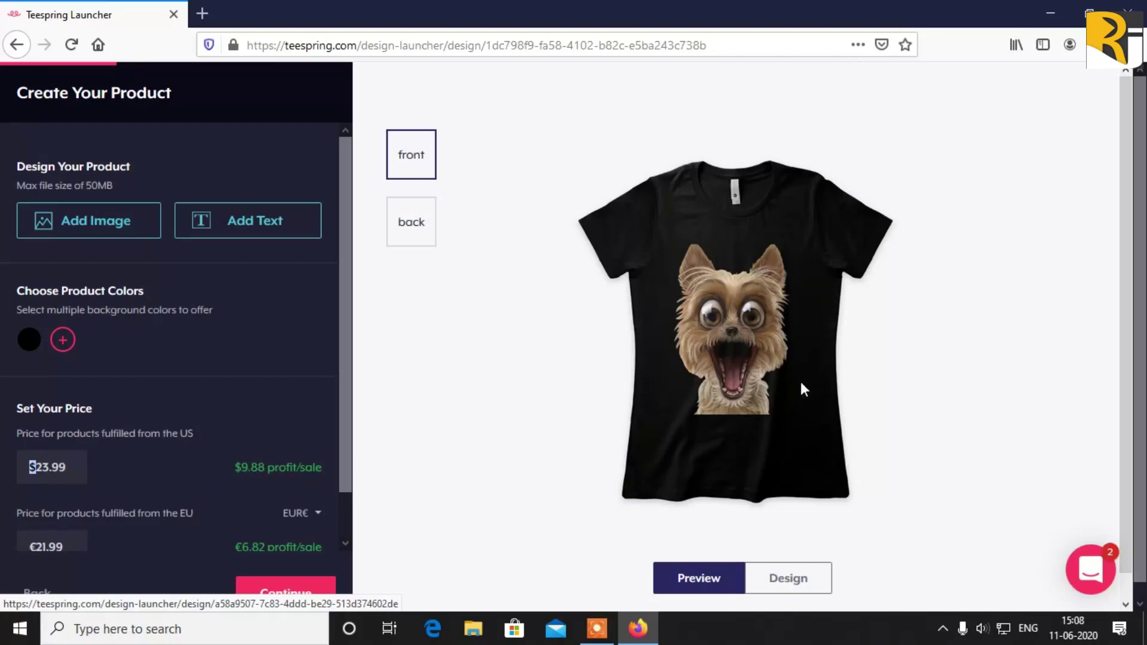
{"action": "left_click", "coordinate": [749, 319]}
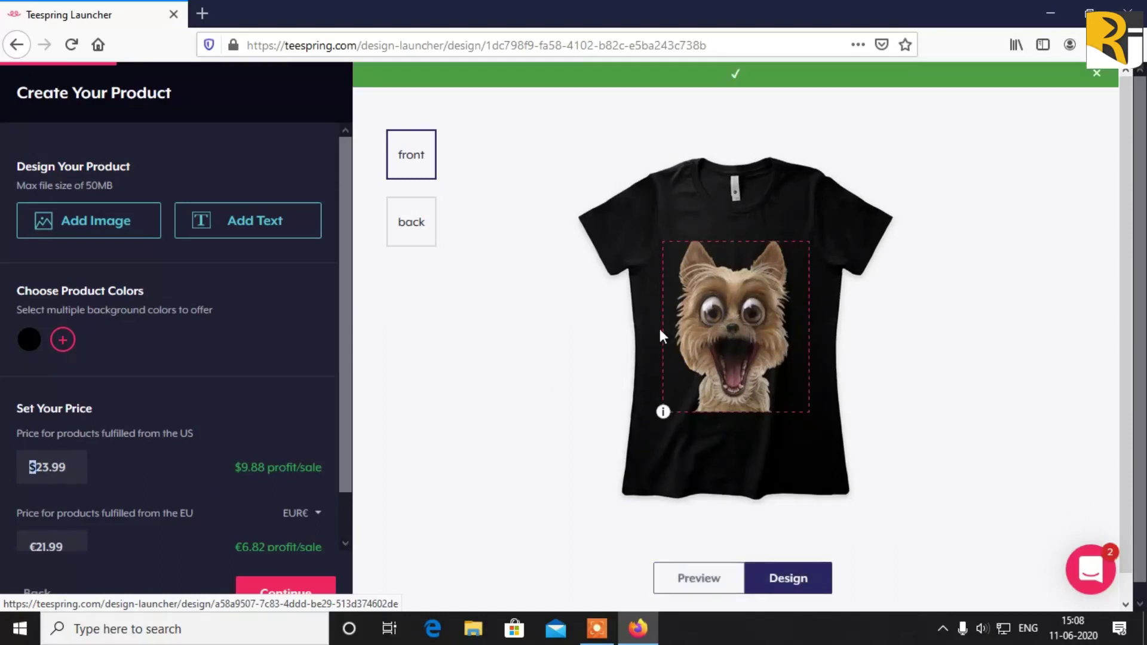
{"action": "left_click", "coordinate": [412, 224]}
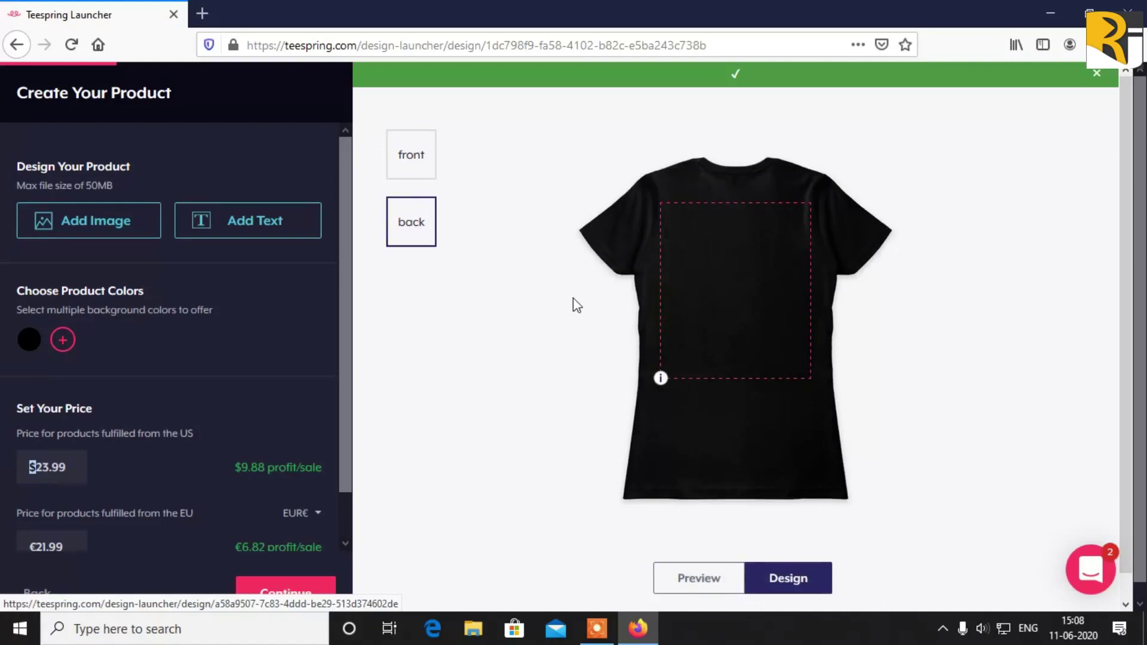
{"action": "left_click", "coordinate": [404, 156]}
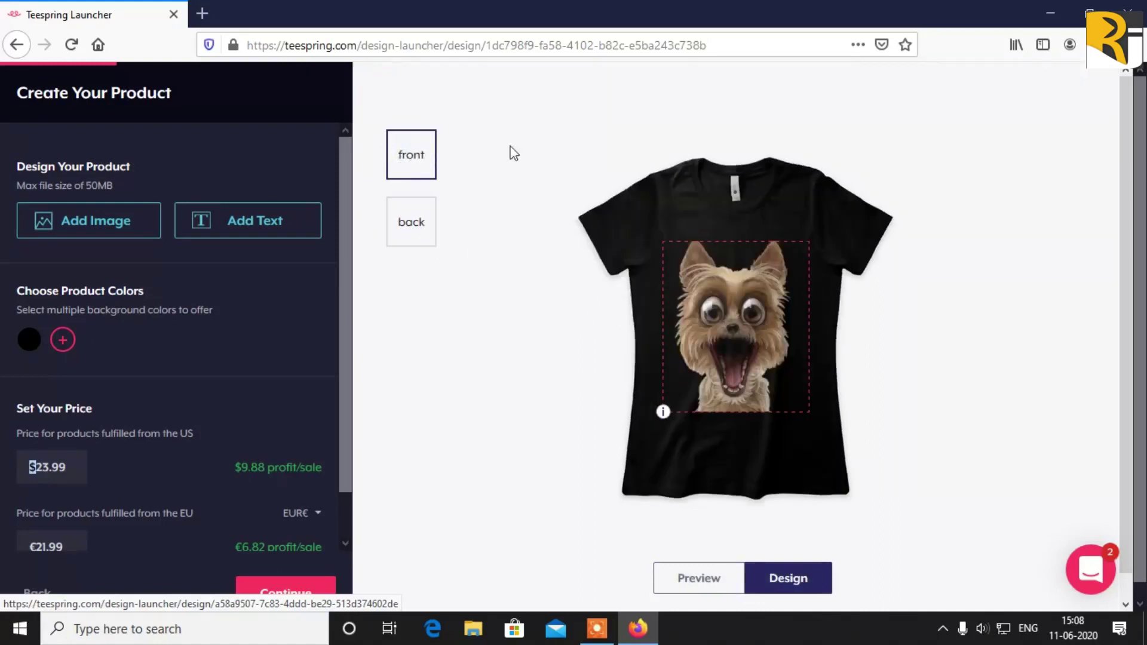
{"action": "scroll", "coordinate": [524, 303], "scroll_direction": "down", "scroll_amount": 1}
{"action": "scroll", "coordinate": [295, 332], "scroll_direction": "down", "scroll_amount": 2}
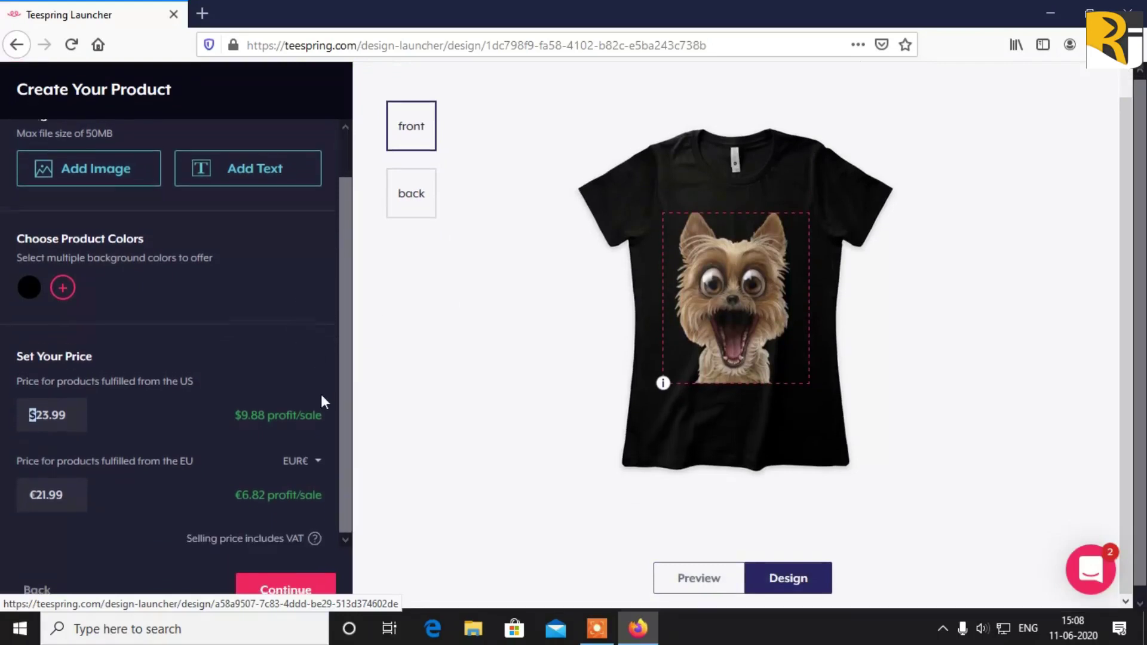
Step: Accept the tee's design and prices and proceed to adding more products
{"action": "scroll", "coordinate": [320, 402], "scroll_direction": "down", "scroll_amount": 1}
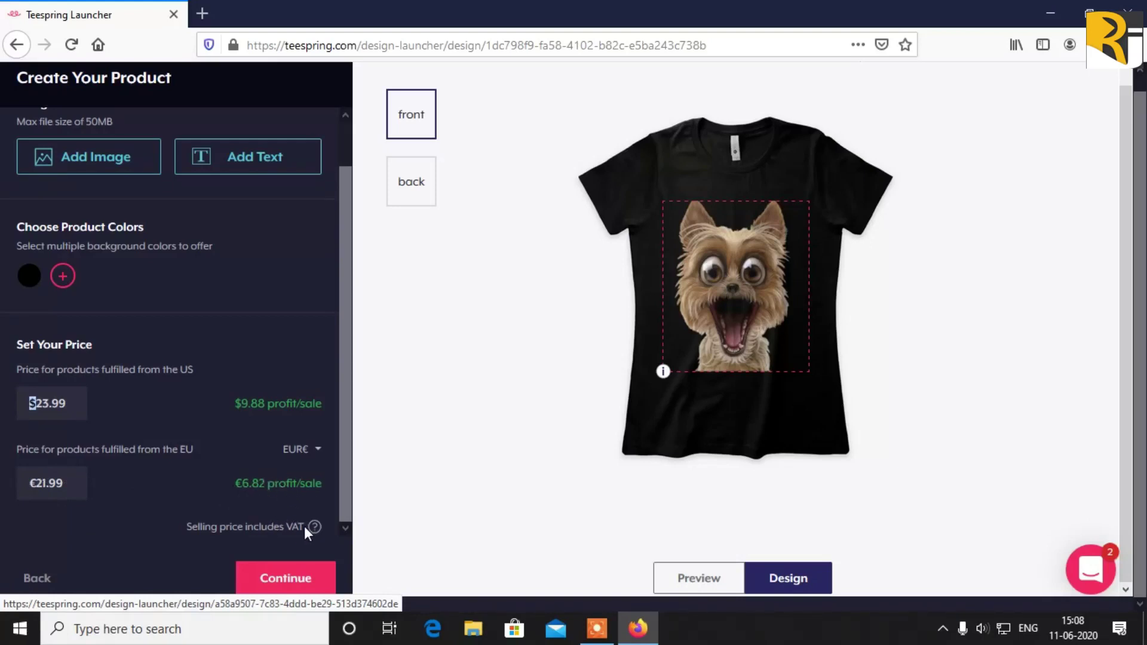
{"action": "left_click", "coordinate": [278, 584]}
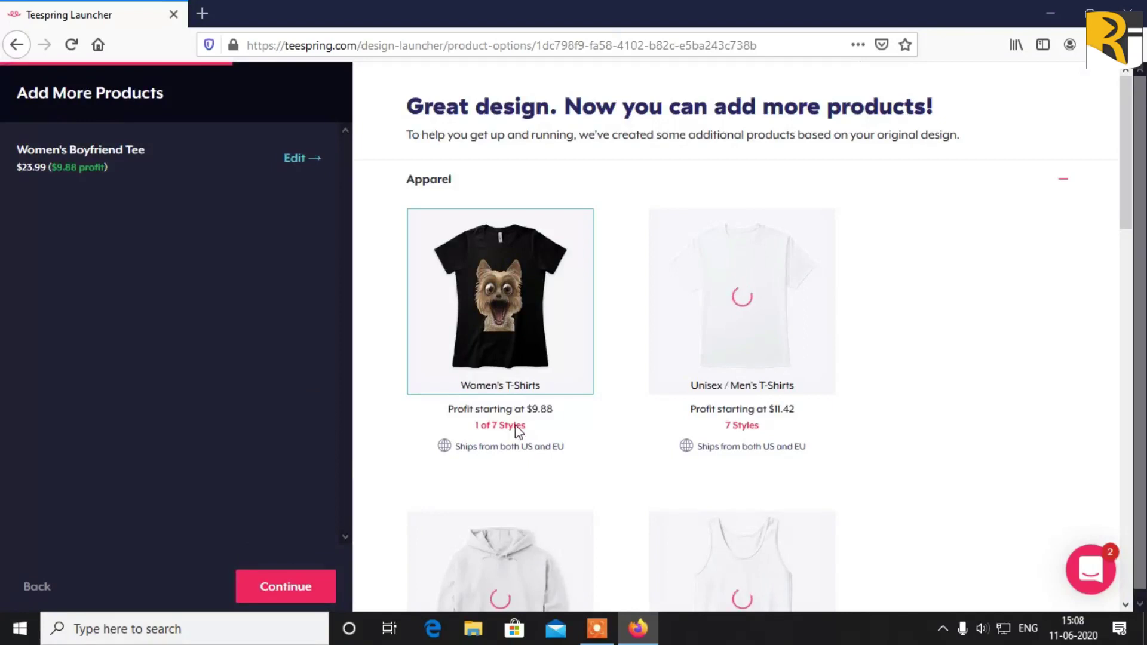
Step: Review the additional apparel products offered with the dog design, from Women's T-Shirts through to Leggings
{"action": "mouse_move", "coordinate": [500, 426]}
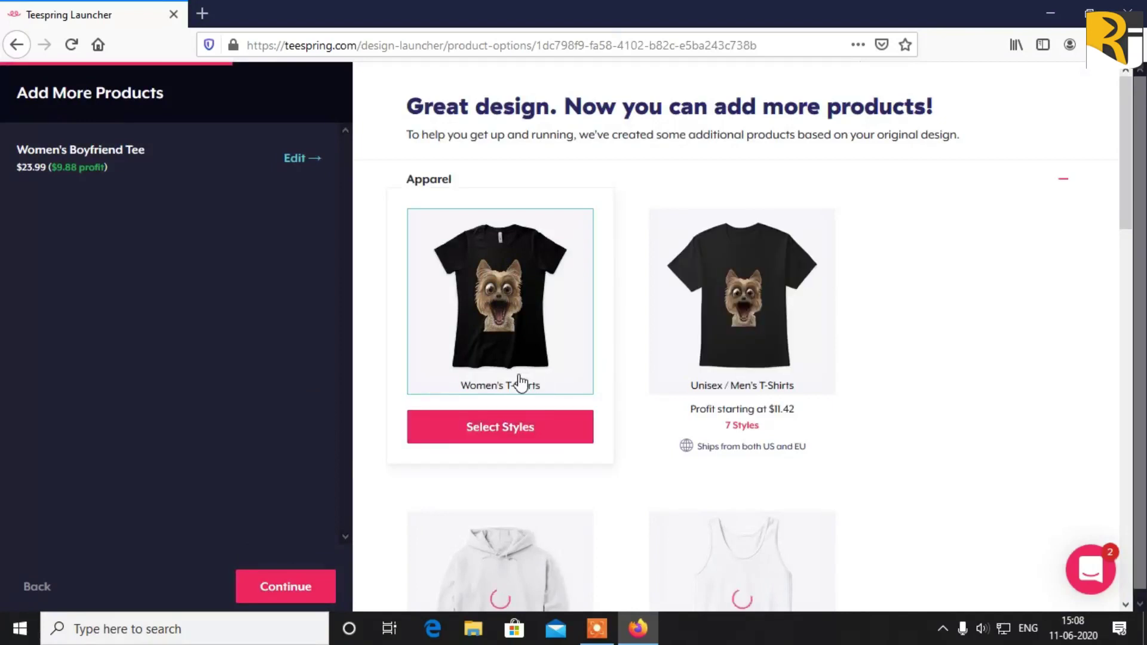
{"action": "scroll", "coordinate": [599, 378], "scroll_direction": "down", "scroll_amount": 3}
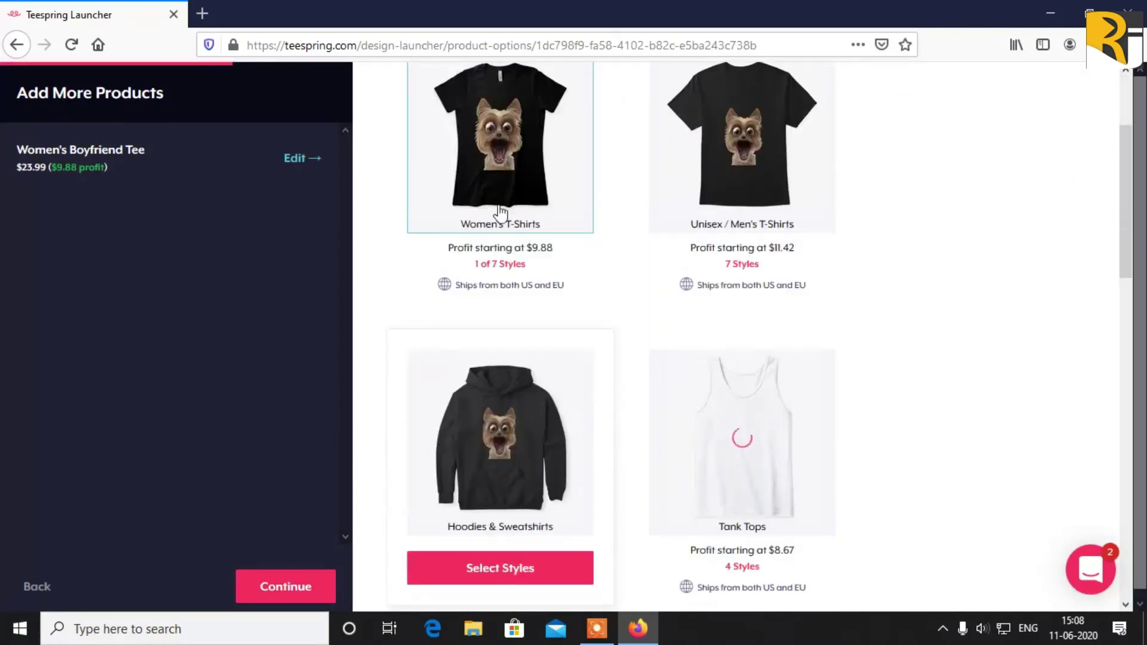
{"action": "mouse_move", "coordinate": [769, 439]}
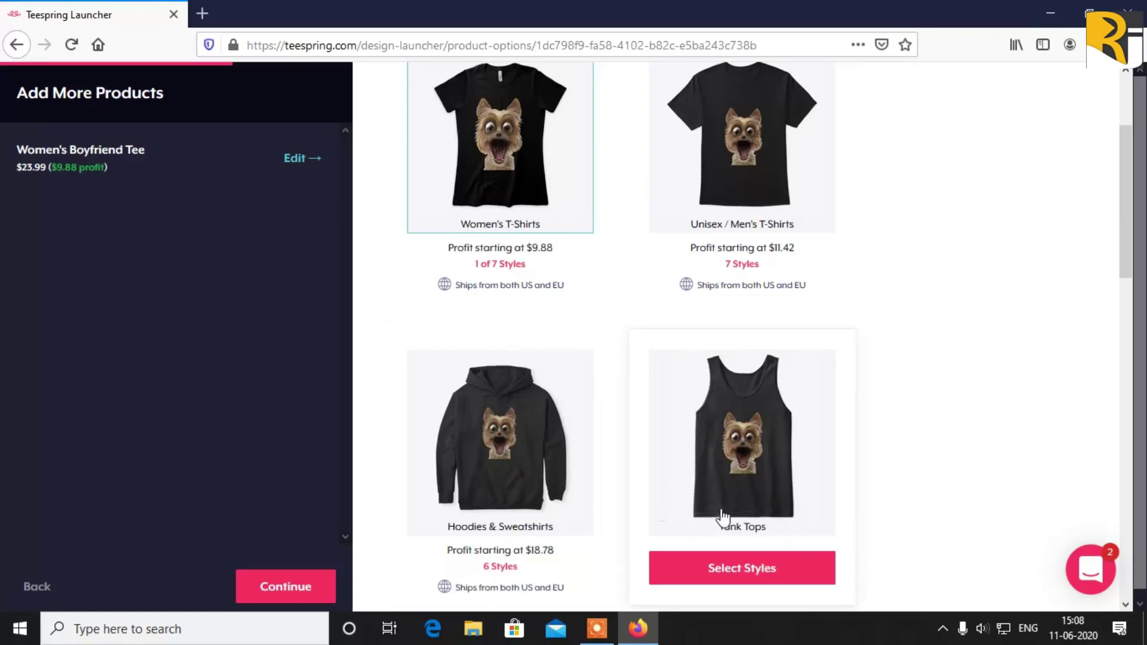
{"action": "scroll", "coordinate": [776, 496], "scroll_direction": "down", "scroll_amount": 4}
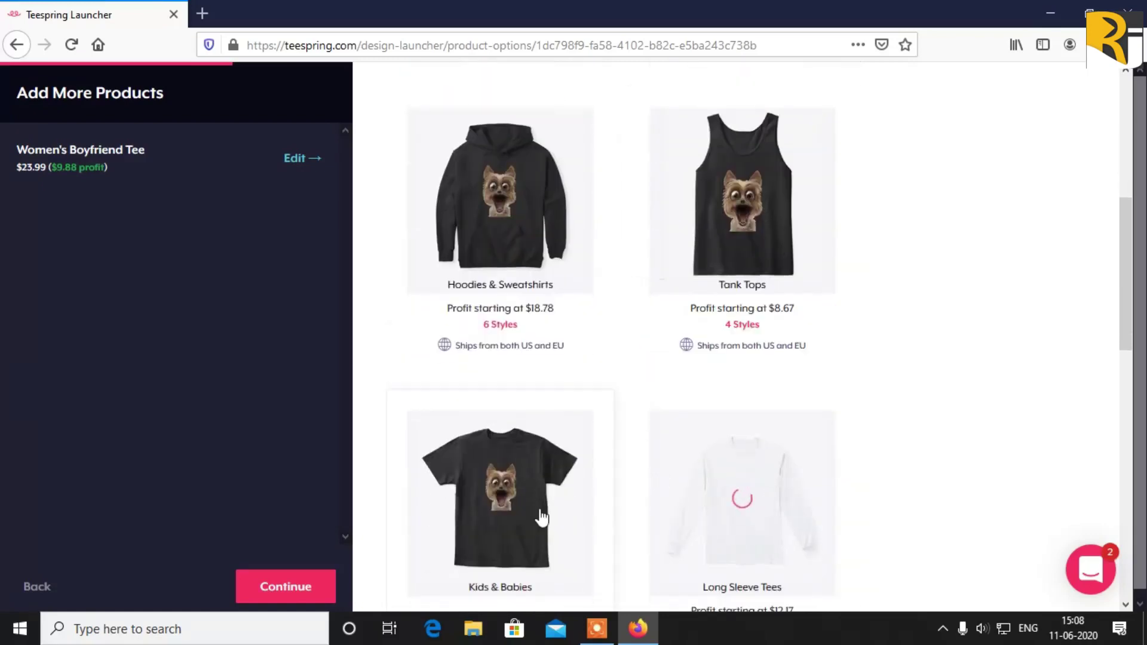
{"action": "scroll", "coordinate": [541, 514], "scroll_direction": "down", "scroll_amount": 4}
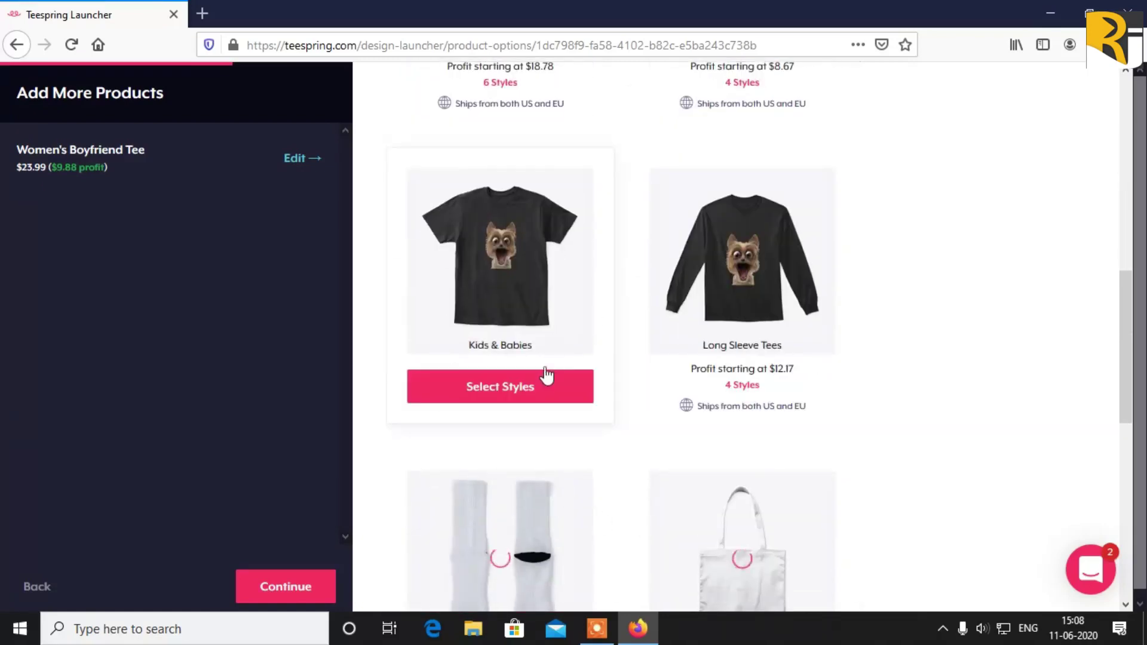
{"action": "scroll", "coordinate": [547, 378], "scroll_direction": "down", "scroll_amount": 3}
{"action": "scroll", "coordinate": [548, 377], "scroll_direction": "down", "scroll_amount": 1}
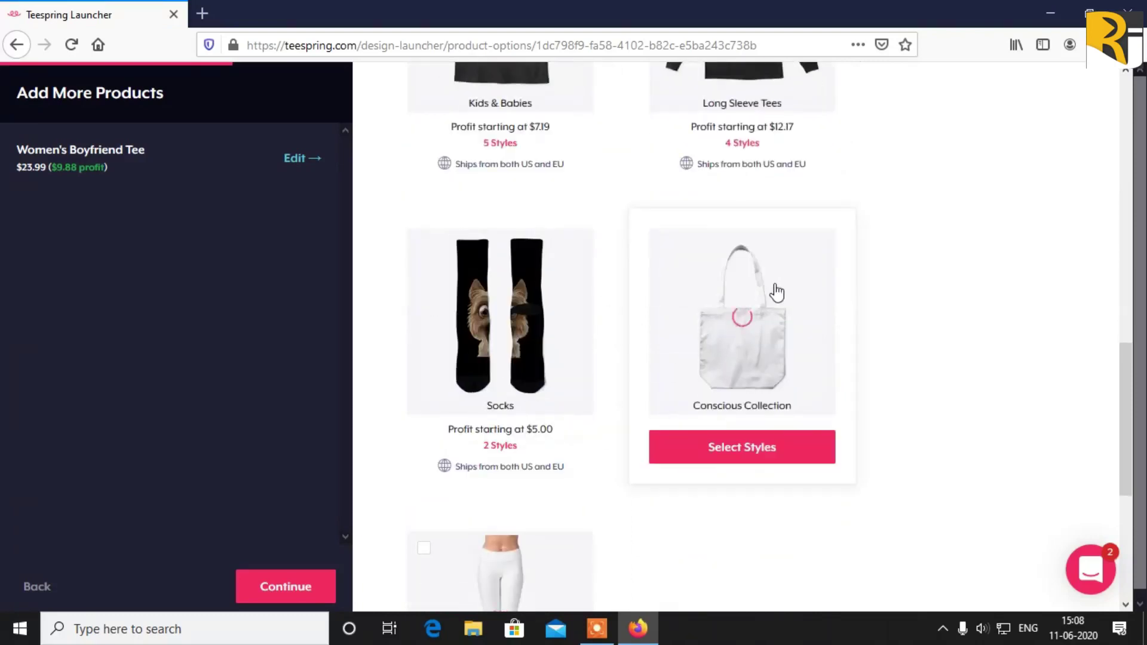
{"action": "scroll", "coordinate": [687, 406], "scroll_direction": "down", "scroll_amount": 4}
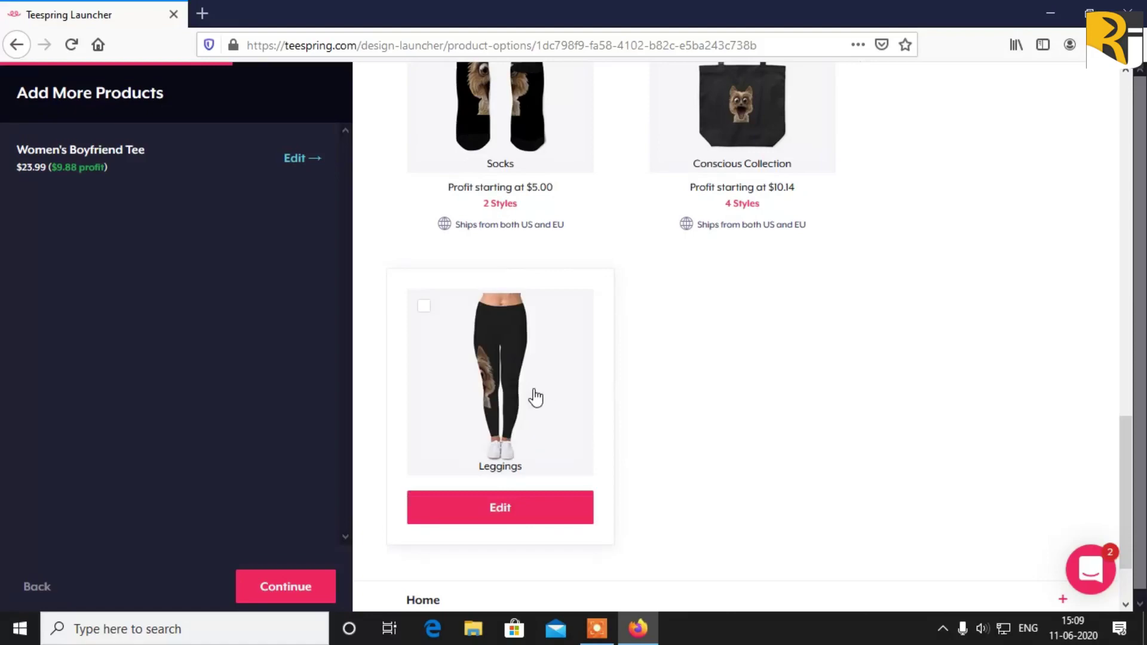
{"action": "scroll", "coordinate": [635, 410], "scroll_direction": "up", "scroll_amount": 10}
Step: Review the Home products offered for the design, including posters, pillow, canvas print, towel, blanket and wall tapestry
{"action": "scroll", "coordinate": [597, 422], "scroll_direction": "down", "scroll_amount": 12}
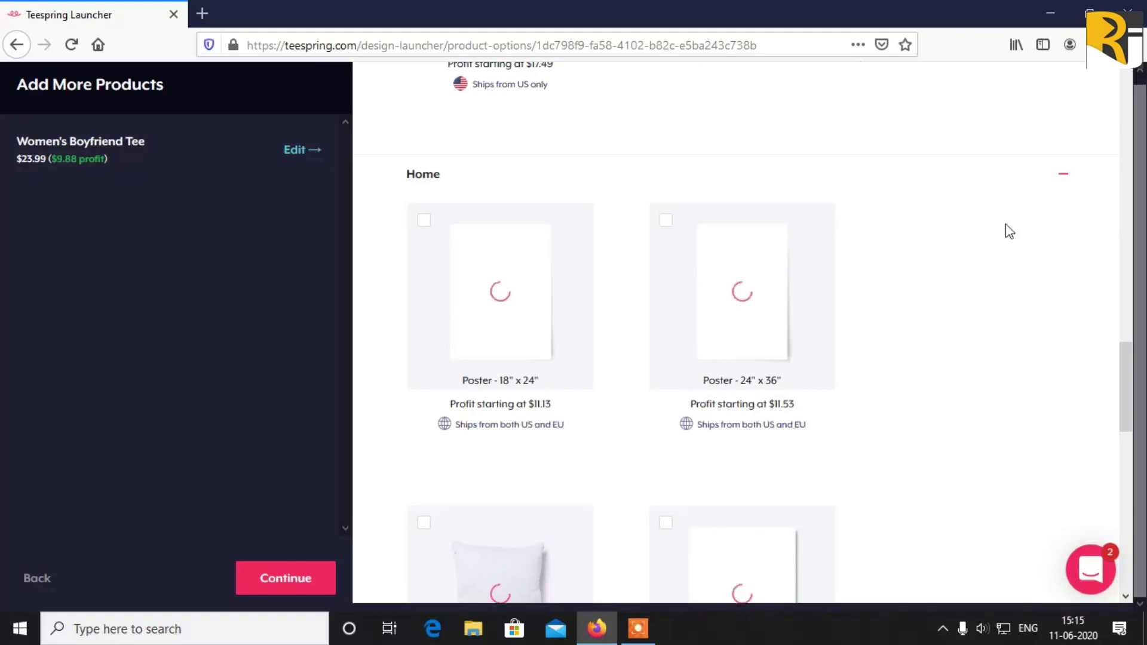
{"action": "mouse_move", "coordinate": [510, 404]}
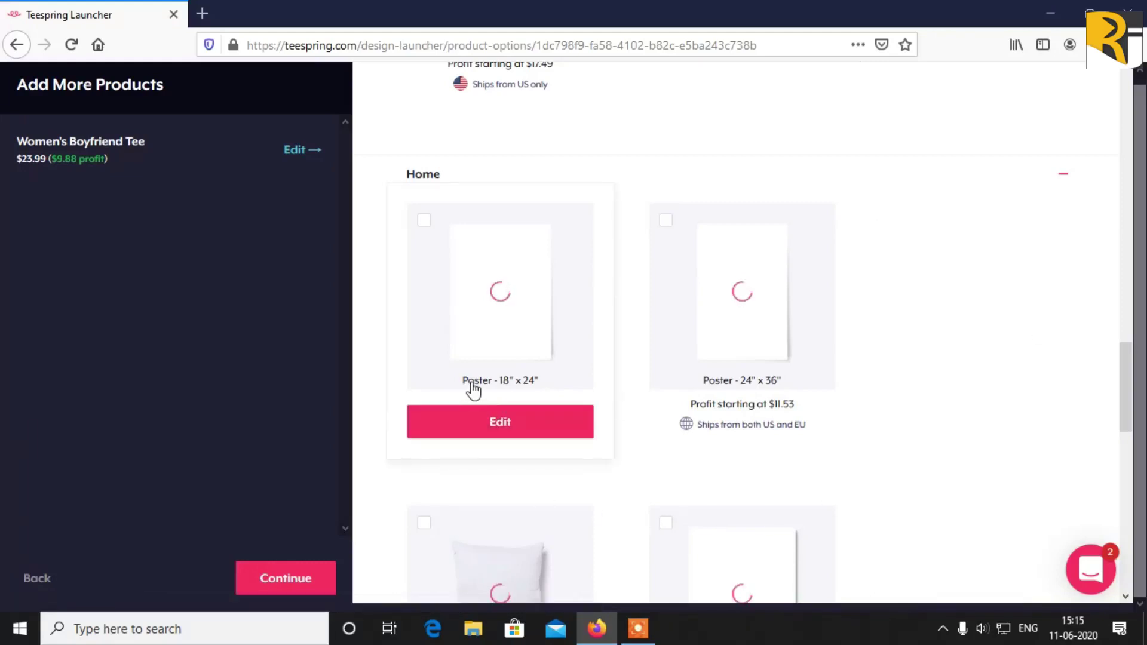
{"action": "scroll", "coordinate": [717, 396], "scroll_direction": "down", "scroll_amount": 4}
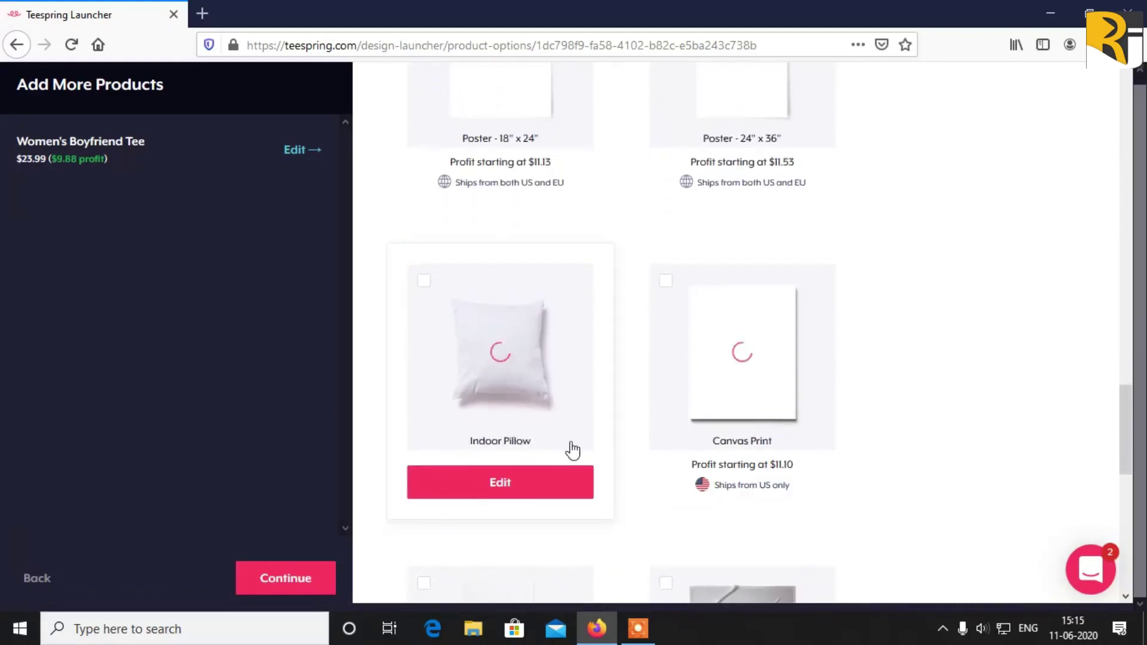
{"action": "scroll", "coordinate": [732, 449], "scroll_direction": "down", "scroll_amount": 4}
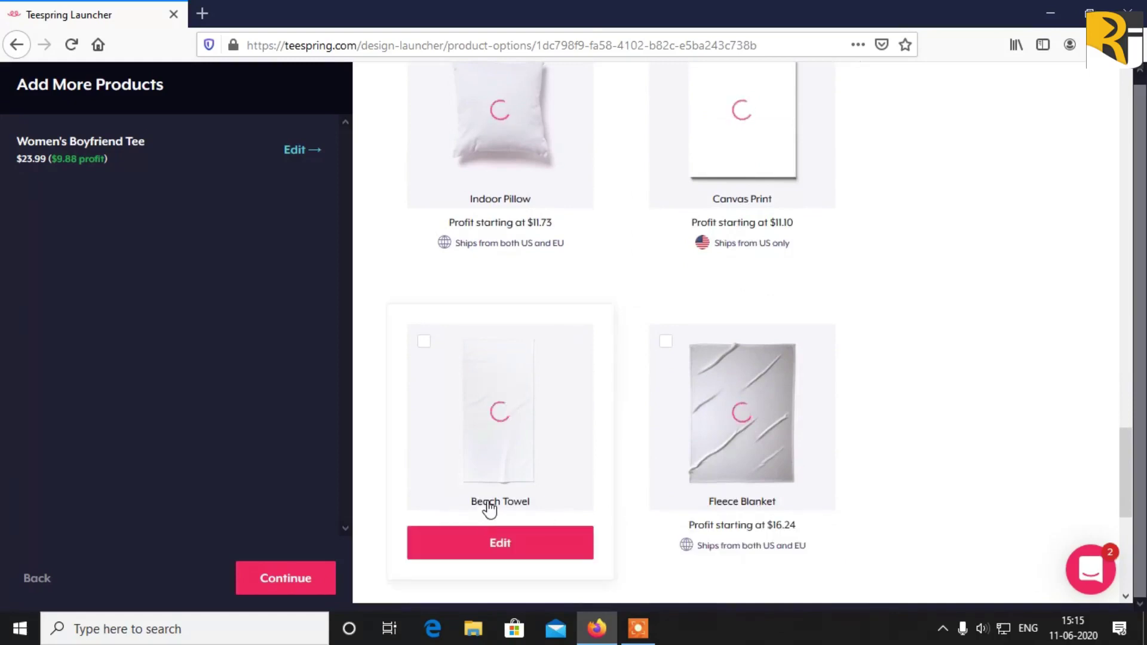
{"action": "scroll", "coordinate": [490, 507], "scroll_direction": "down", "scroll_amount": 4}
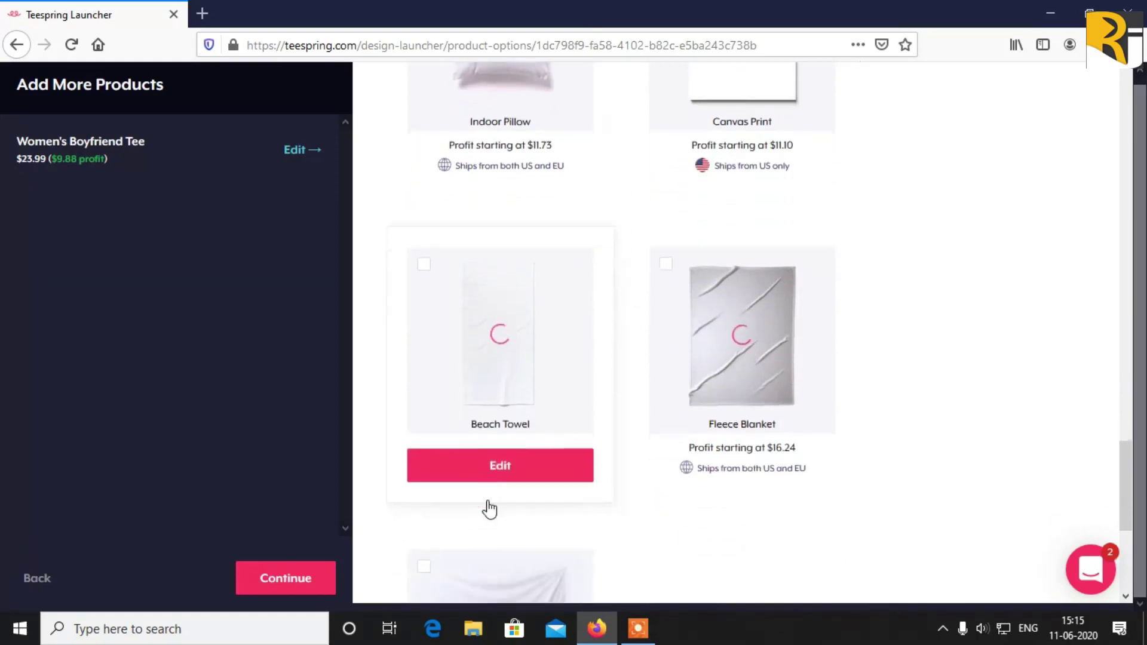
{"action": "scroll", "coordinate": [490, 508], "scroll_direction": "down", "scroll_amount": 3}
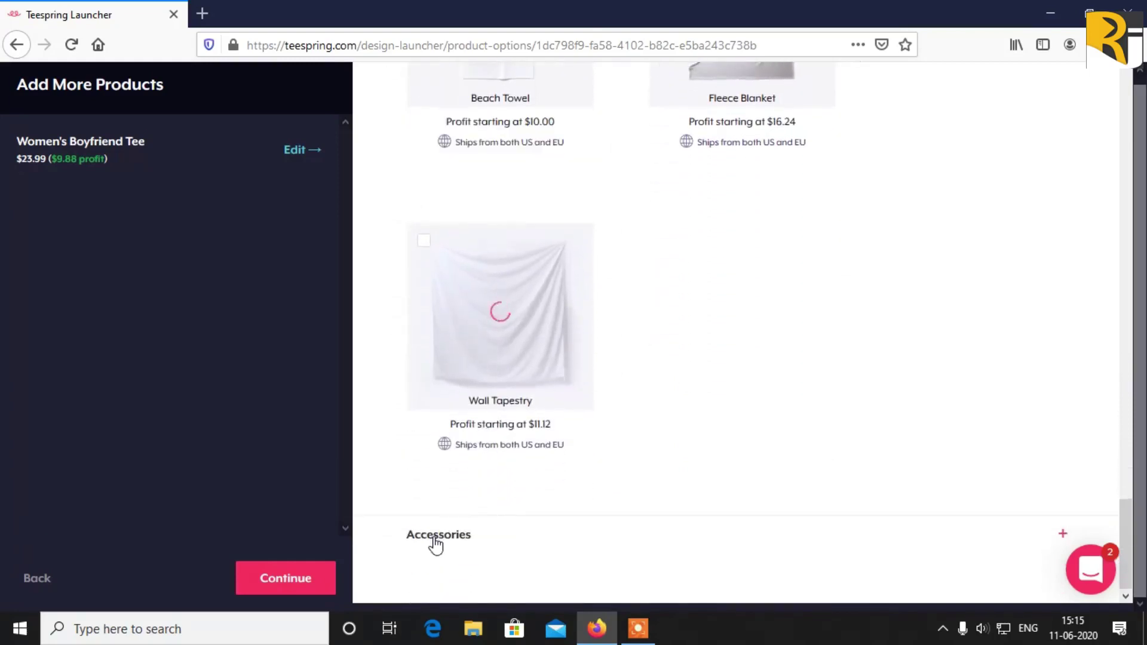
Step: Expand the Accessories category and look through its phone cases, die cut sticker and tote bag
{"action": "left_click", "coordinate": [433, 534]}
{"action": "scroll", "coordinate": [614, 486], "scroll_direction": "down", "scroll_amount": 4}
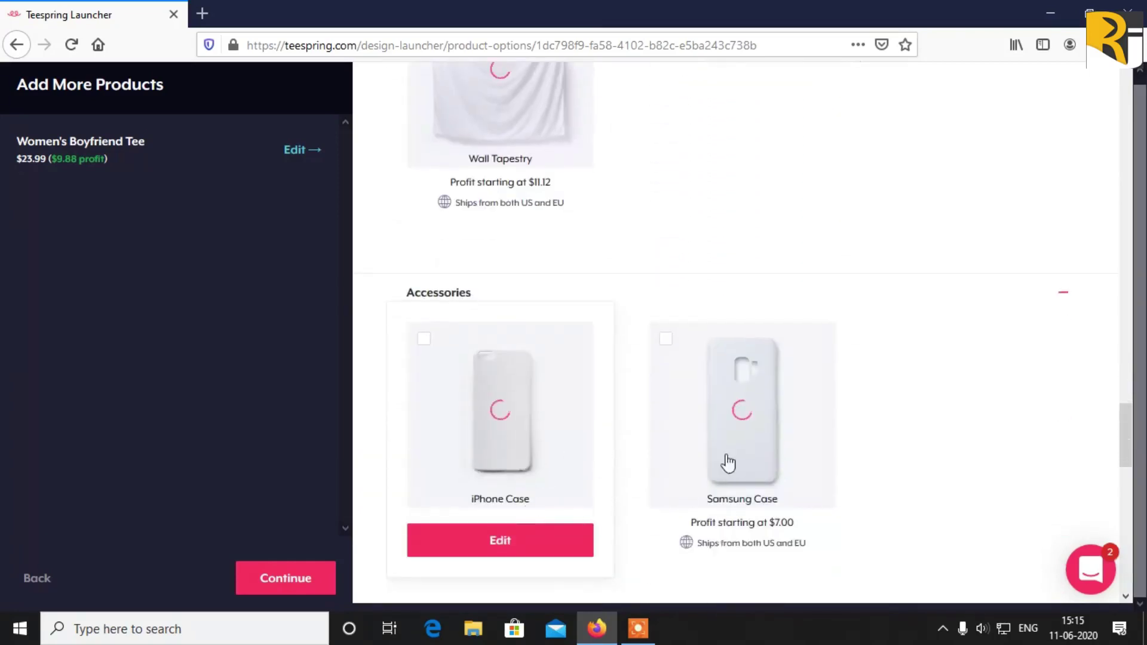
{"action": "mouse_move", "coordinate": [681, 476]}
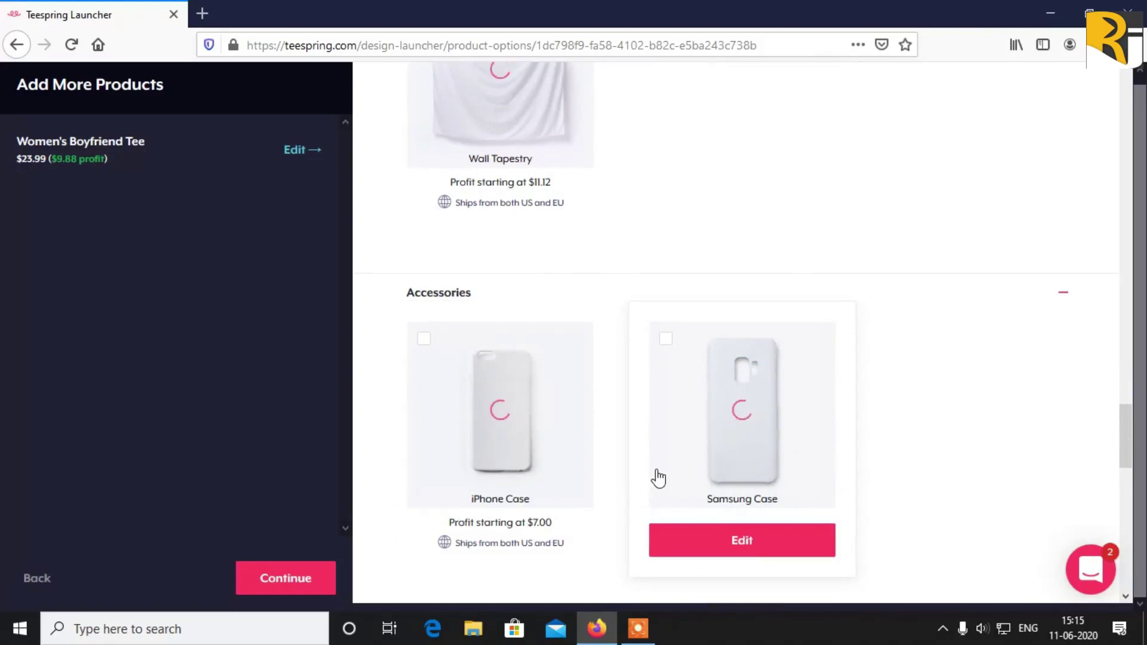
{"action": "scroll", "coordinate": [657, 477], "scroll_direction": "down", "scroll_amount": 5}
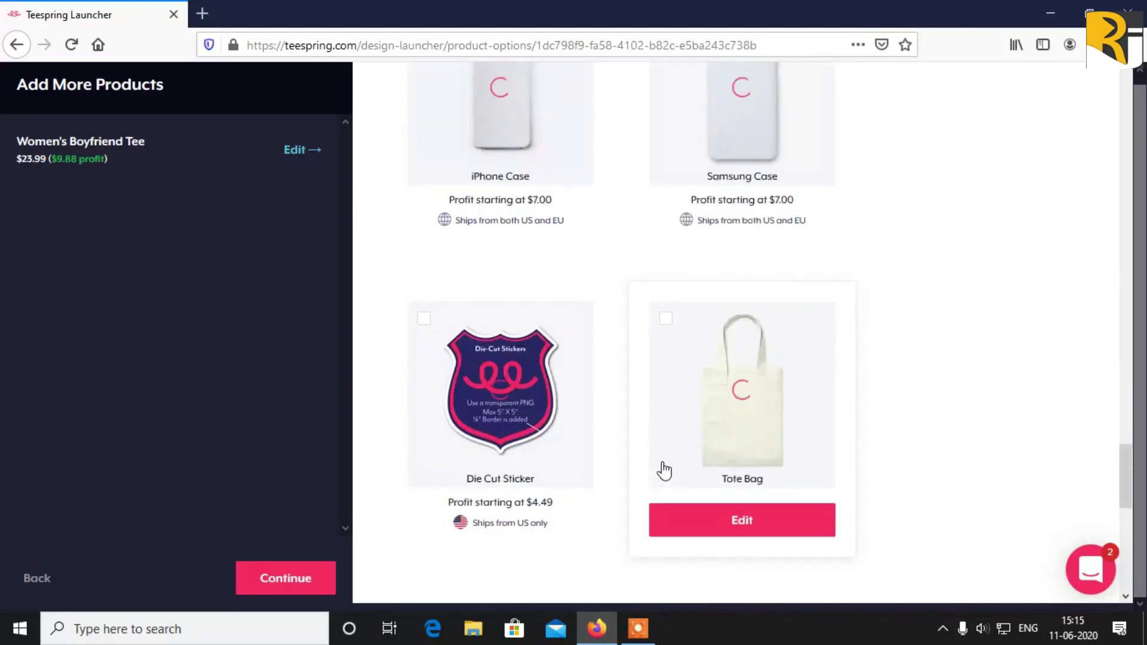
{"action": "scroll", "coordinate": [660, 474], "scroll_direction": "down", "scroll_amount": 3}
{"action": "scroll", "coordinate": [663, 472], "scroll_direction": "up", "scroll_amount": 8}
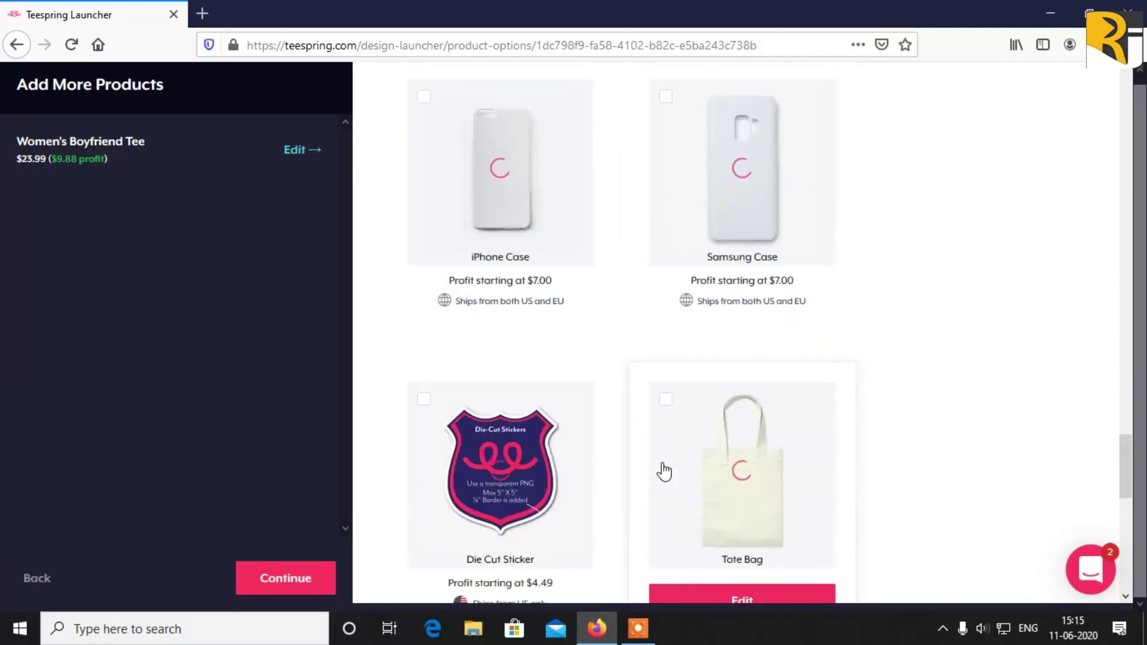
Step: Check the dog design previews on the Home products and on the accessories down to the Organic Tote Bag
{"action": "scroll", "coordinate": [666, 471], "scroll_direction": "up", "scroll_amount": 9}
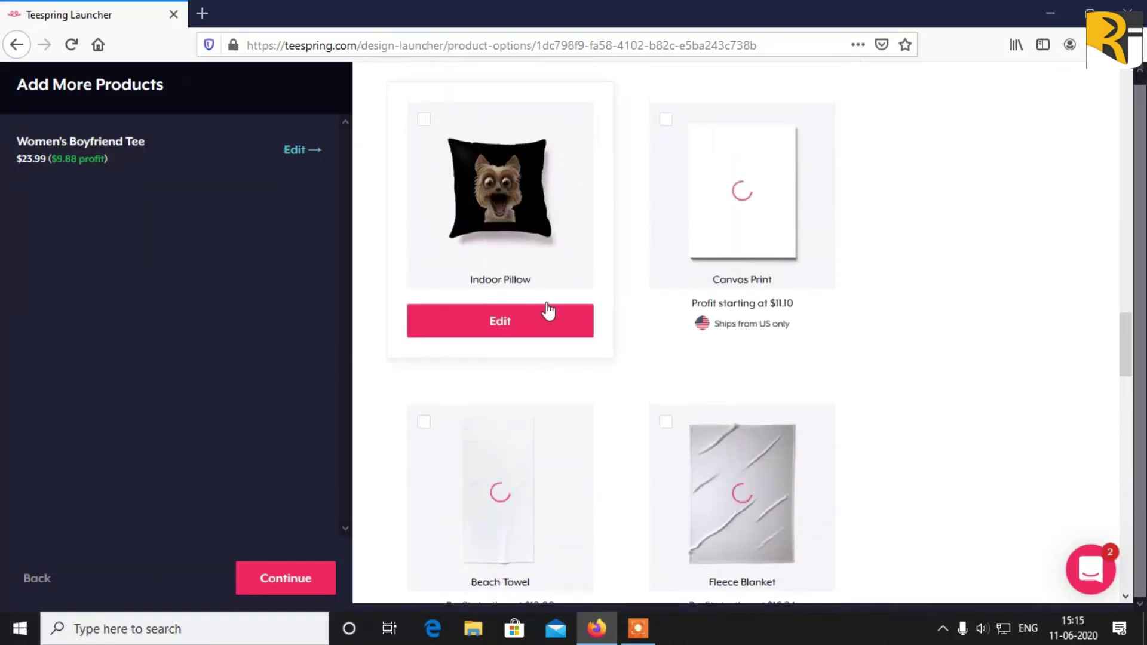
{"action": "scroll", "coordinate": [545, 310], "scroll_direction": "up", "scroll_amount": 3}
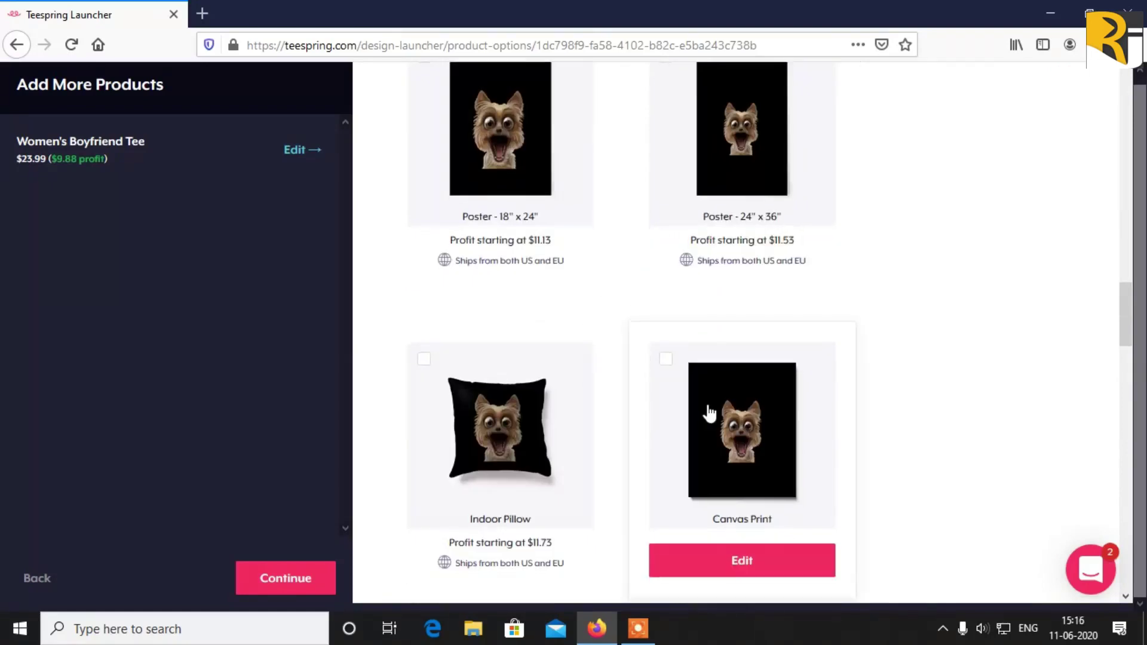
{"action": "scroll", "coordinate": [693, 388], "scroll_direction": "down", "scroll_amount": 4}
{"action": "scroll", "coordinate": [687, 395], "scroll_direction": "down", "scroll_amount": 4}
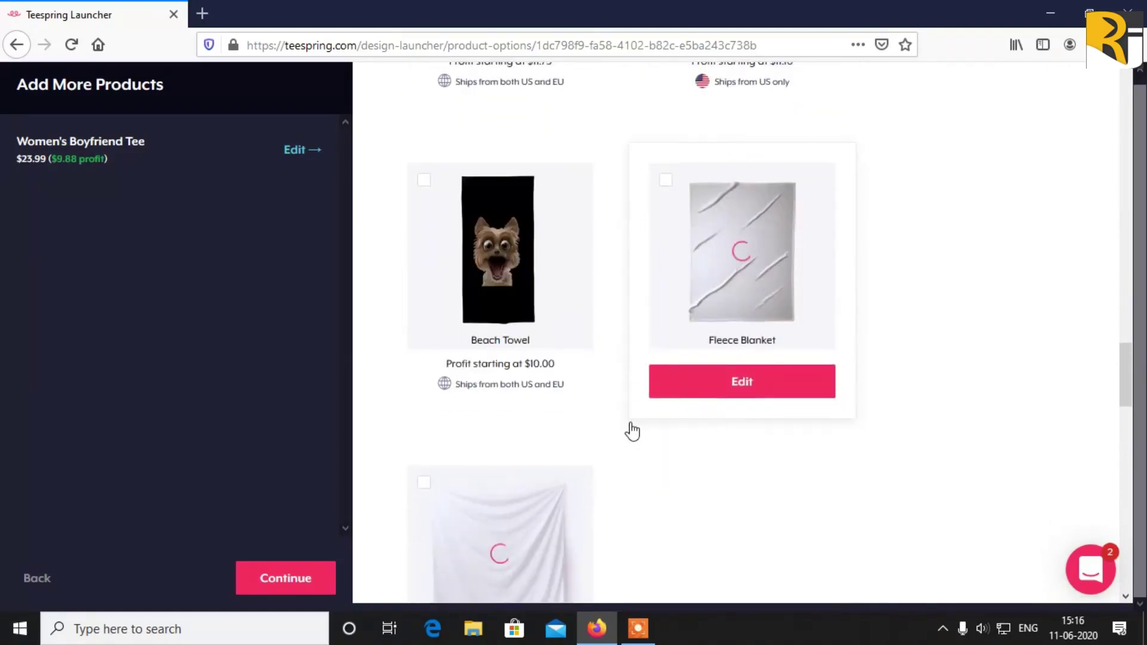
{"action": "scroll", "coordinate": [597, 365], "scroll_direction": "down", "scroll_amount": 5}
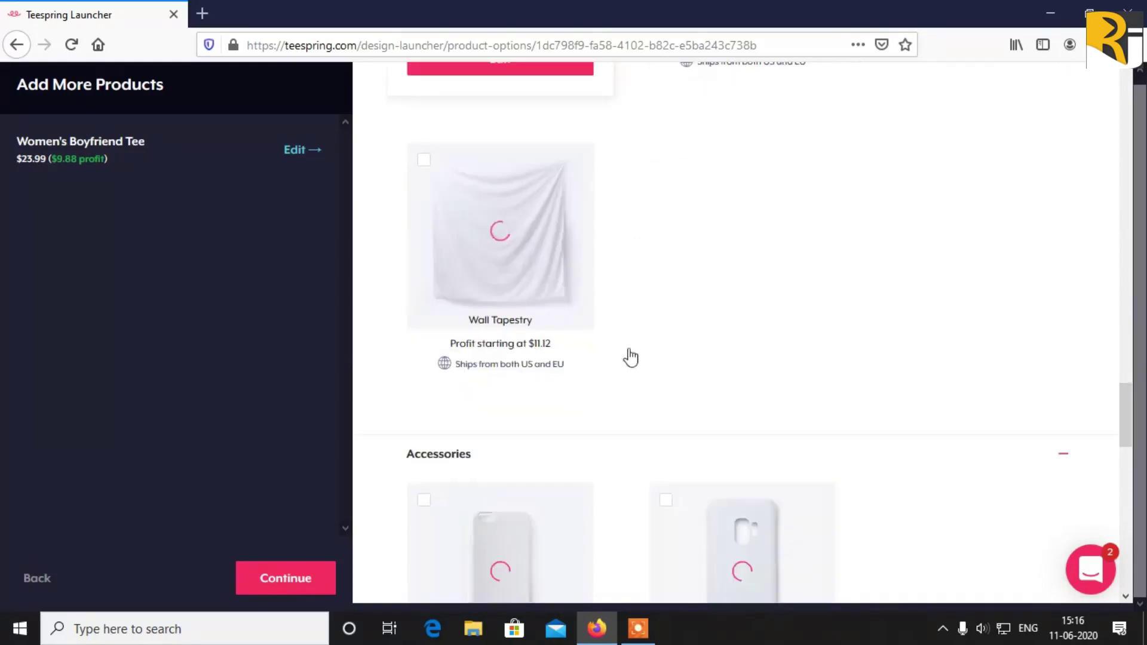
{"action": "scroll", "coordinate": [640, 367], "scroll_direction": "down", "scroll_amount": 5}
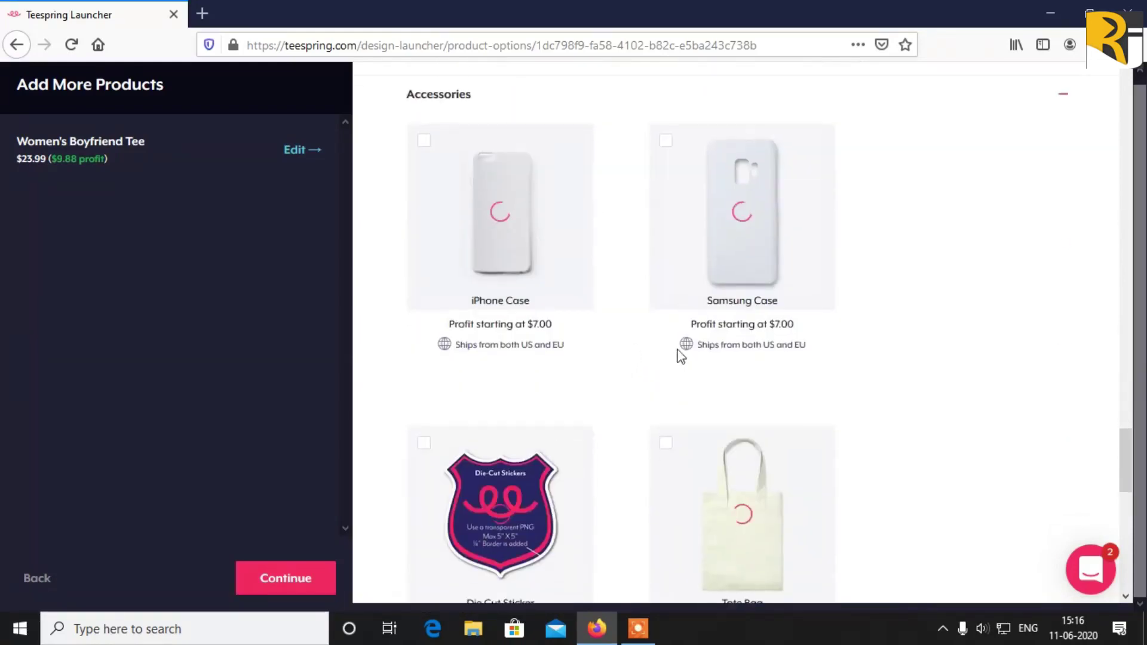
{"action": "scroll", "coordinate": [917, 357], "scroll_direction": "down", "scroll_amount": 5}
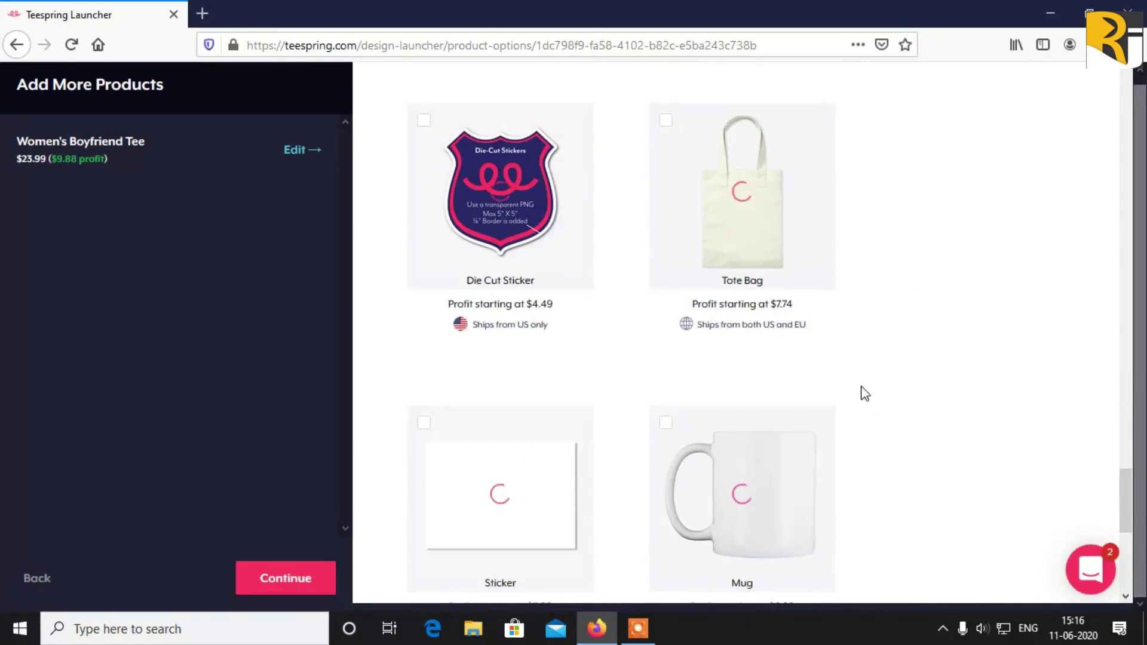
{"action": "scroll", "coordinate": [862, 395], "scroll_direction": "down", "scroll_amount": 4}
{"action": "scroll", "coordinate": [846, 394], "scroll_direction": "down", "scroll_amount": 3}
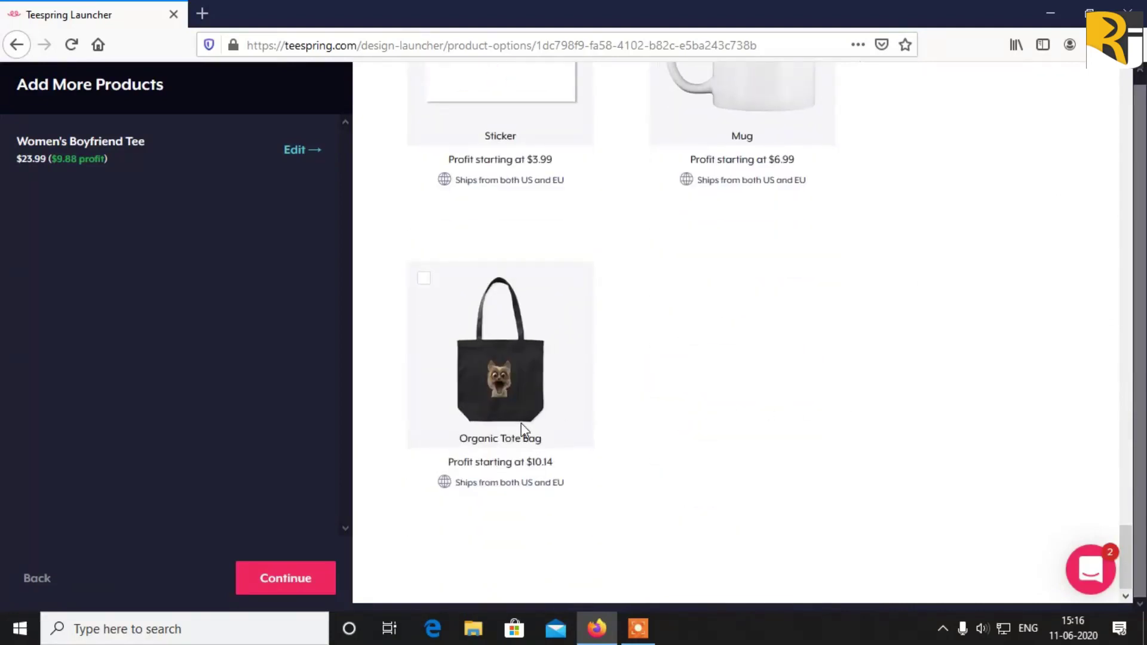
{"action": "scroll", "coordinate": [662, 449], "scroll_direction": "up", "scroll_amount": 15}
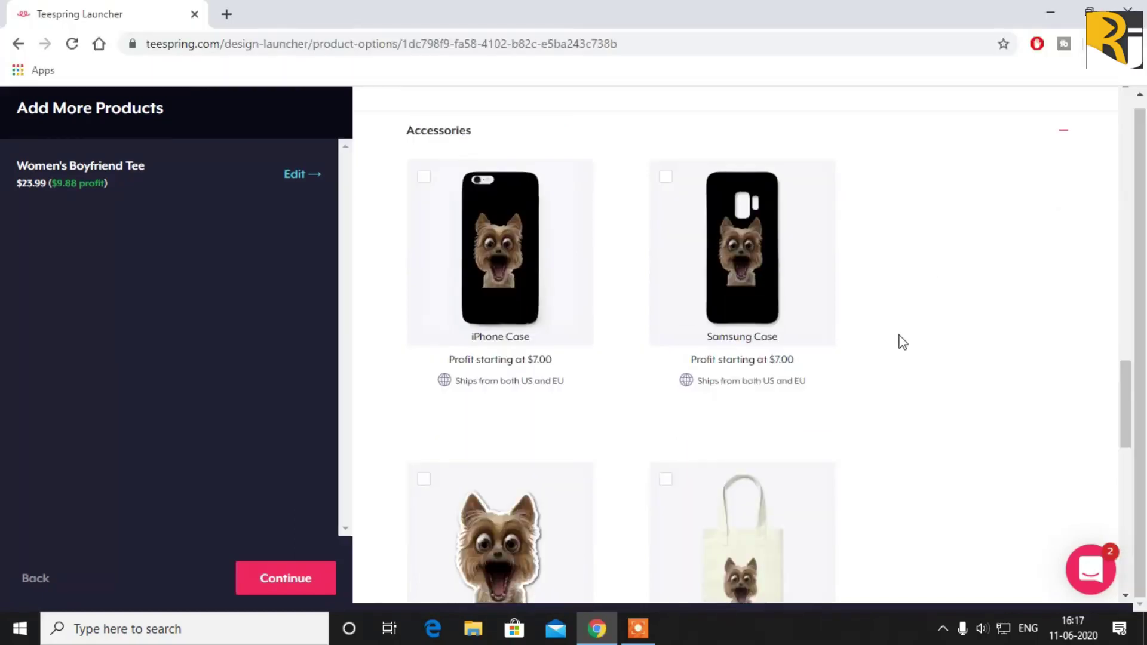
Step: Examine the dog design on the phone cases, die cut sticker and tote bag, and compare it with the apparel previews
{"action": "mouse_move", "coordinate": [843, 366]}
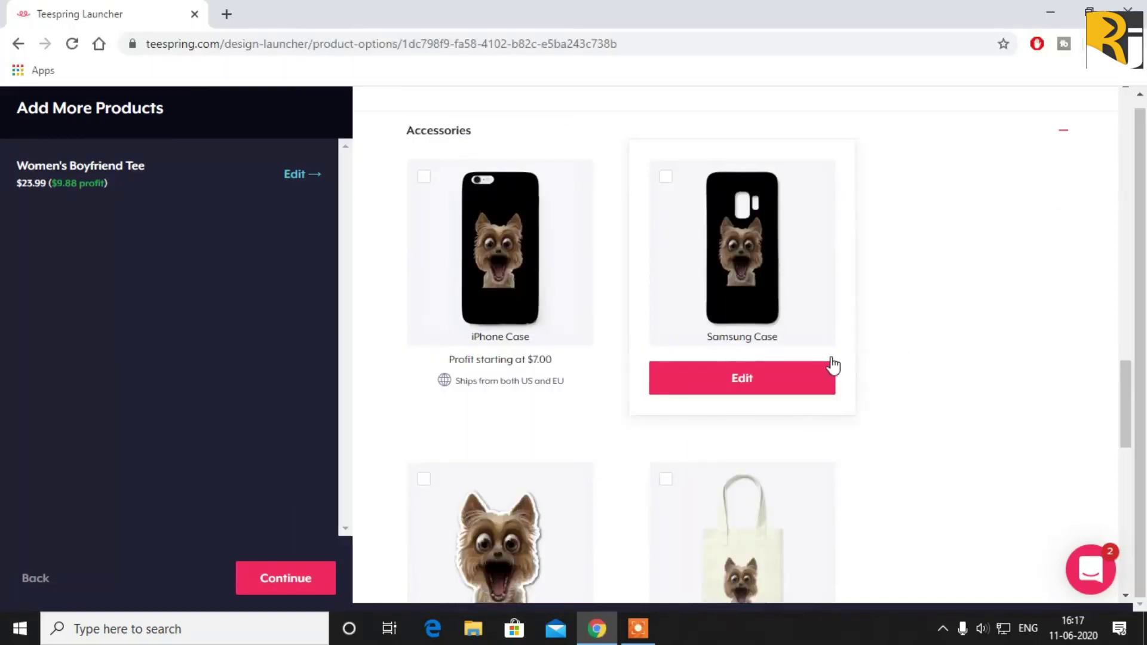
{"action": "scroll", "coordinate": [912, 366], "scroll_direction": "down", "scroll_amount": 3}
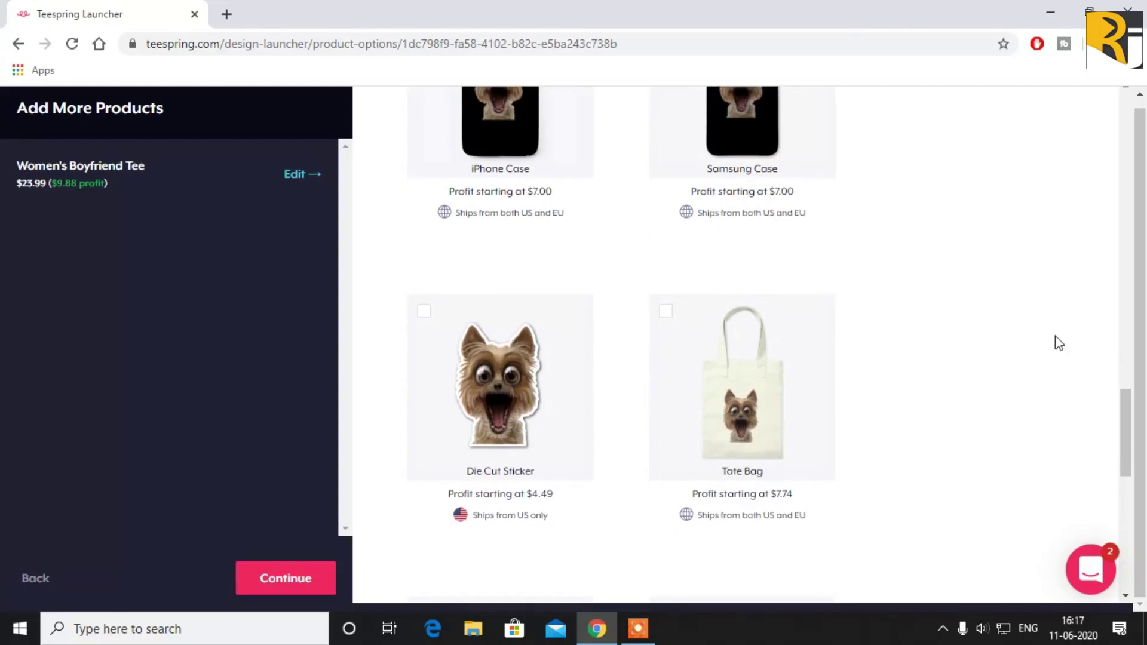
{"action": "mouse_move", "coordinate": [555, 520]}
{"action": "mouse_move", "coordinate": [842, 494]}
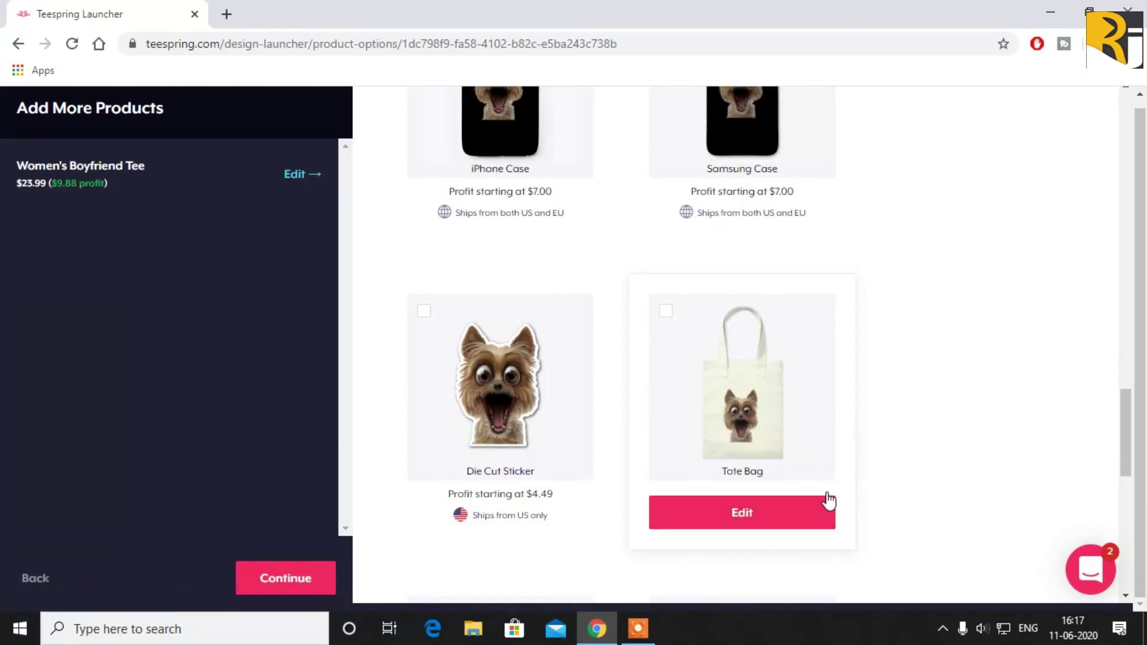
{"action": "scroll", "coordinate": [830, 493], "scroll_direction": "up", "scroll_amount": 10}
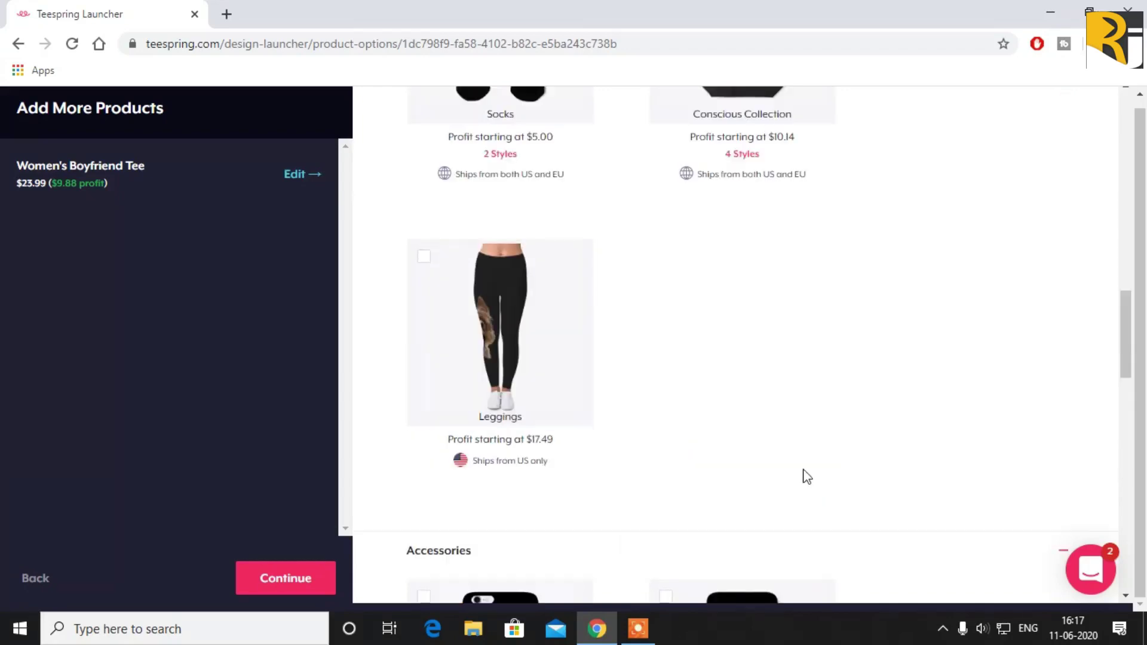
{"action": "scroll", "coordinate": [806, 476], "scroll_direction": "down", "scroll_amount": 5}
{"action": "scroll", "coordinate": [801, 475], "scroll_direction": "up", "scroll_amount": 5}
{"action": "scroll", "coordinate": [621, 489], "scroll_direction": "up", "scroll_amount": 15}
{"action": "scroll", "coordinate": [637, 500], "scroll_direction": "down", "scroll_amount": 14}
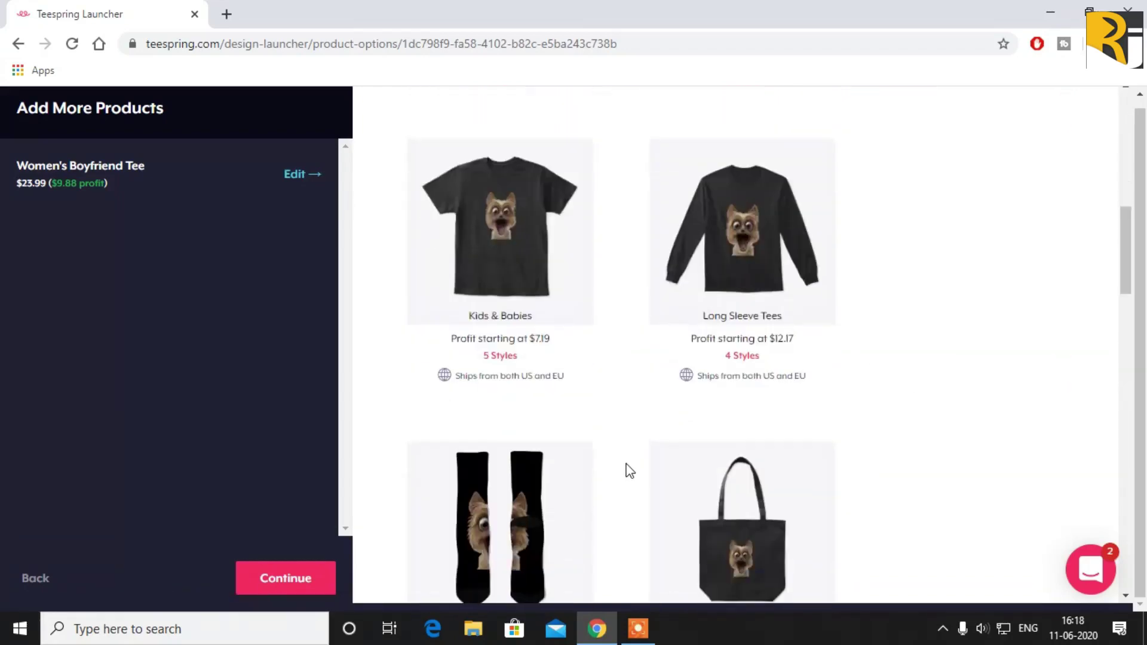
Step: Keep only the Women's Boyfriend Tee, adding no extra products, and proceed to creating the listing
{"action": "scroll", "coordinate": [632, 472], "scroll_direction": "down", "scroll_amount": 5}
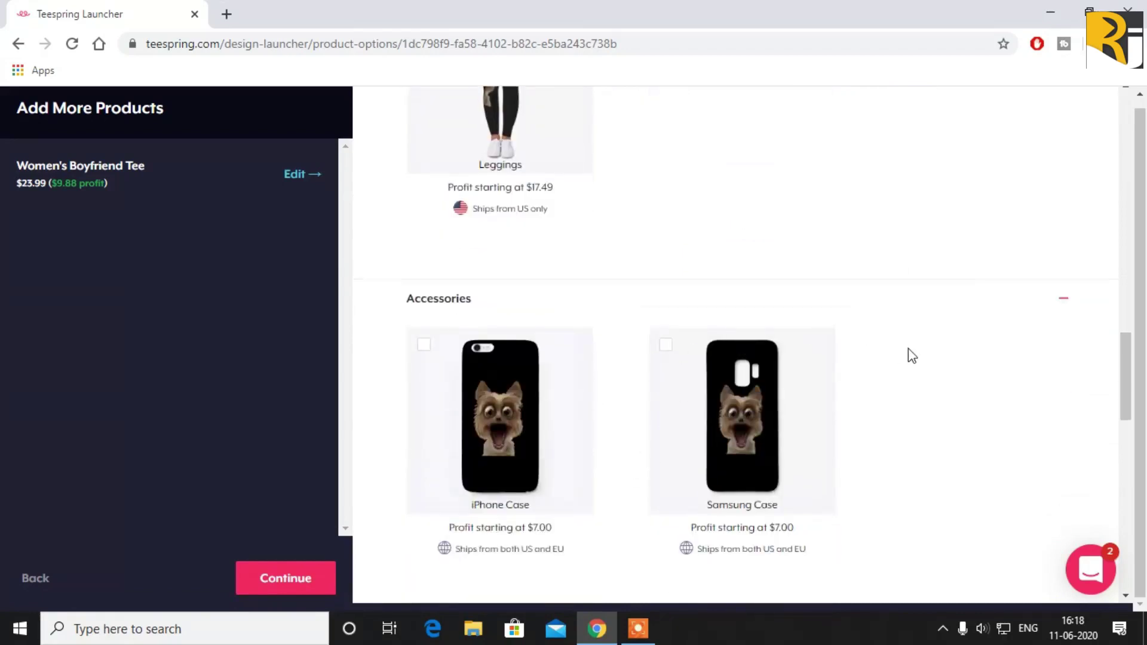
{"action": "scroll", "coordinate": [911, 355], "scroll_direction": "down", "scroll_amount": 4}
{"action": "scroll", "coordinate": [912, 354], "scroll_direction": "down", "scroll_amount": 5}
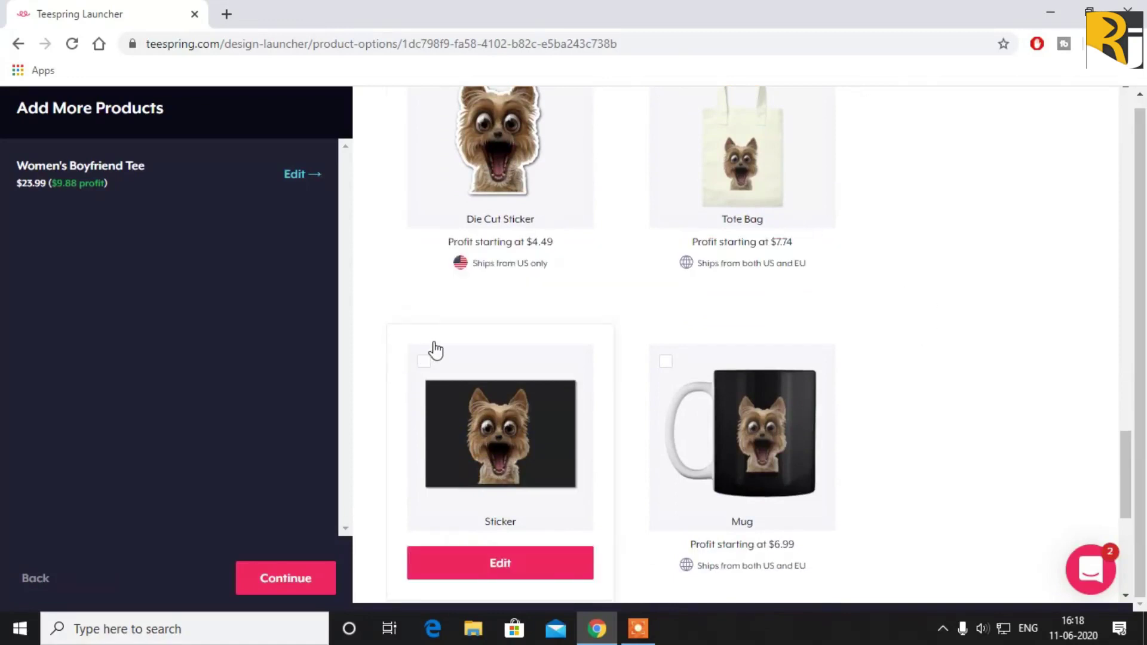
{"action": "left_click", "coordinate": [281, 579]}
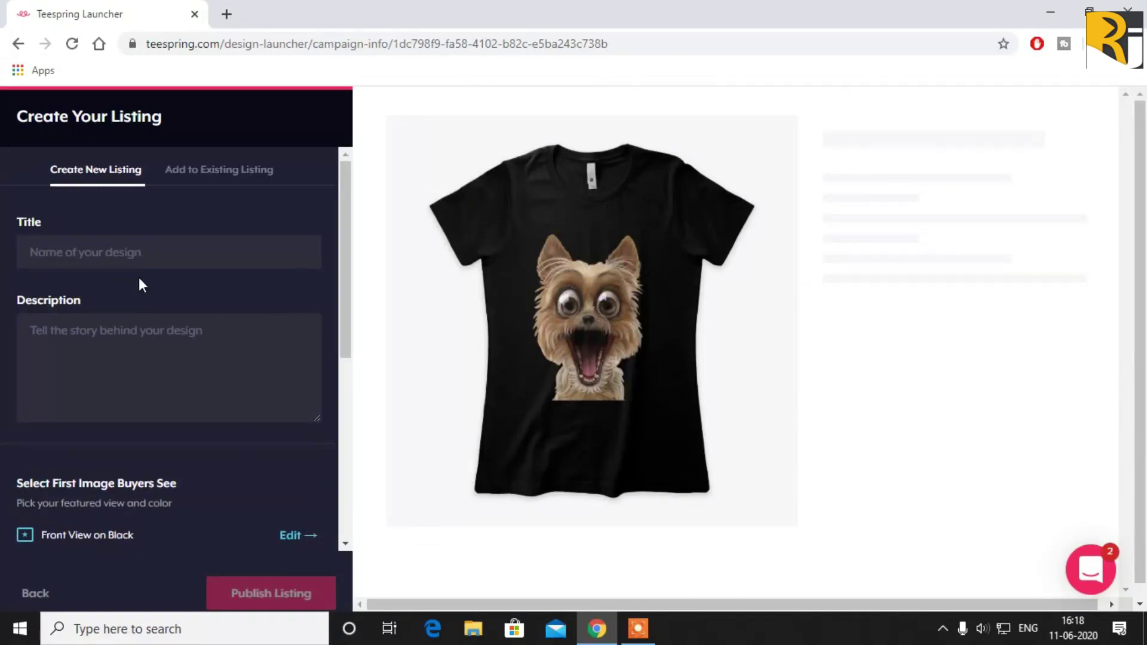
Step: Look over the listing form and title the new listing "Cute Puppy T-shirt"
{"action": "scroll", "coordinate": [139, 277], "scroll_direction": "down", "scroll_amount": 5}
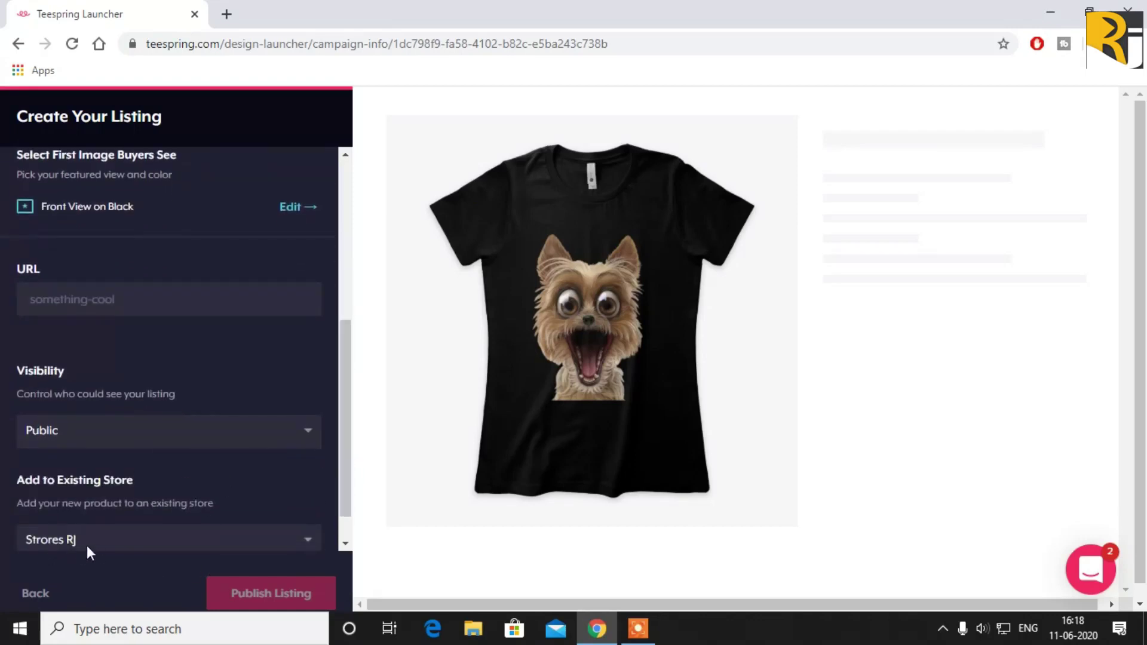
{"action": "scroll", "coordinate": [102, 543], "scroll_direction": "up", "scroll_amount": 5}
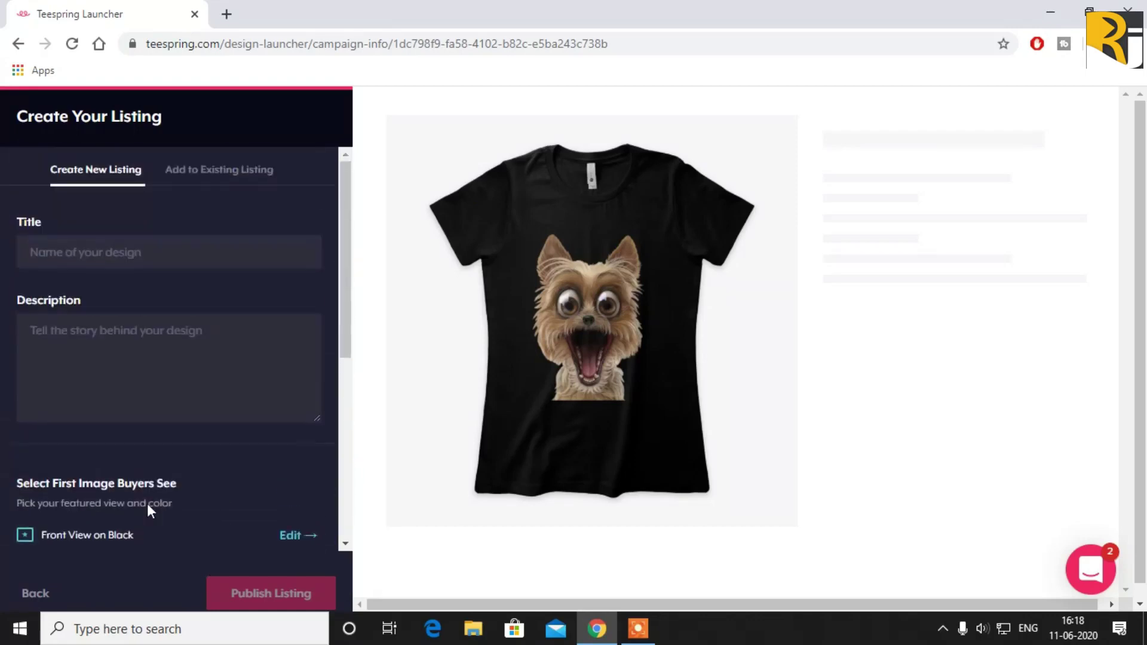
{"action": "left_click", "coordinate": [76, 256]}
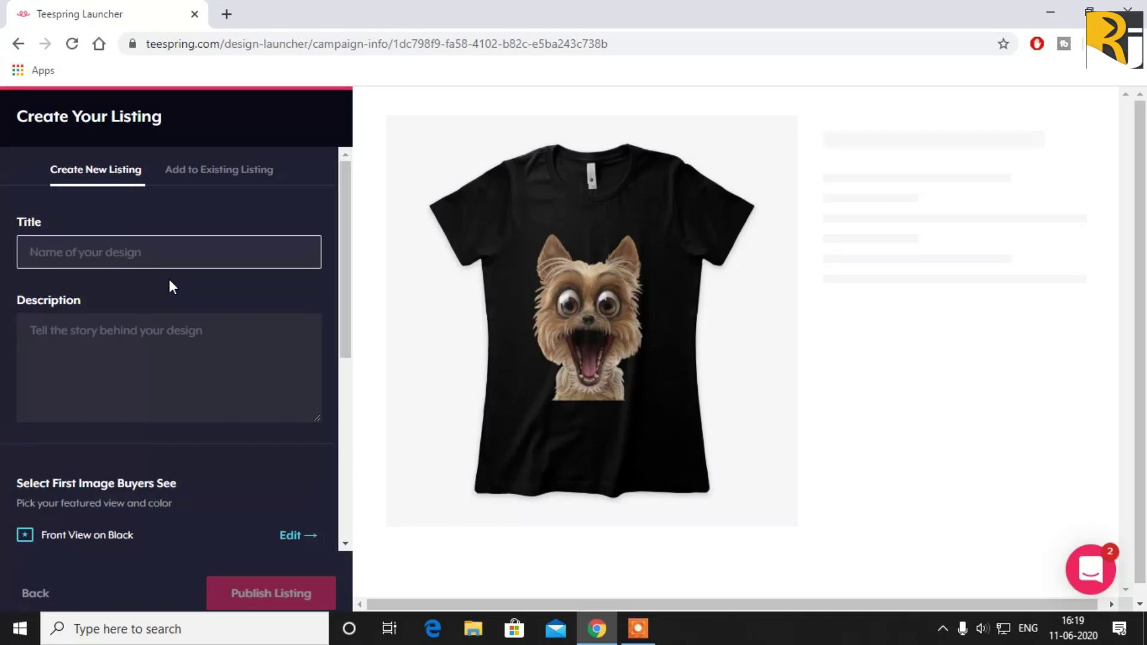
{"action": "type", "text": "Cute Puppy G"}
{"action": "key", "text": "BackSpace"}
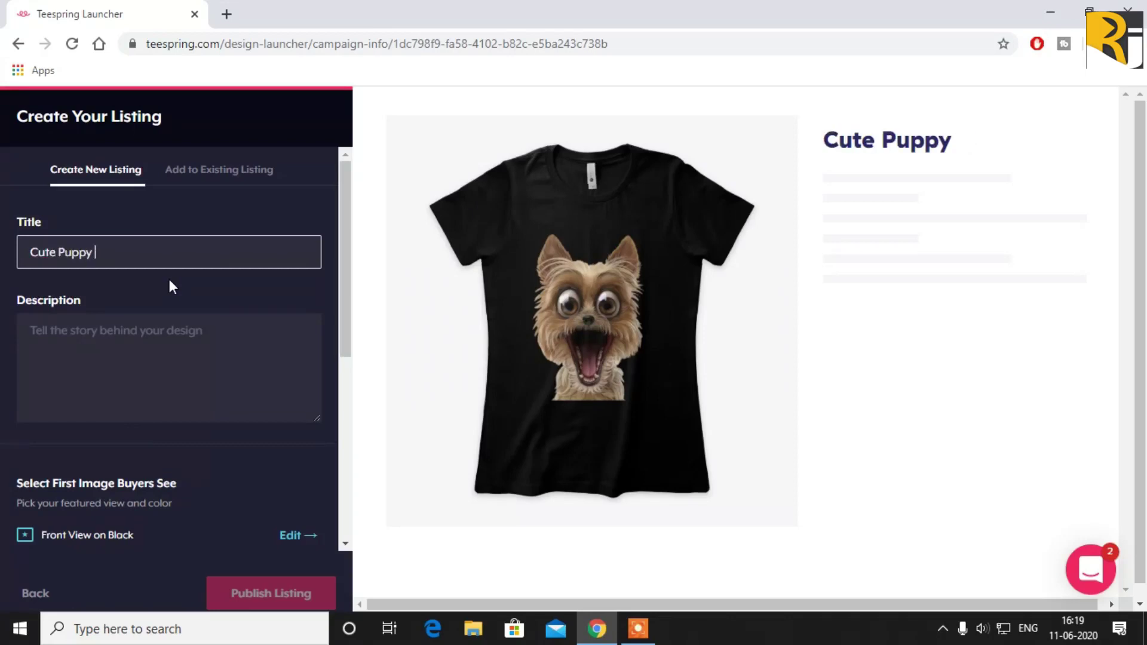
{"action": "type", "text": "T-shirt"}
Step: Paste the copied product details, starting with "Online T-Shirt for Men", into the listing's description
{"action": "left_click", "coordinate": [177, 356]}
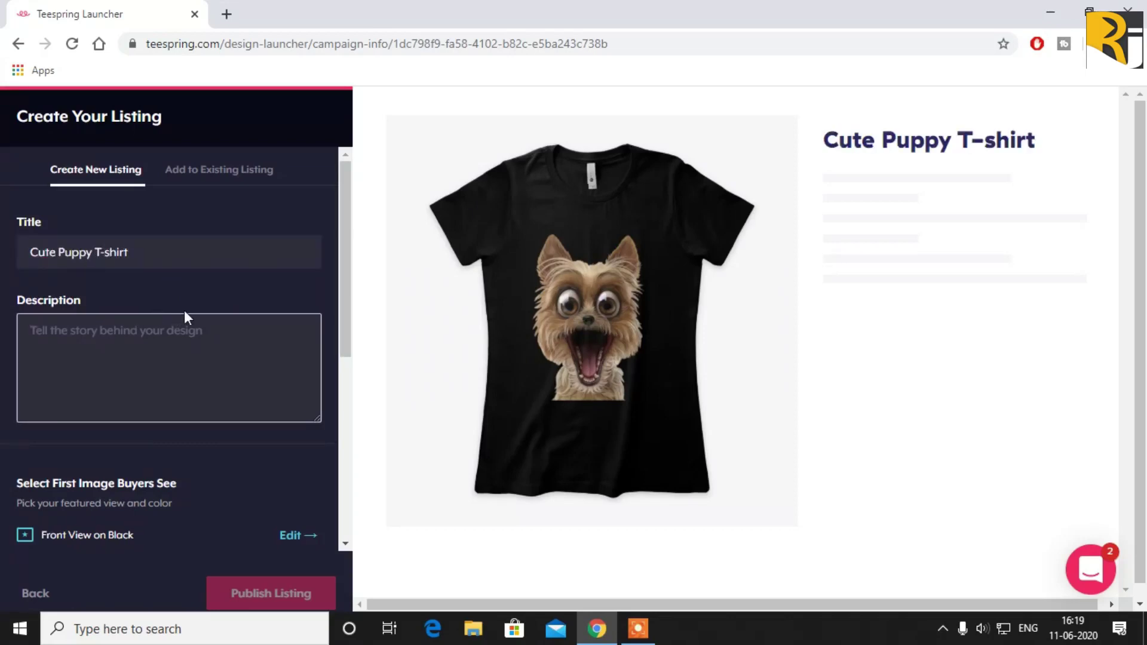
{"action": "left_click", "coordinate": [113, 330]}
{"action": "left_click", "coordinate": [86, 334]}
{"action": "right_click", "coordinate": [84, 335]}
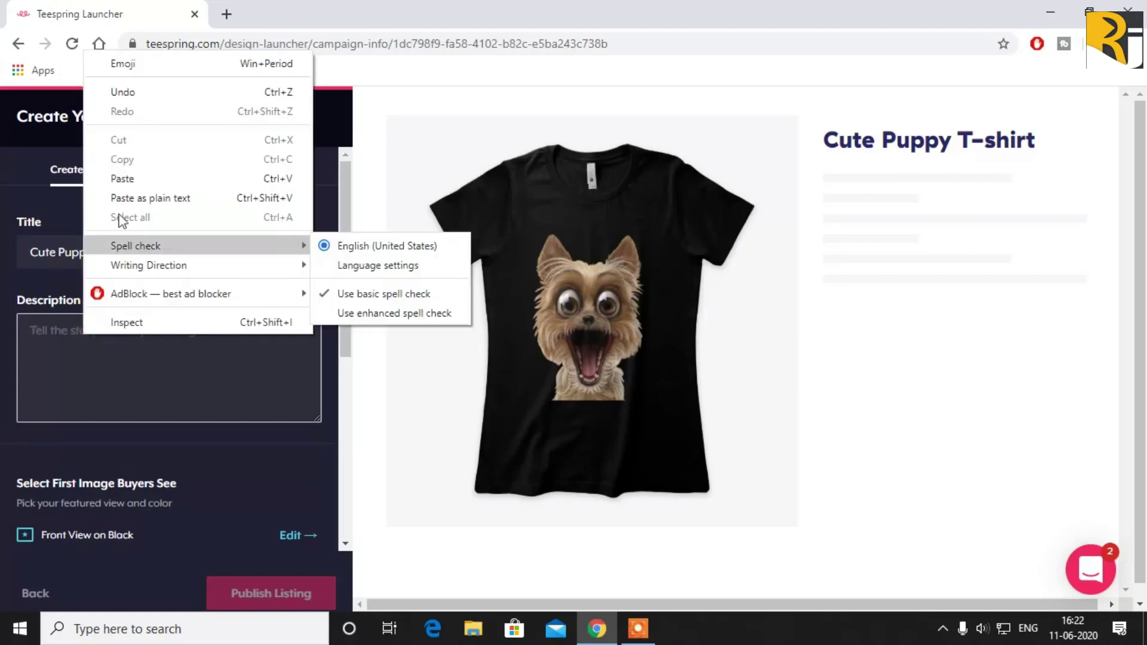
{"action": "left_click", "coordinate": [126, 181]}
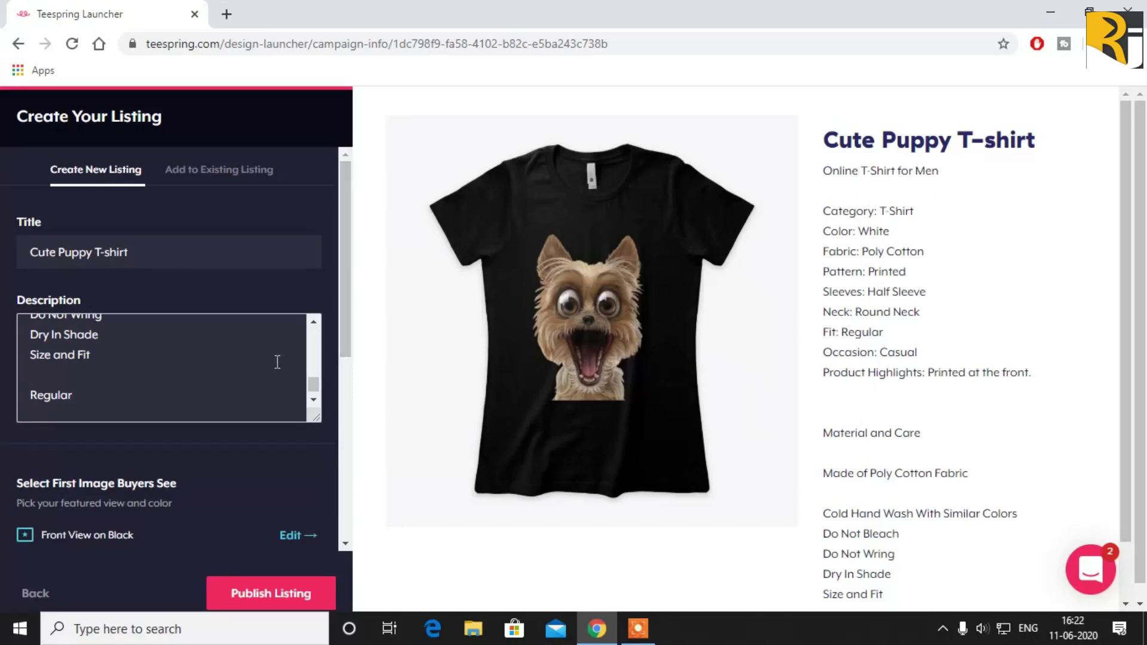
Step: Change the color stated in the listing's description to Black
{"action": "scroll", "coordinate": [313, 388], "scroll_direction": "up", "scroll_amount": 6}
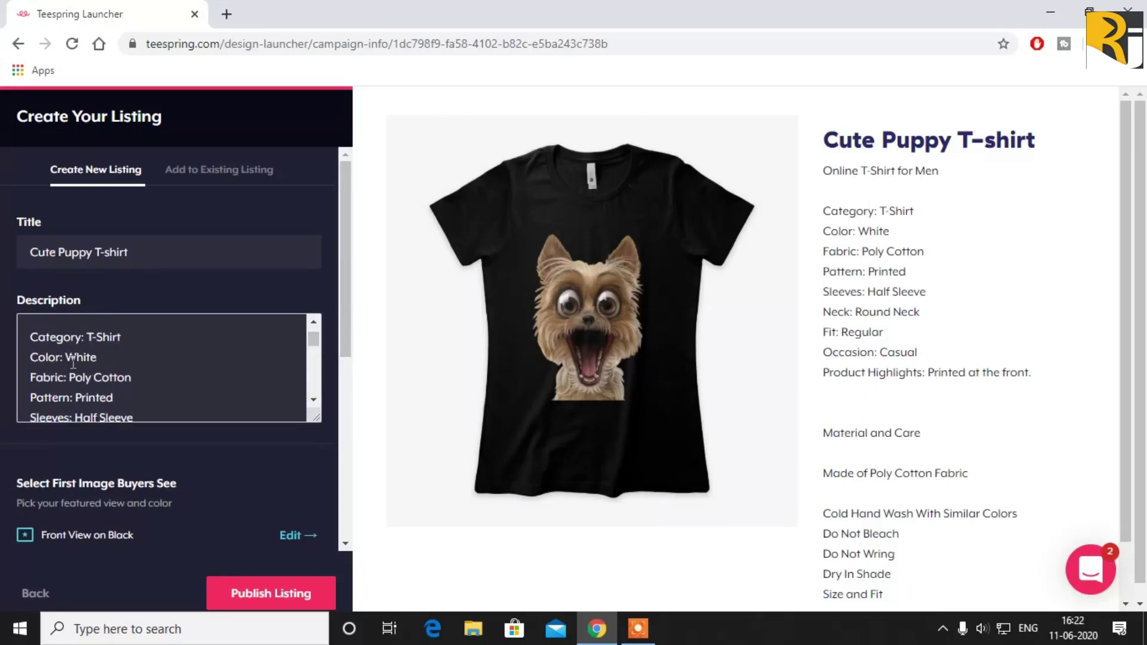
{"action": "left_click_drag", "start_coordinate": [64, 358], "coordinate": [113, 357]}
{"action": "key", "text": "BackSpace"}
{"action": "type", "text": "Black"}
Step: Remove the word "Regular" beneath "Size and Fit" at the end of the description and publish the listing
{"action": "scroll", "coordinate": [174, 383], "scroll_direction": "down", "scroll_amount": 2}
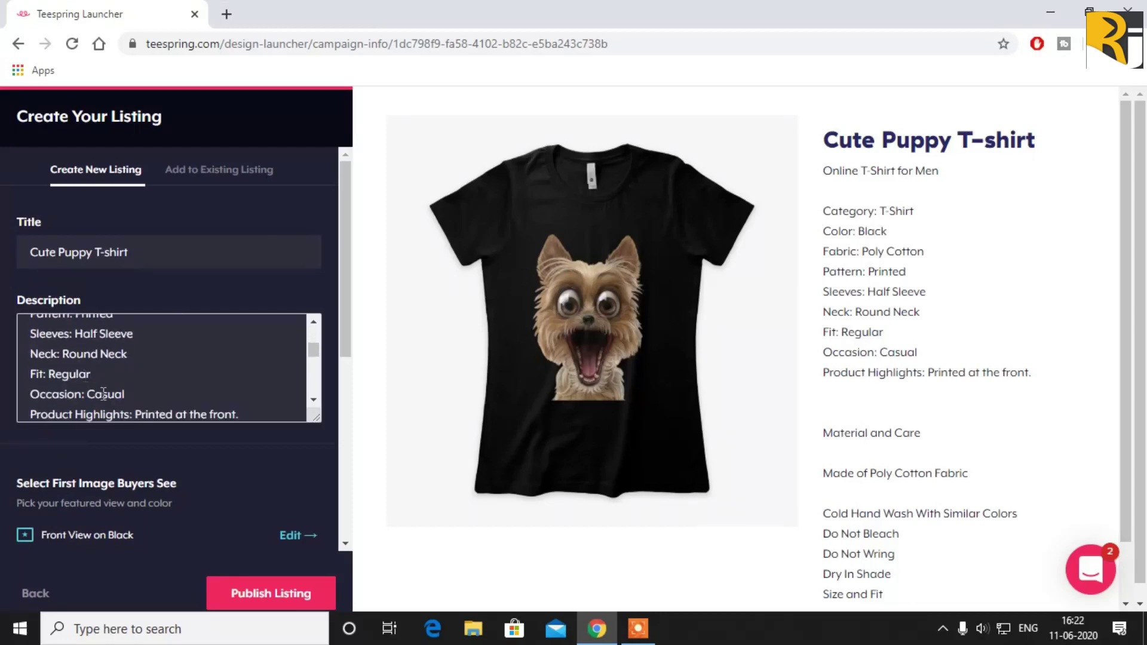
{"action": "scroll", "coordinate": [158, 397], "scroll_direction": "down", "scroll_amount": 2}
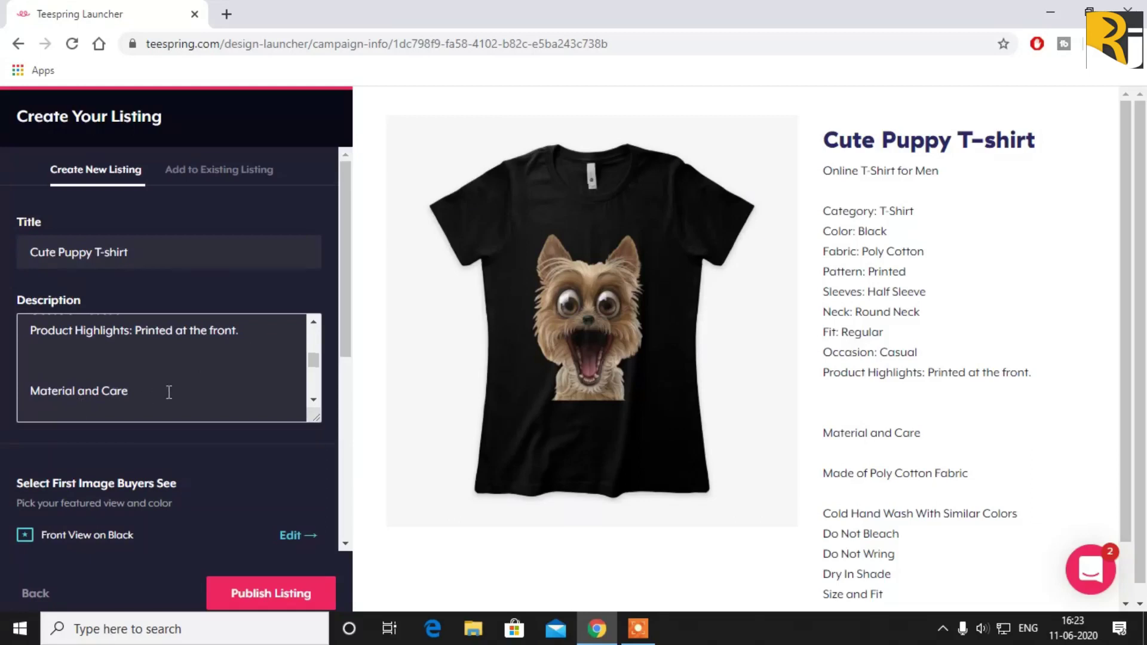
{"action": "scroll", "coordinate": [169, 392], "scroll_direction": "down", "scroll_amount": 2}
{"action": "scroll", "coordinate": [120, 404], "scroll_direction": "down", "scroll_amount": 5}
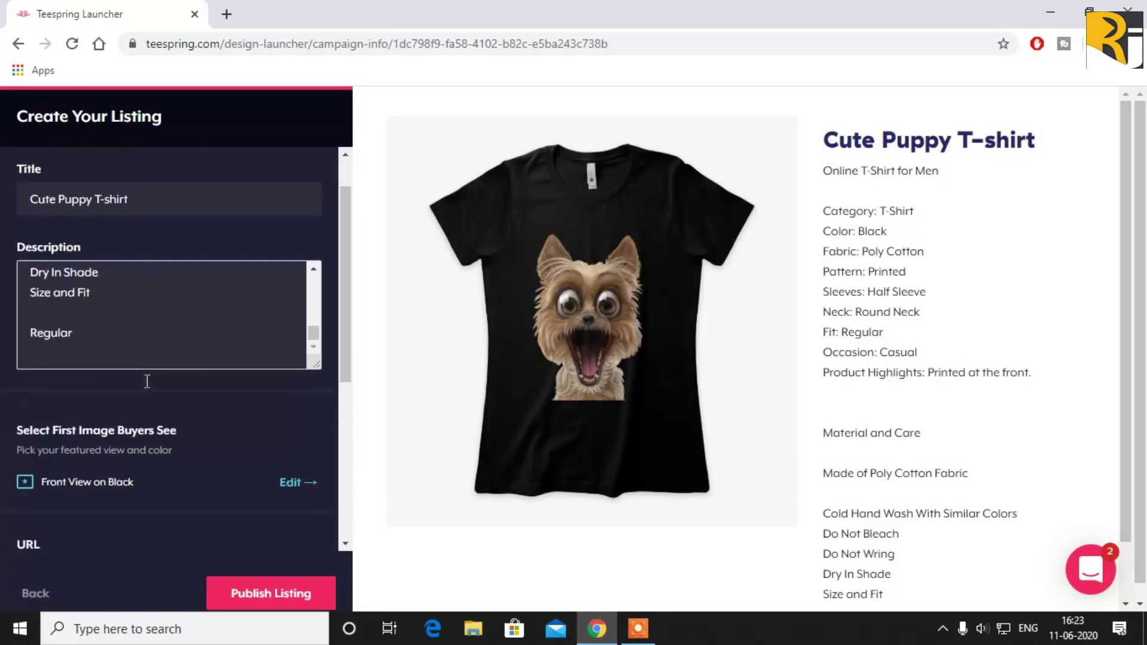
{"action": "scroll", "coordinate": [892, 394], "scroll_direction": "down", "scroll_amount": 1}
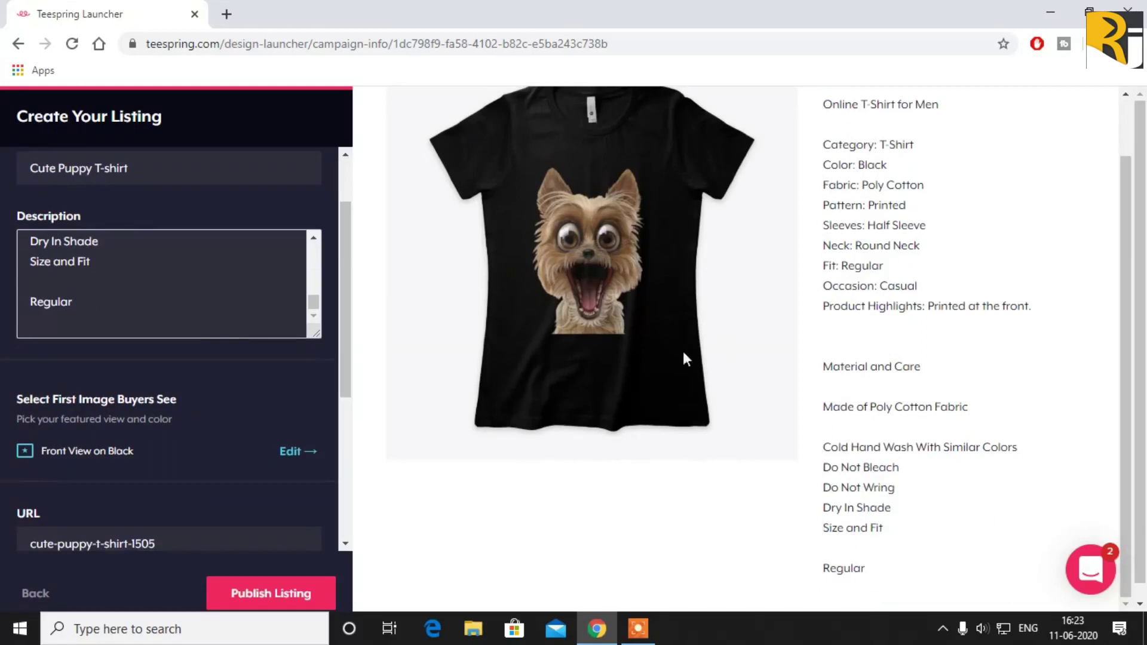
{"action": "left_click", "coordinate": [32, 299]}
{"action": "key", "text": "Delete"}
{"action": "key", "text": "Delete"}
{"action": "key", "text": "Delete"}
{"action": "key", "text": "Delete"}
{"action": "key", "text": "Delete"}
{"action": "key", "text": "Delete"}
{"action": "key", "text": "Delete"}
{"action": "scroll", "coordinate": [642, 406], "scroll_direction": "down", "scroll_amount": 1}
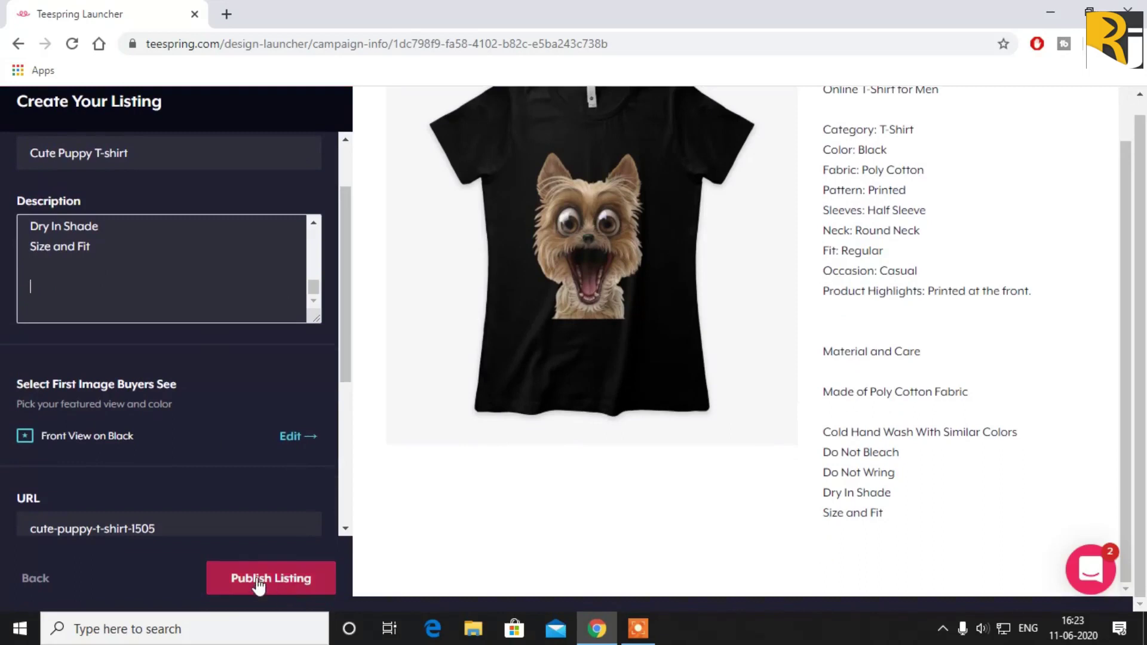
{"action": "left_click", "coordinate": [277, 580]}
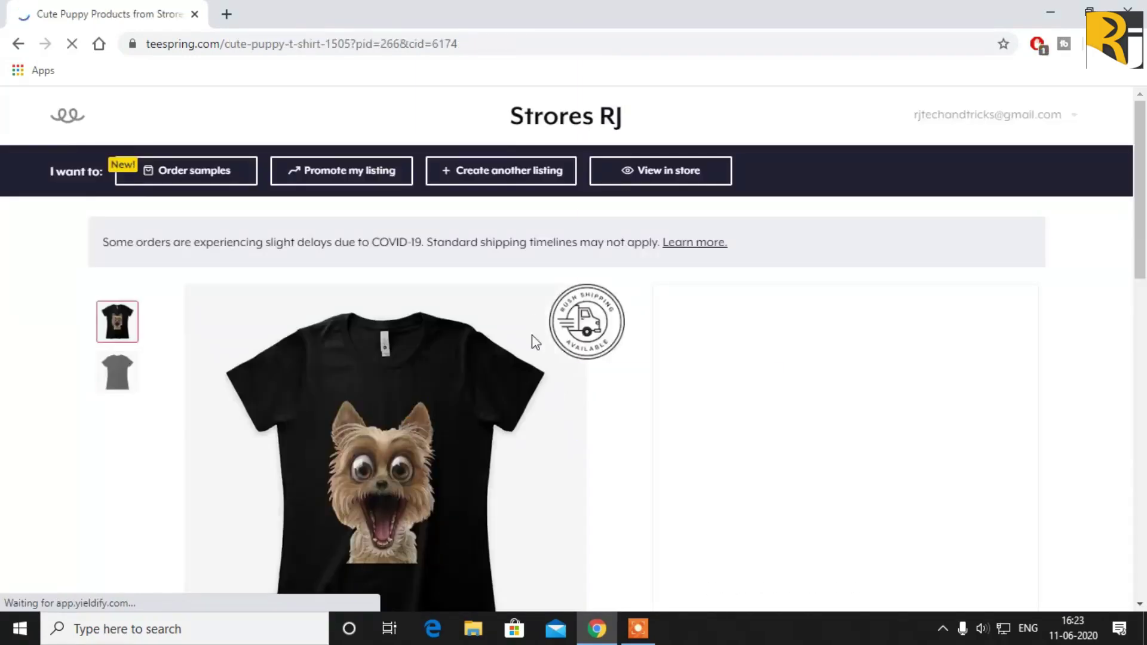
Step: Review the published Cute Puppy T-shirt page, checking the size options, the front and back views and the description
{"action": "mouse_move", "coordinate": [600, 315]}
{"action": "scroll", "coordinate": [603, 376], "scroll_direction": "down", "scroll_amount": 5}
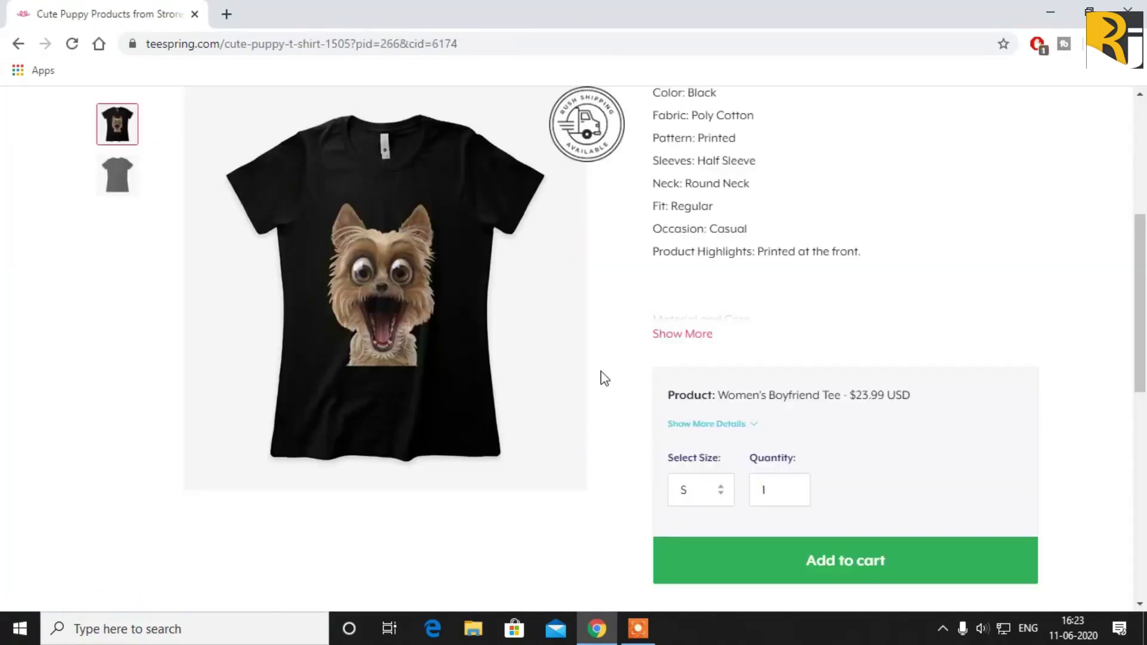
{"action": "left_click", "coordinate": [724, 486]}
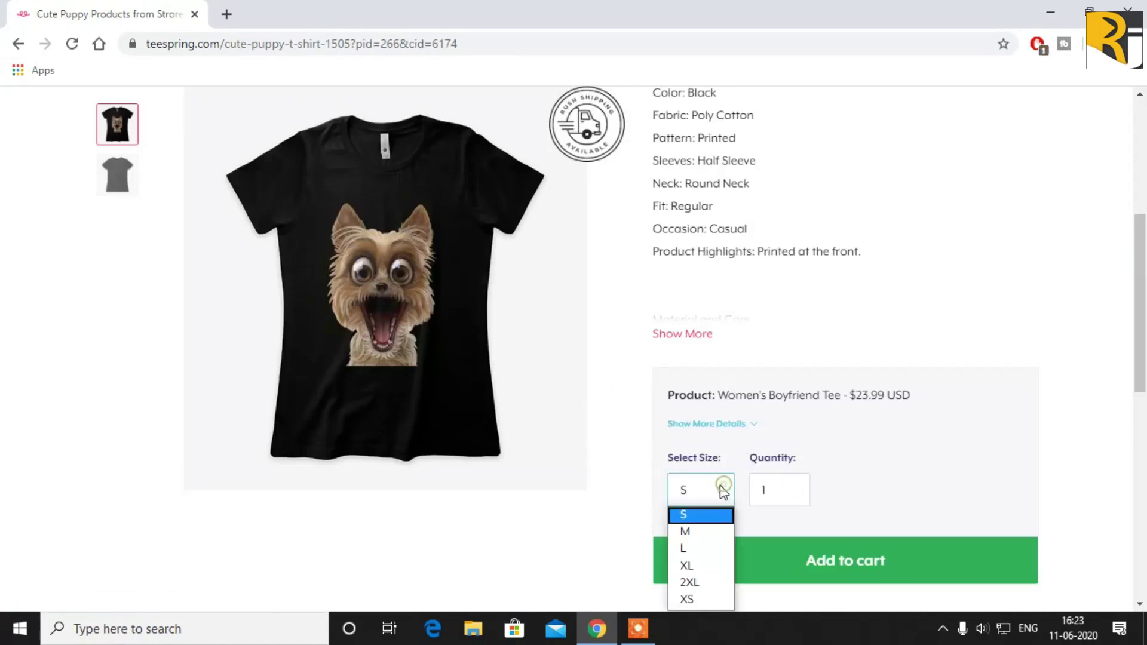
{"action": "left_click", "coordinate": [721, 490]}
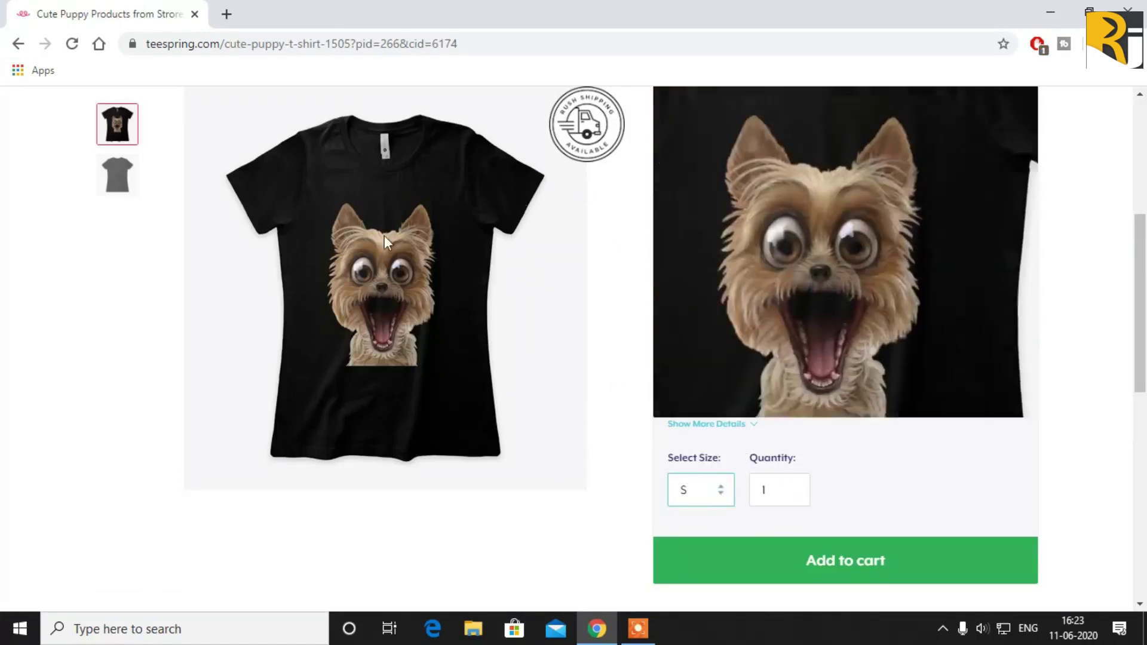
{"action": "left_click", "coordinate": [110, 185]}
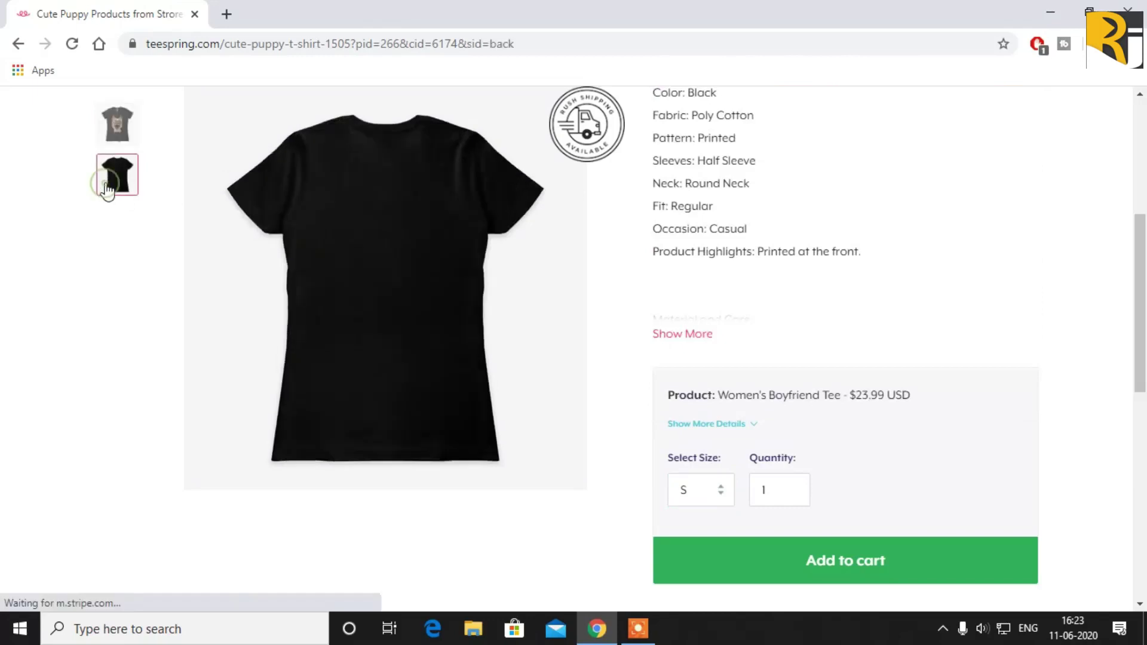
{"action": "left_click", "coordinate": [118, 127]}
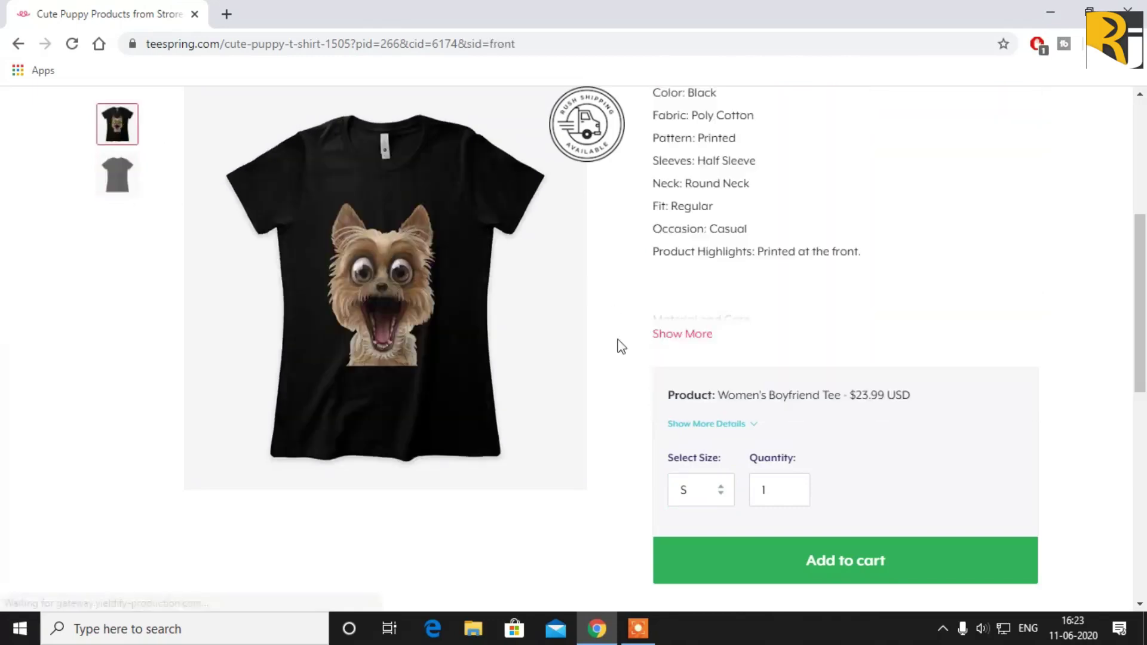
{"action": "left_click", "coordinate": [708, 492]}
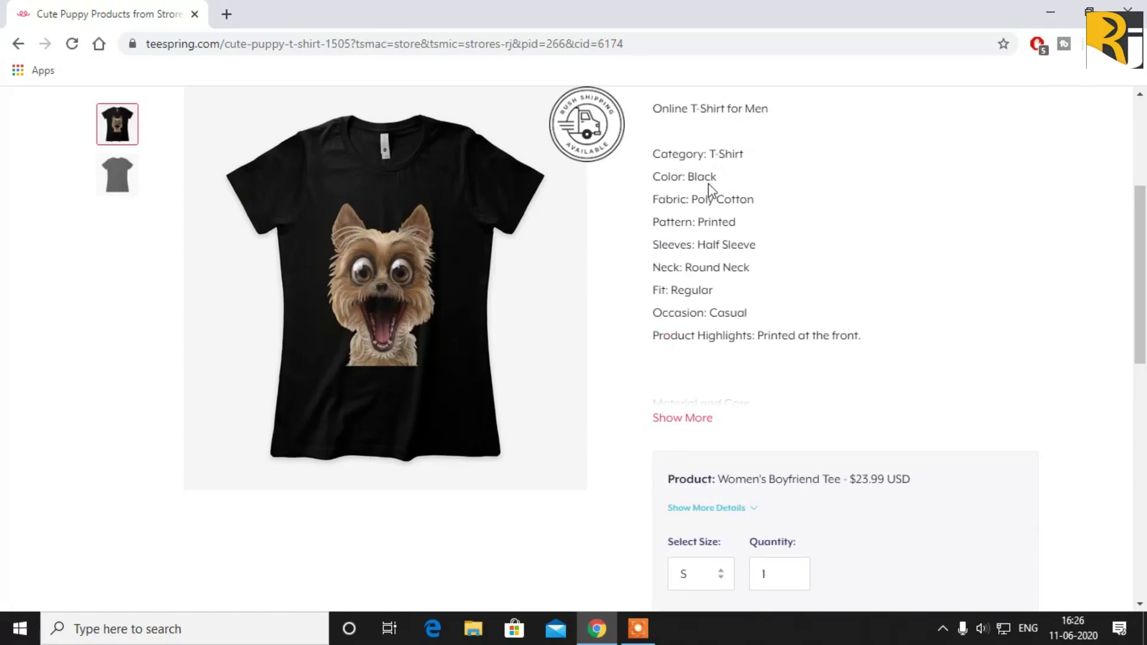
{"action": "scroll", "coordinate": [709, 221], "scroll_direction": "up", "scroll_amount": 5}
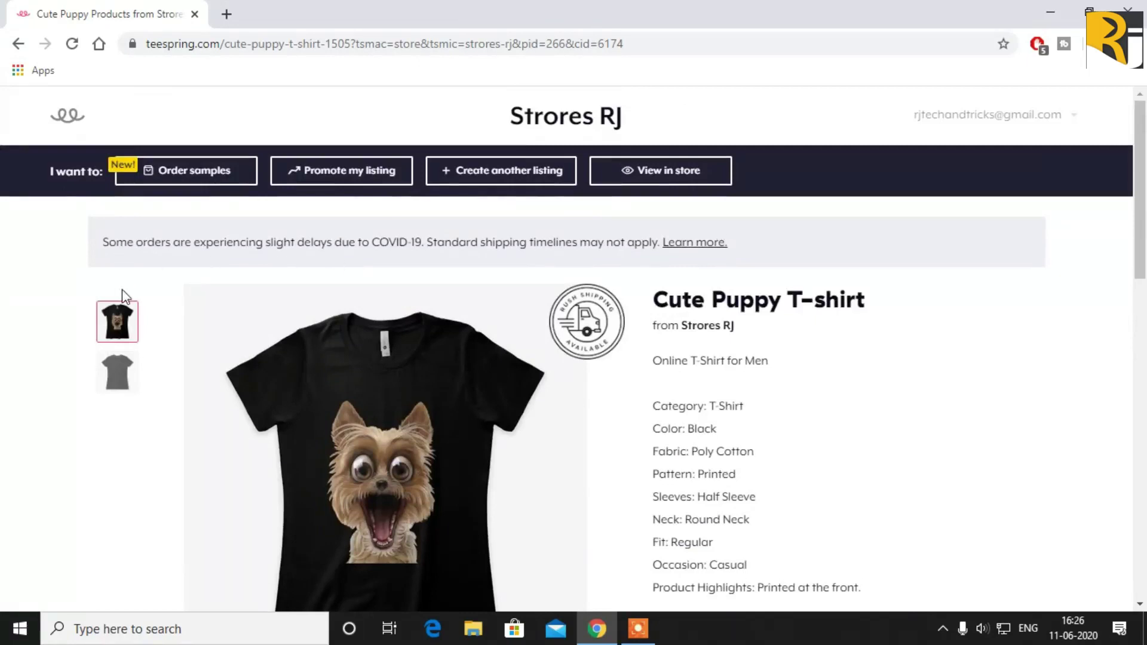
Step: Return to the store, go to the account's listings and open the Cute Puppy T-shirt listing for editing
{"action": "left_click", "coordinate": [17, 46]}
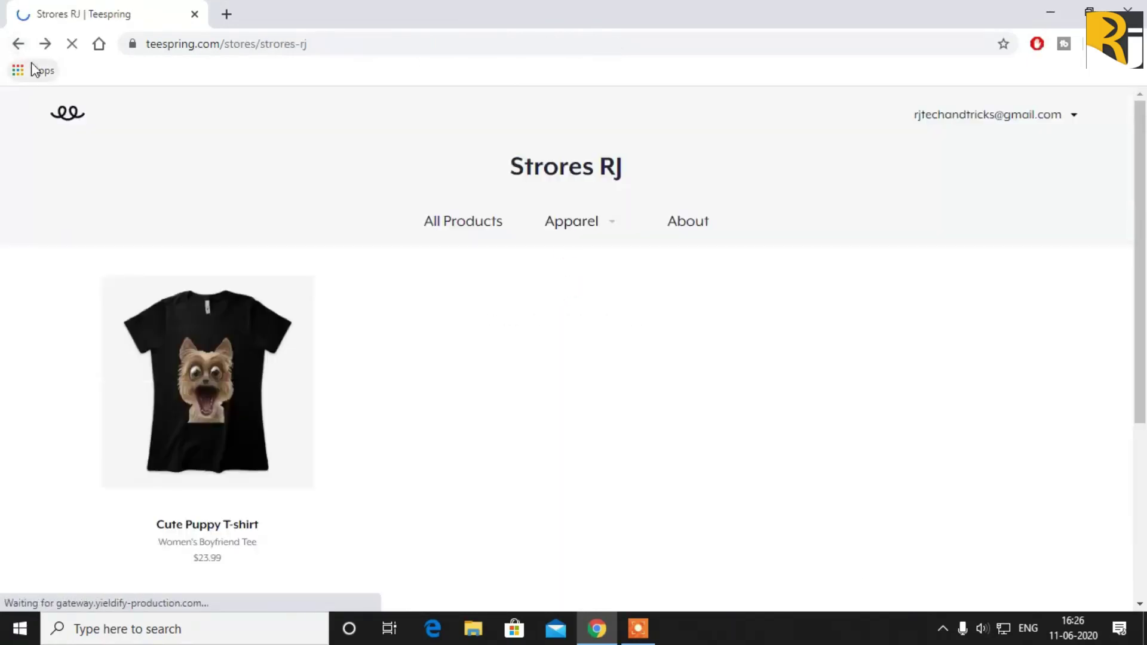
{"action": "left_click", "coordinate": [920, 129]}
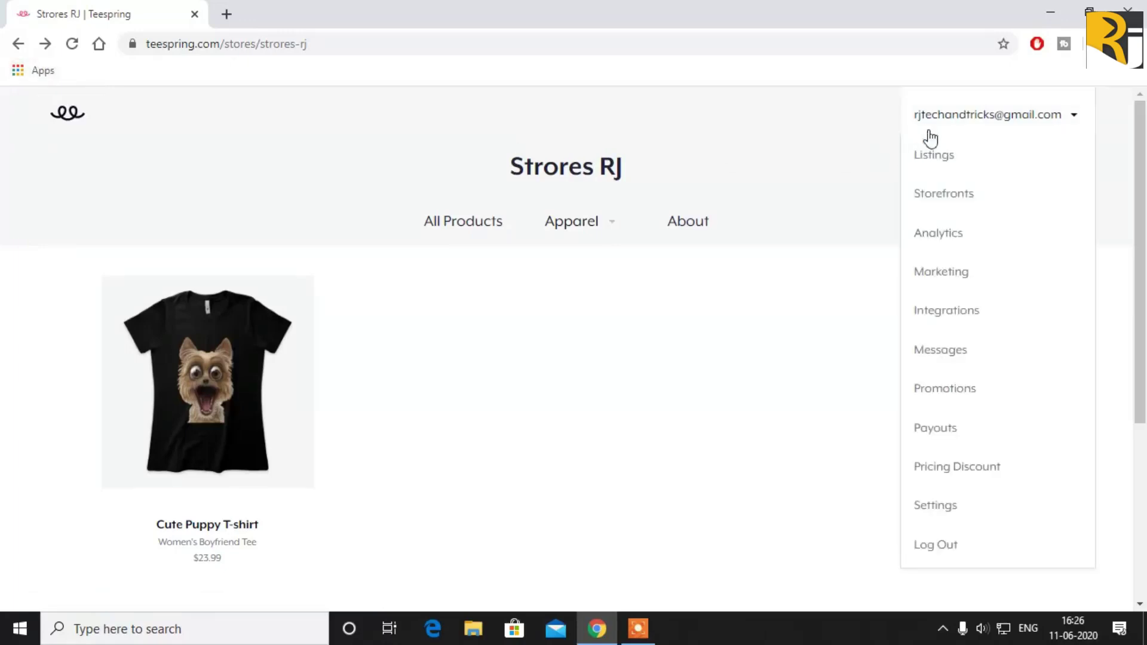
{"action": "left_click", "coordinate": [945, 204]}
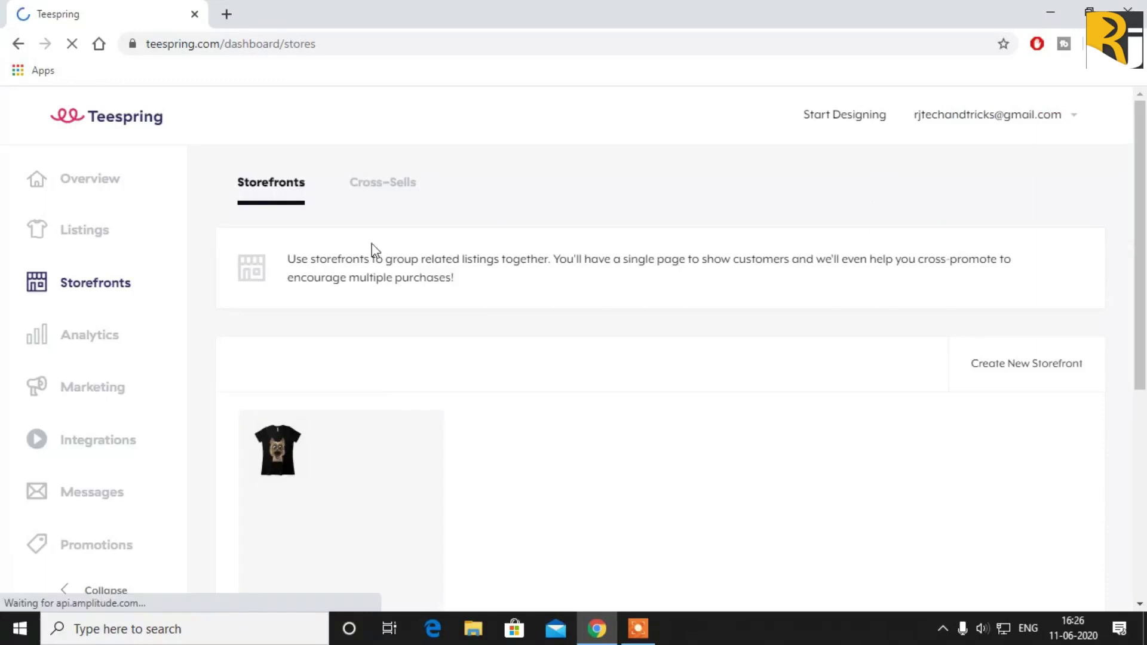
{"action": "left_click", "coordinate": [66, 237]}
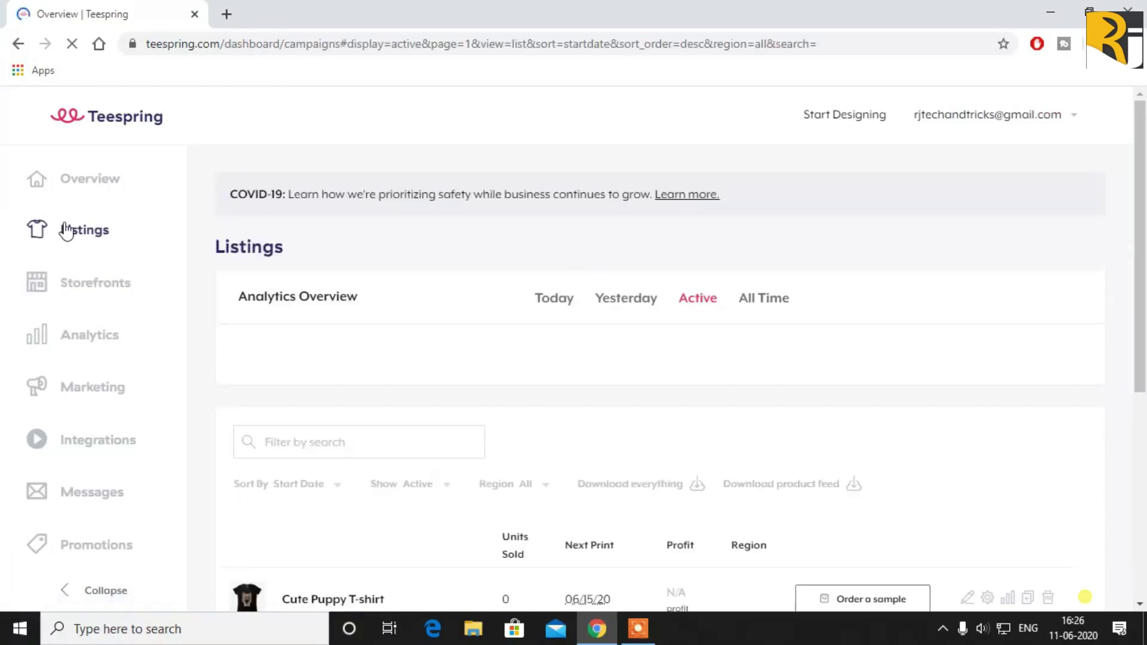
{"action": "scroll", "coordinate": [696, 382], "scroll_direction": "down", "scroll_amount": 3}
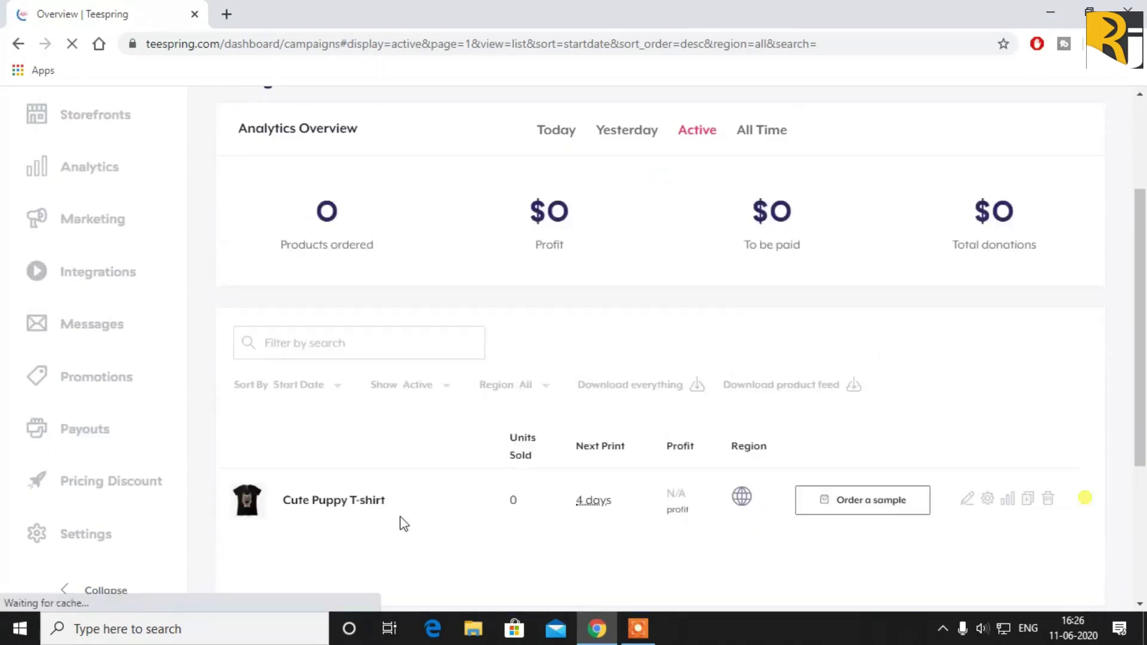
{"action": "left_click", "coordinate": [967, 500]}
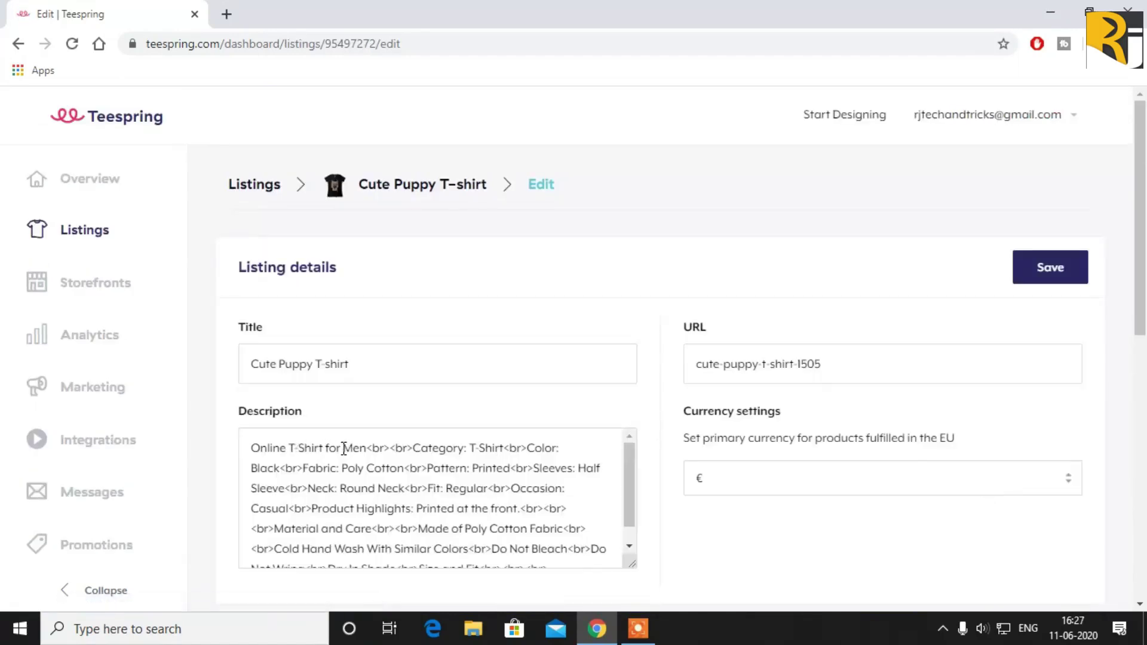
Step: Change the description's opening line to "Online T-Shirt for Women & Men" and save the listing
{"action": "left_click_drag", "start_coordinate": [344, 447], "coordinate": [360, 449]}
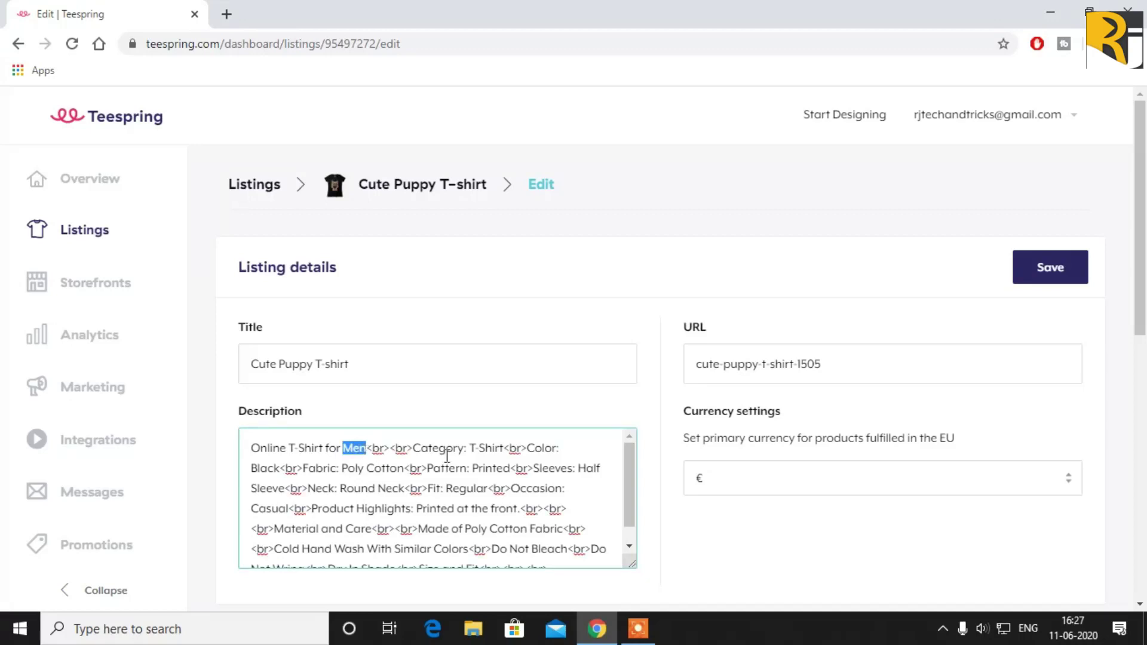
{"action": "key", "text": "BackSpace"}
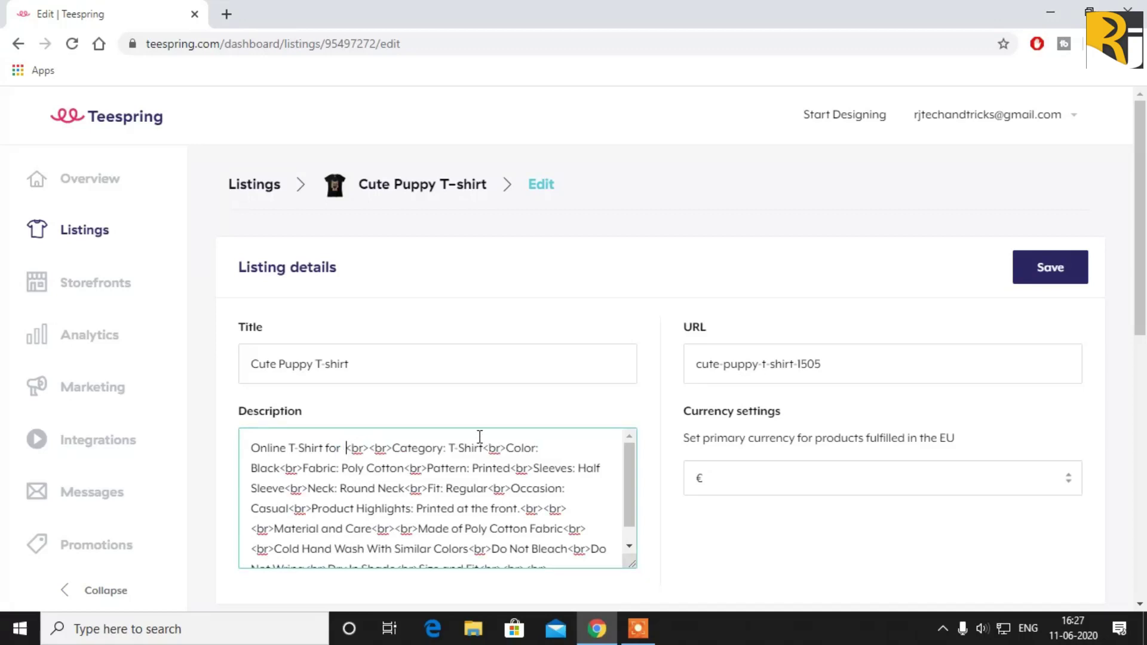
{"action": "type", "text": "Women"}
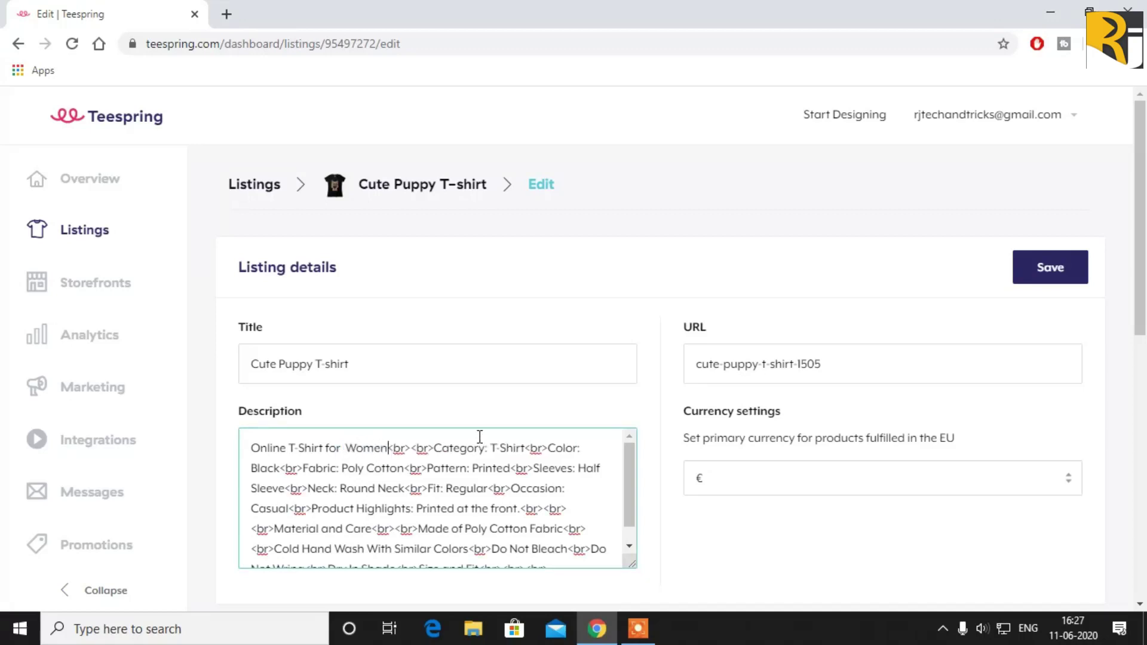
{"action": "type", "text": " & "}
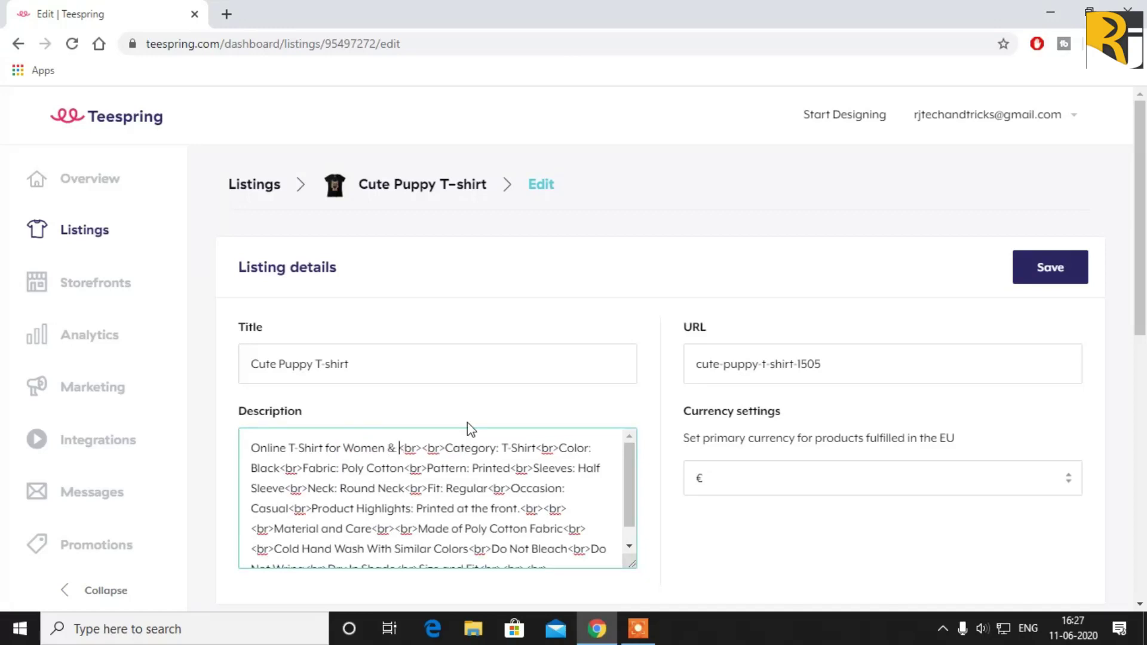
{"action": "type", "text": "Men"}
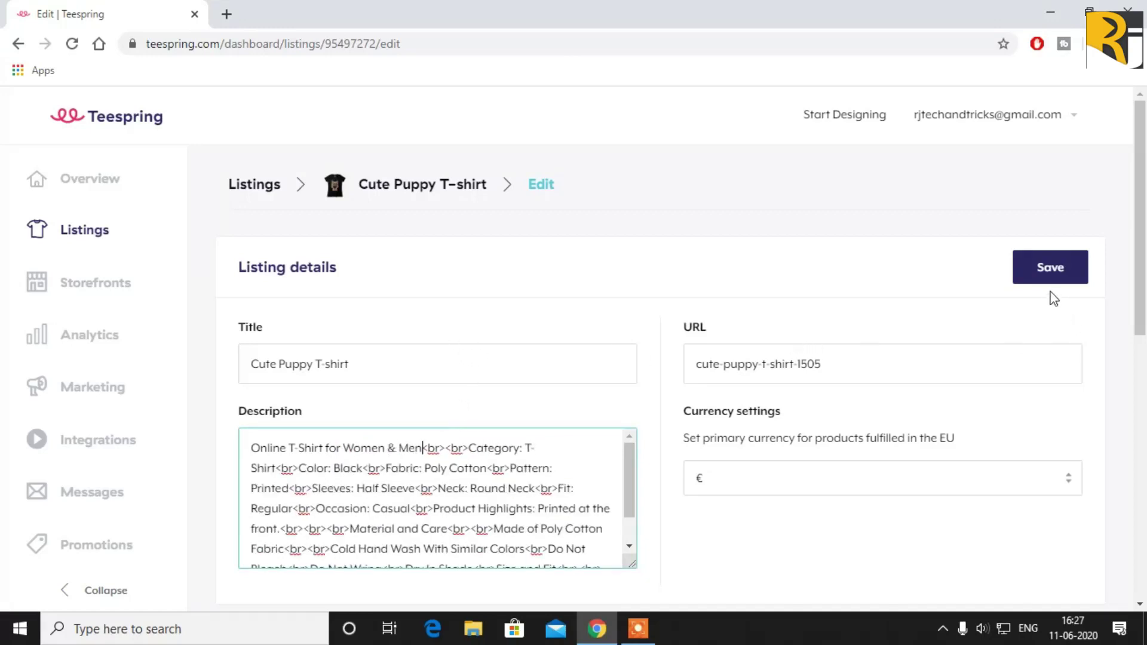
{"action": "left_click", "coordinate": [1051, 277]}
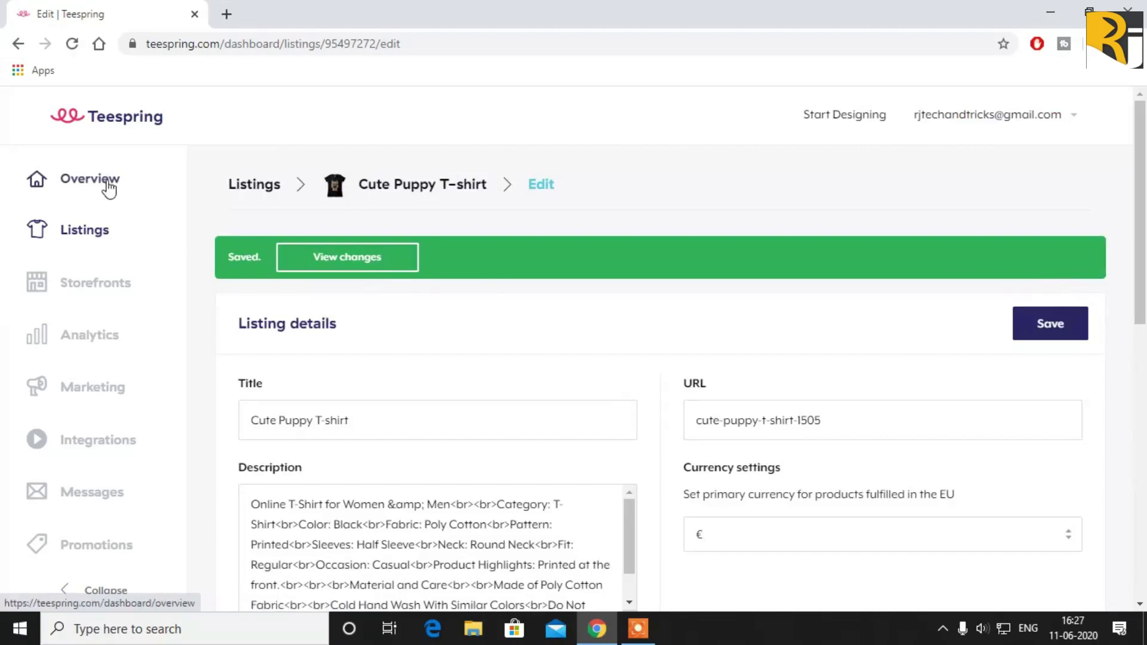
Step: View the Strores RJ storefront, open the Cute Puppy T-shirt page and check the edited description and product options
{"action": "left_click", "coordinate": [78, 286]}
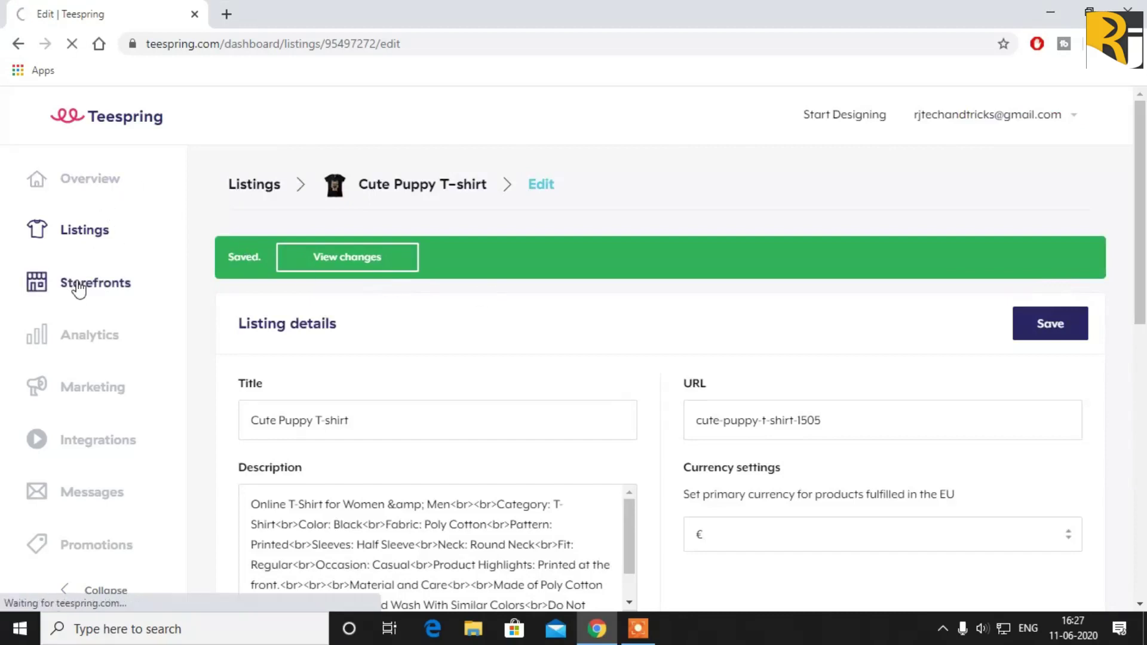
{"action": "mouse_move", "coordinate": [268, 463]}
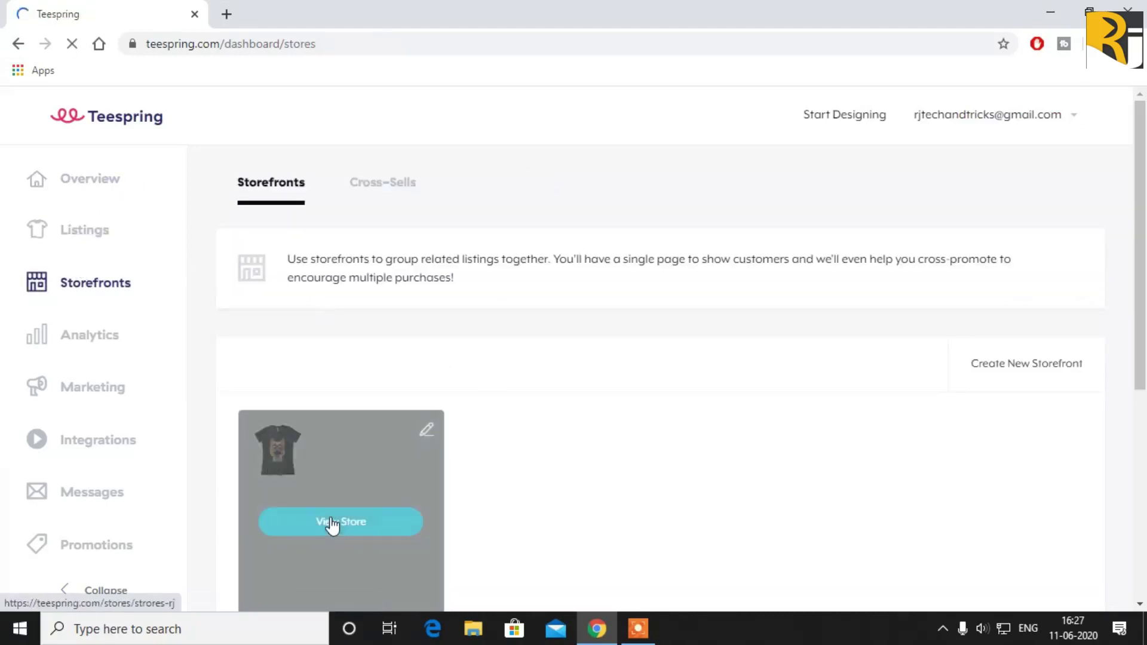
{"action": "left_click", "coordinate": [332, 525]}
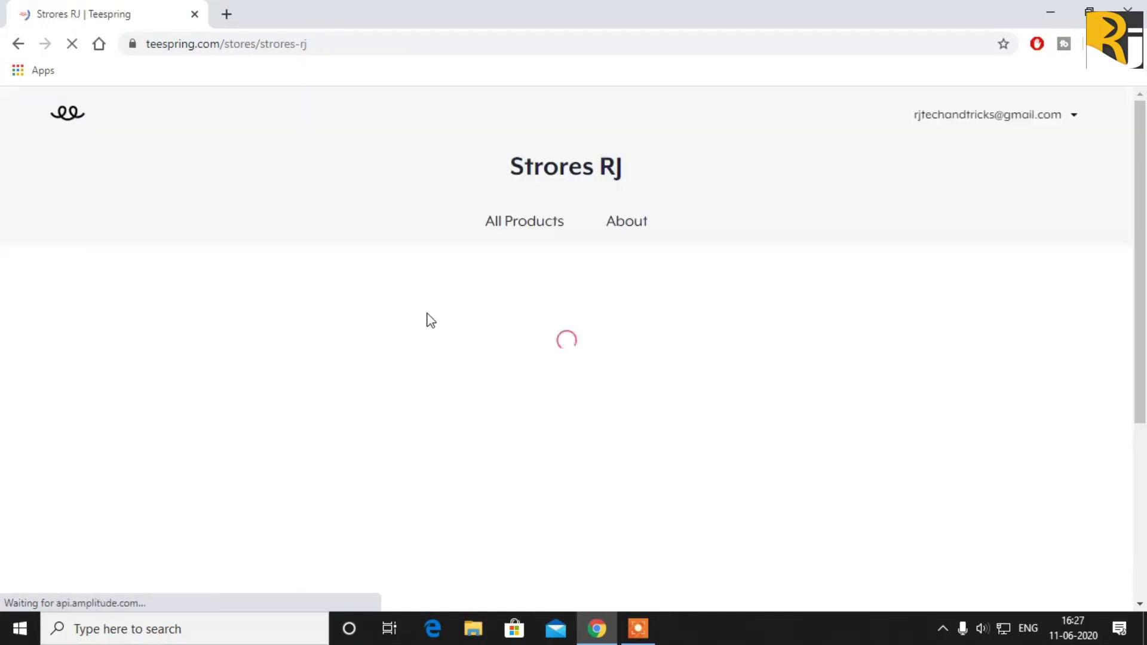
{"action": "left_click", "coordinate": [239, 385]}
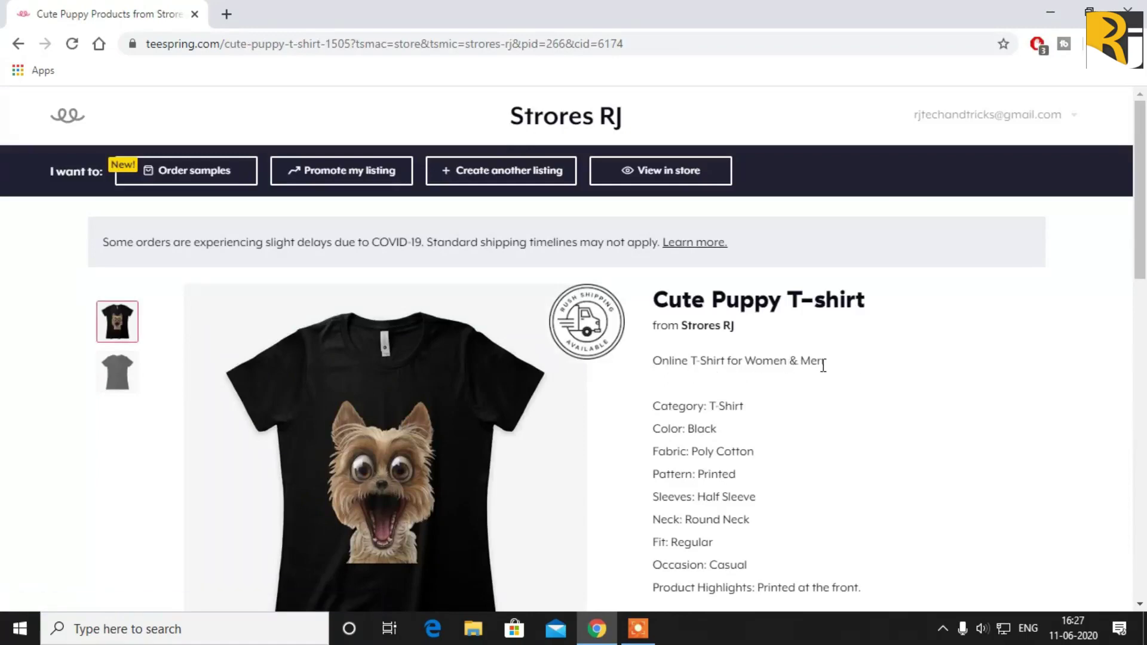
{"action": "scroll", "coordinate": [815, 367], "scroll_direction": "down", "scroll_amount": 3}
{"action": "scroll", "coordinate": [816, 307], "scroll_direction": "down", "scroll_amount": 3}
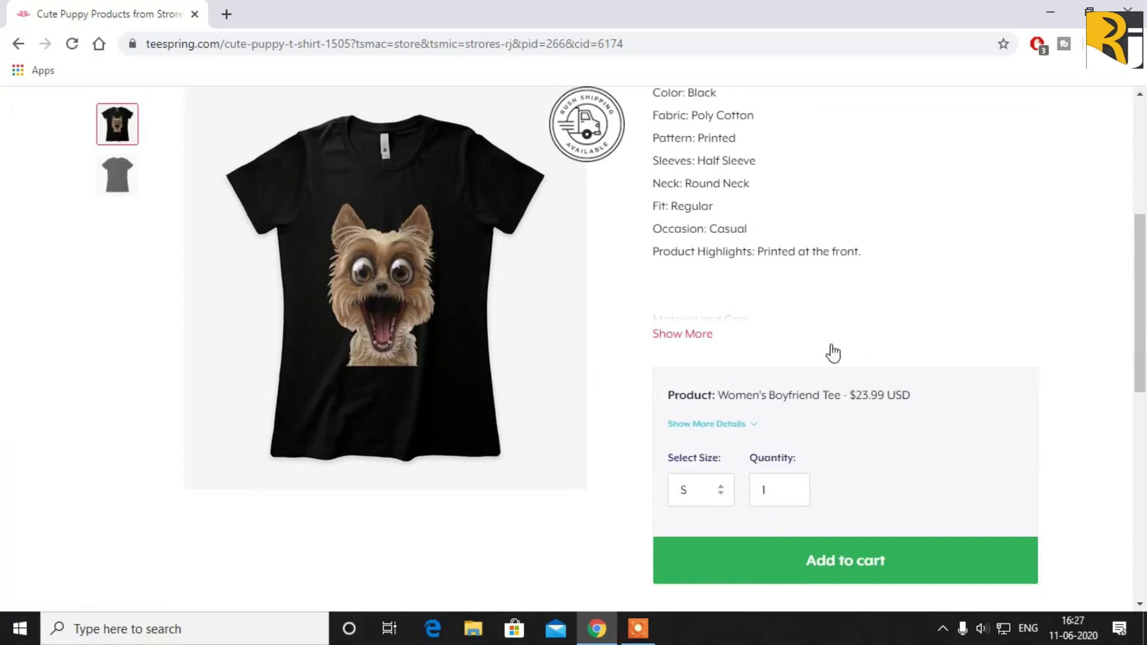
{"action": "scroll", "coordinate": [829, 416], "scroll_direction": "up", "scroll_amount": 3}
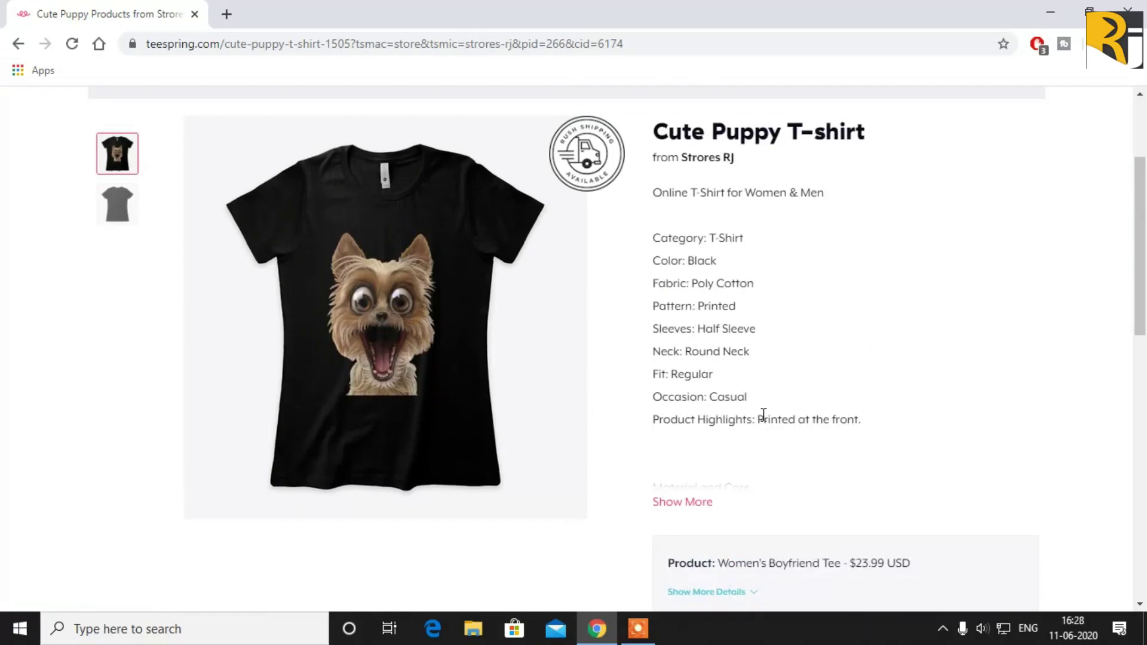
{"action": "scroll", "coordinate": [705, 249], "scroll_direction": "up", "scroll_amount": 3}
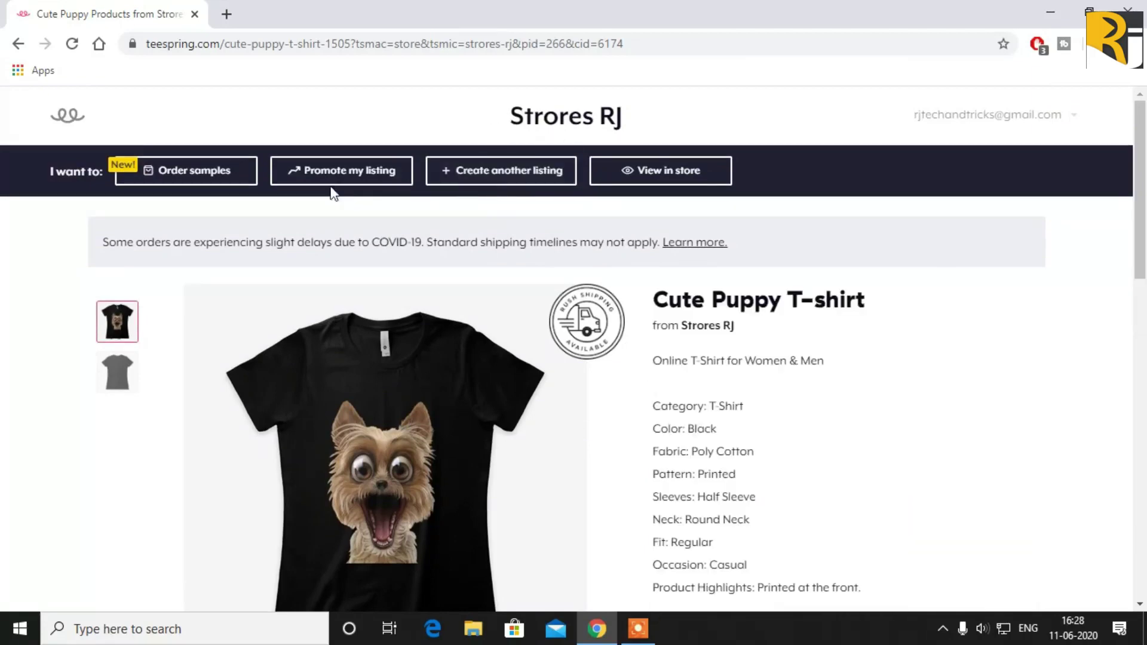
Step: Start another listing from the Unisex/Men's T-Shirt category, using the blue tee with the mountain-and-tree sample print
{"action": "left_click", "coordinate": [509, 179]}
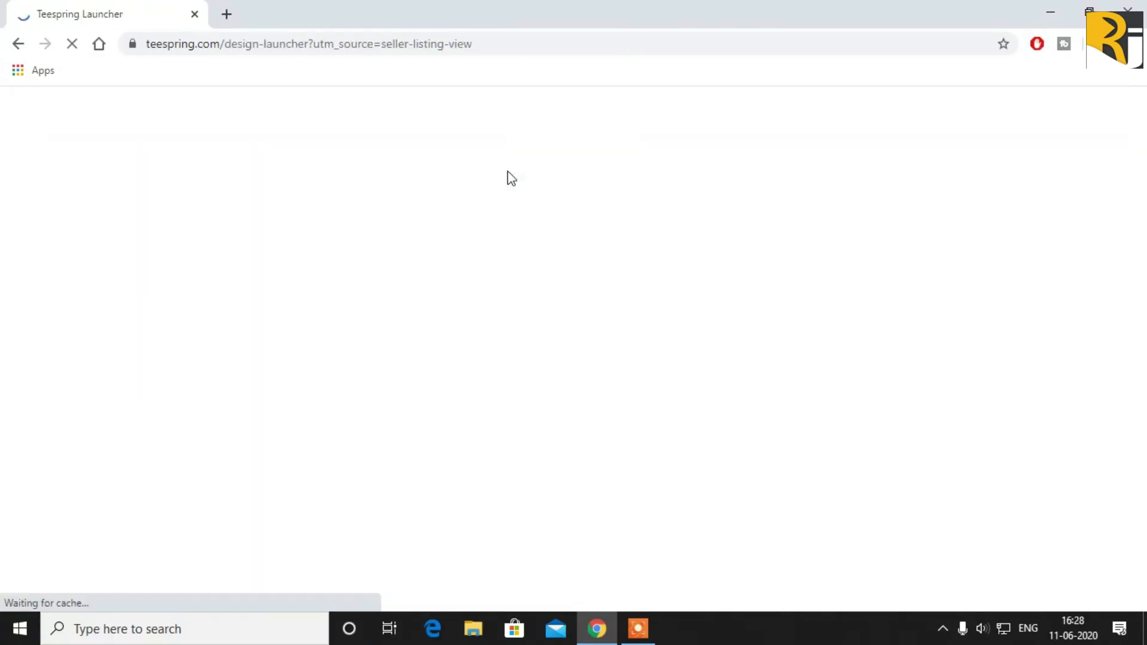
{"action": "scroll", "coordinate": [577, 265], "scroll_direction": "down", "scroll_amount": 5}
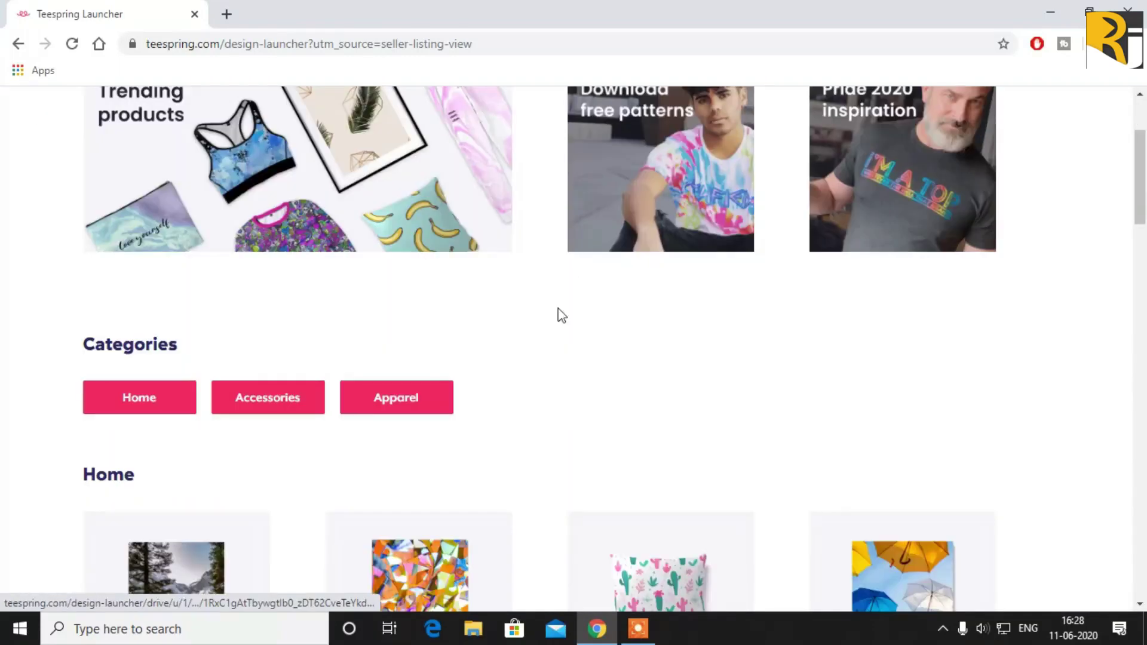
{"action": "scroll", "coordinate": [538, 332], "scroll_direction": "down", "scroll_amount": 4}
{"action": "scroll", "coordinate": [630, 372], "scroll_direction": "down", "scroll_amount": 2}
{"action": "scroll", "coordinate": [630, 371], "scroll_direction": "down", "scroll_amount": 15}
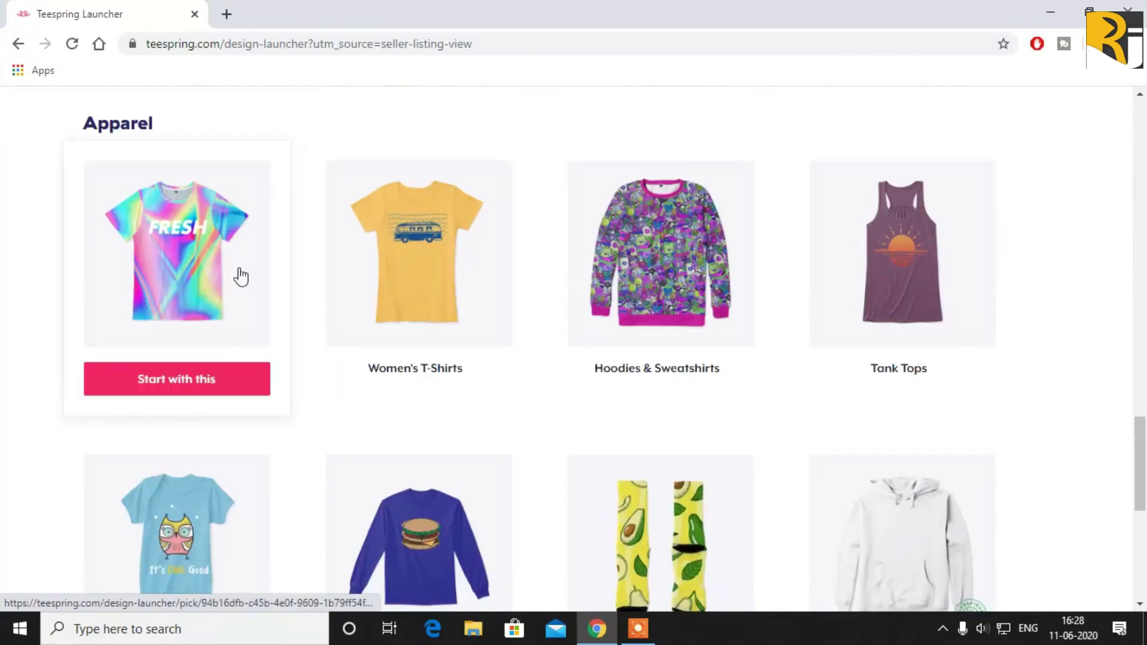
{"action": "left_click", "coordinate": [216, 279]}
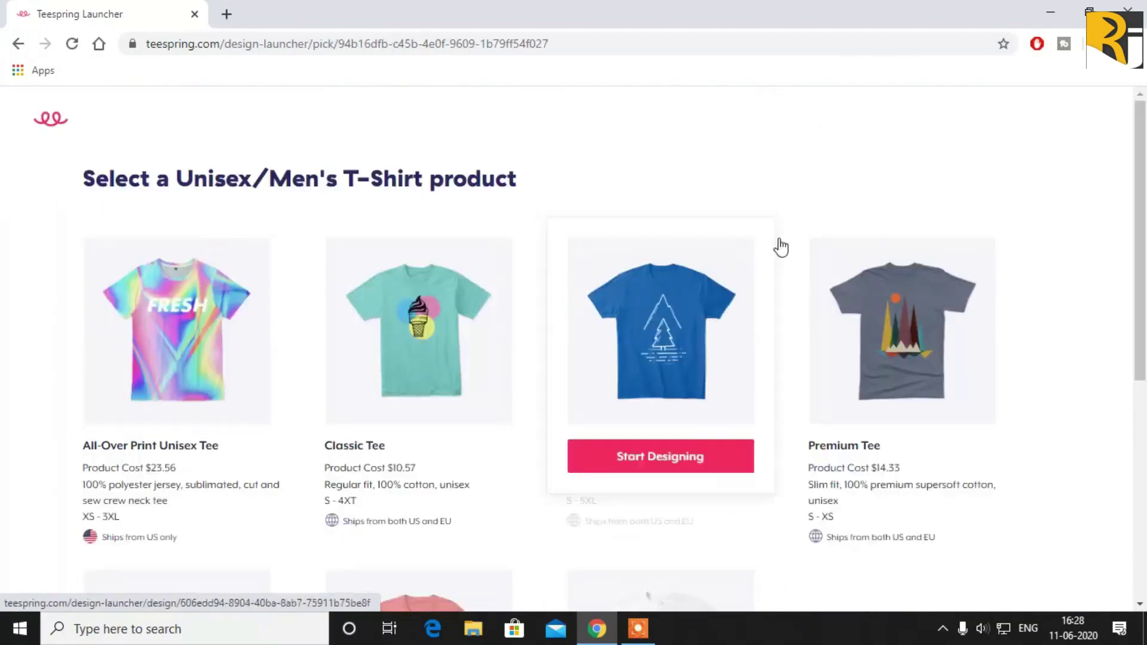
{"action": "left_click", "coordinate": [644, 359]}
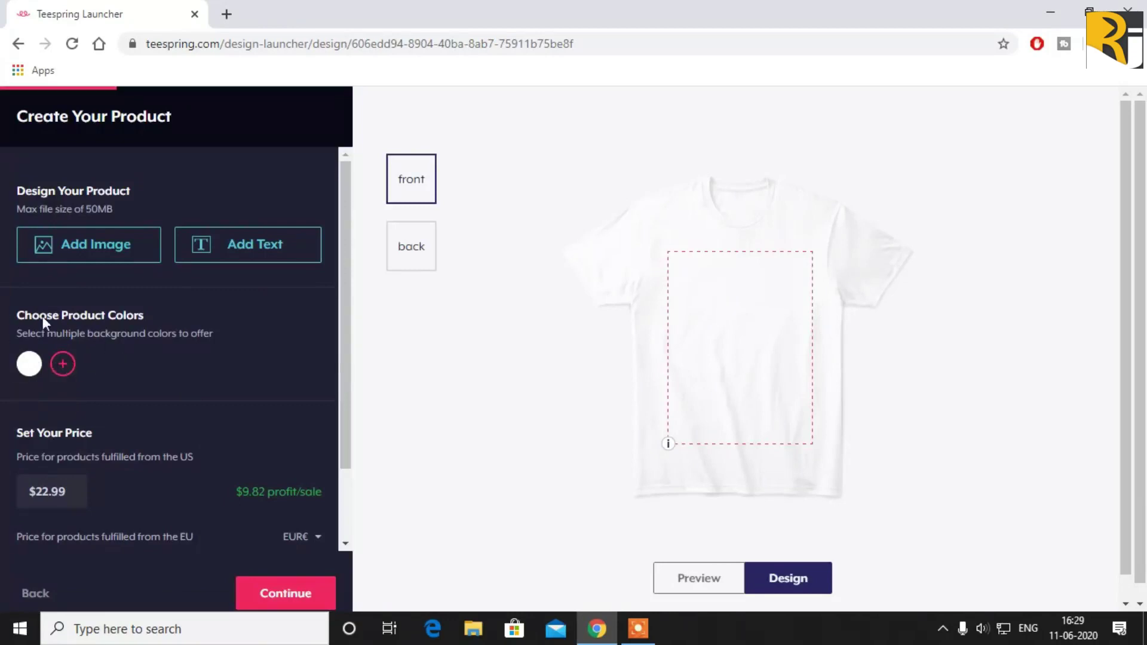
Step: Add a text element to the front of the white tee and browse the available fonts for it
{"action": "left_click", "coordinate": [254, 246]}
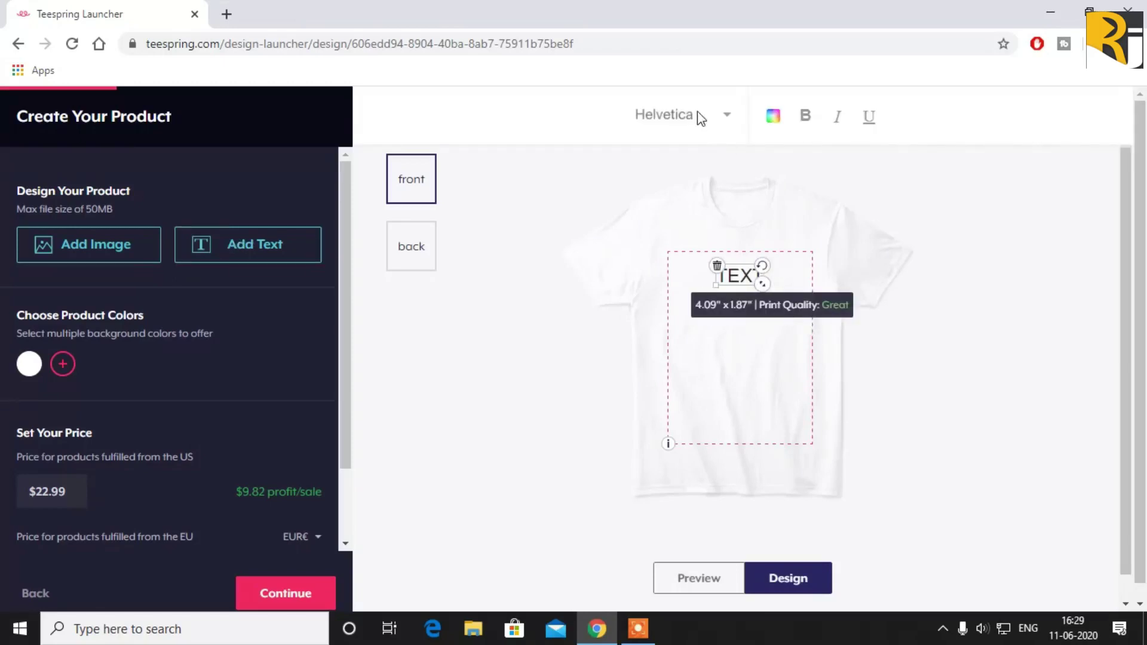
{"action": "left_click", "coordinate": [724, 116]}
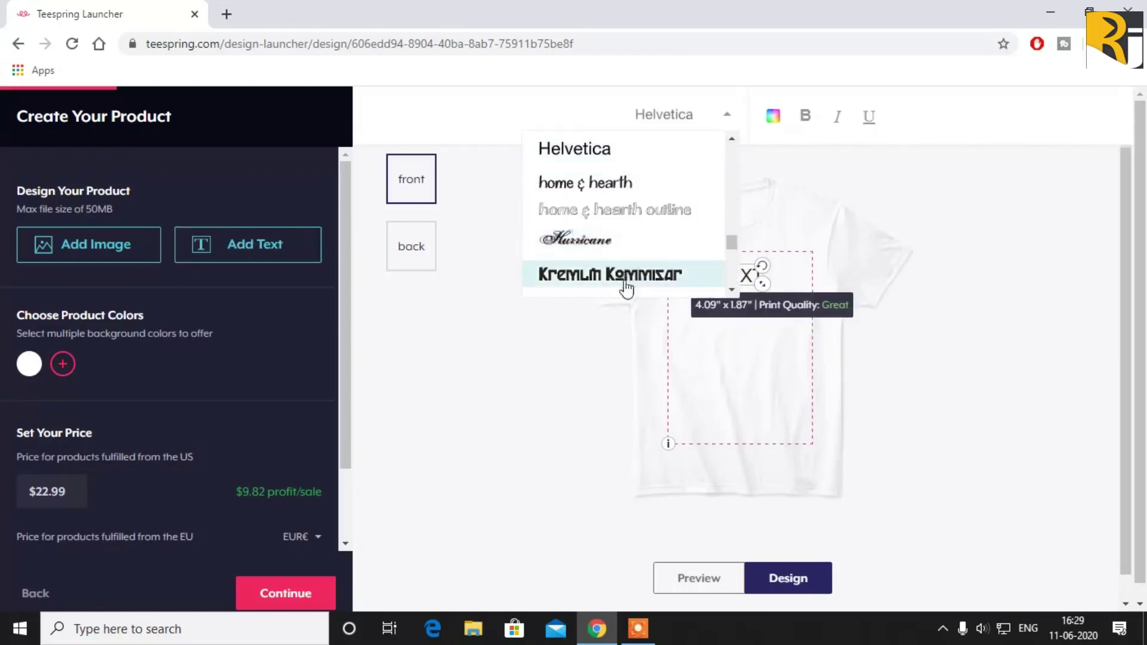
{"action": "scroll", "coordinate": [626, 280], "scroll_direction": "up", "scroll_amount": 3}
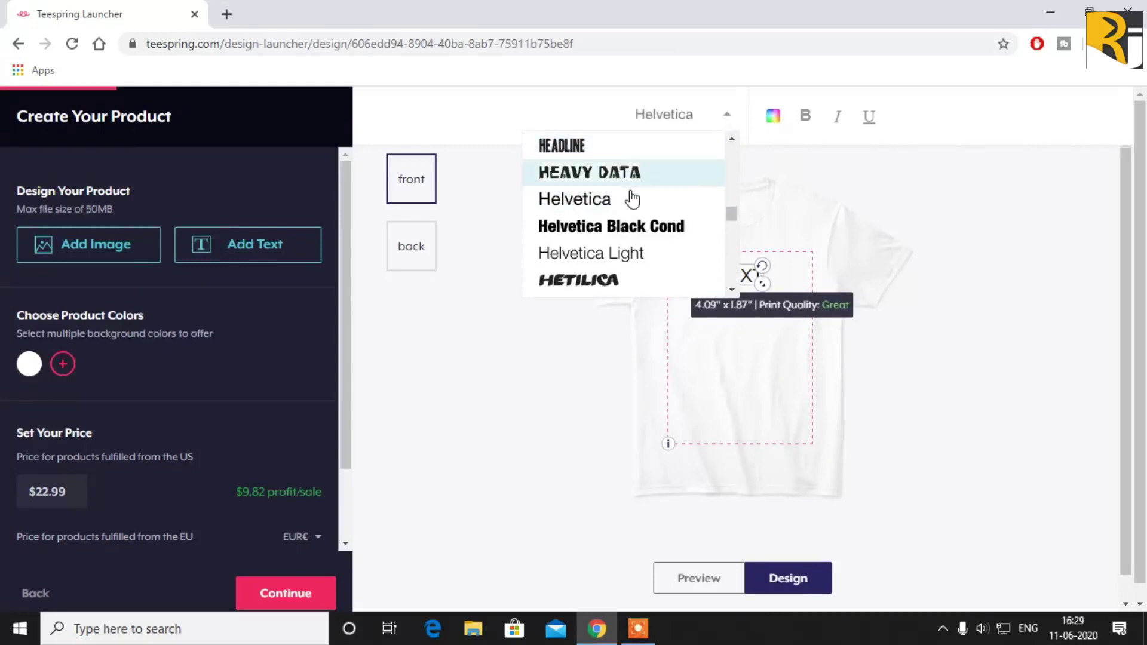